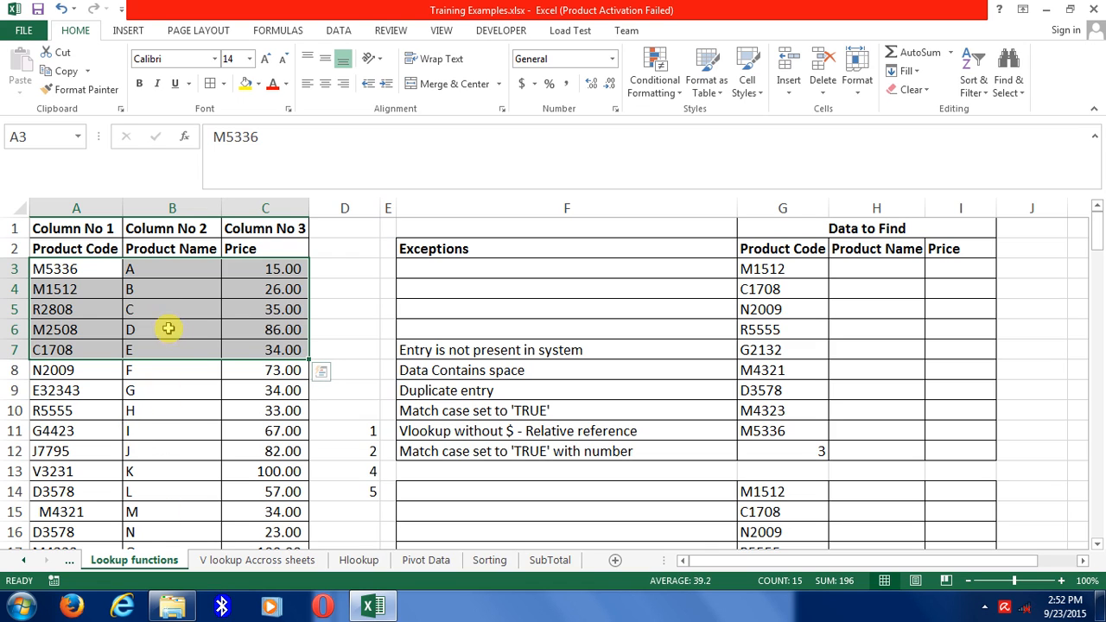
# Step: Examine the product table in columns A to C and the Product Code, Product Name and Price columns under Data to Find
pyautogui.click(102, 288)
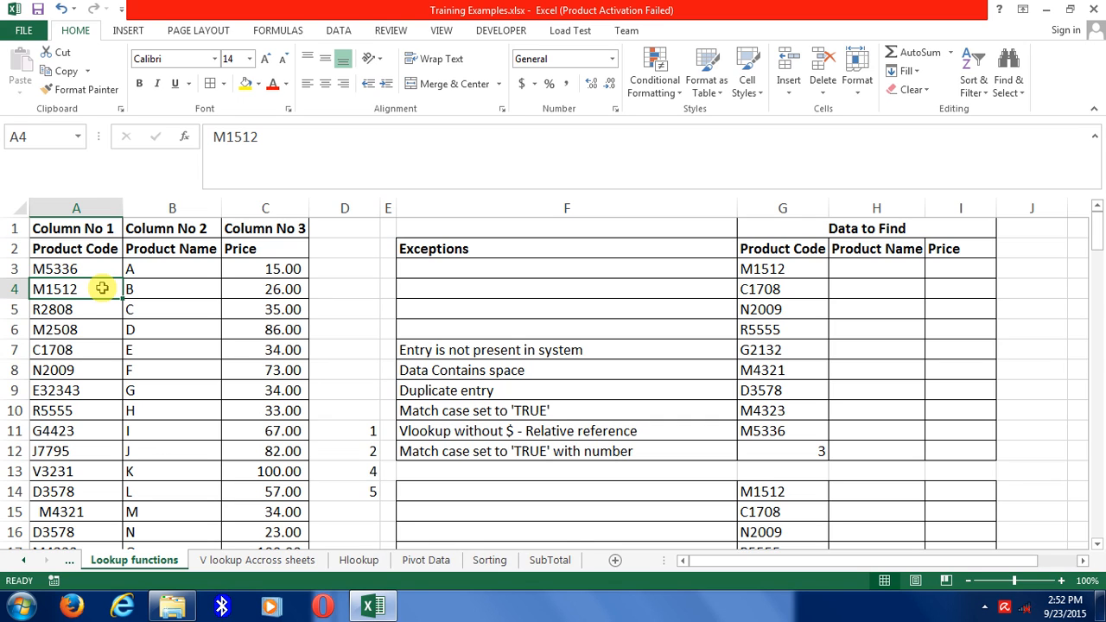
pyautogui.press('Right')
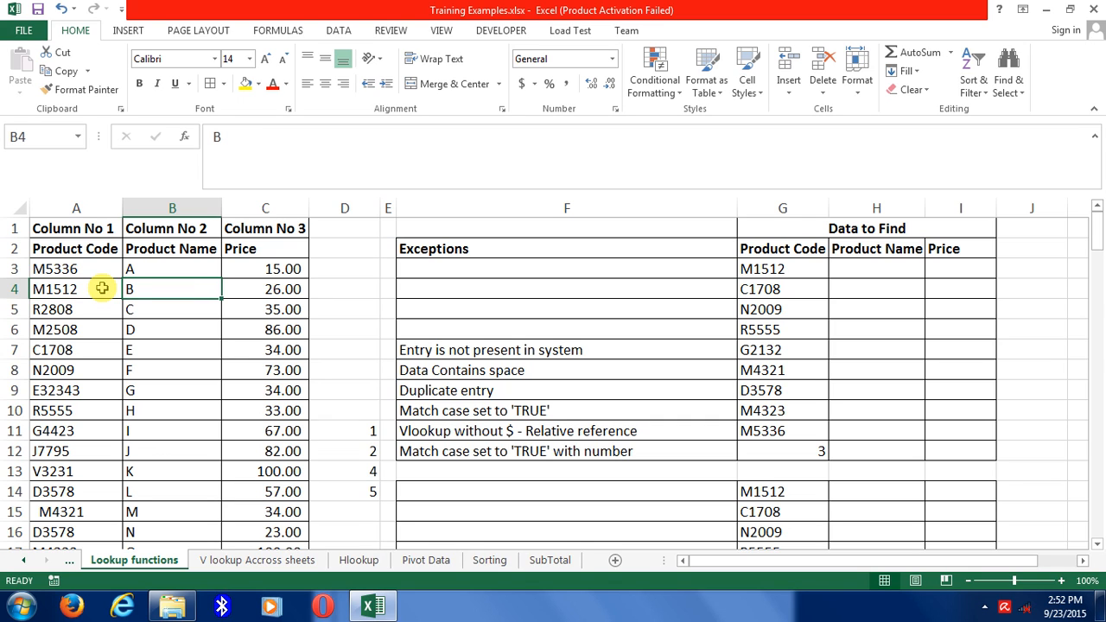
pyautogui.hotkey('shift', 'Right')
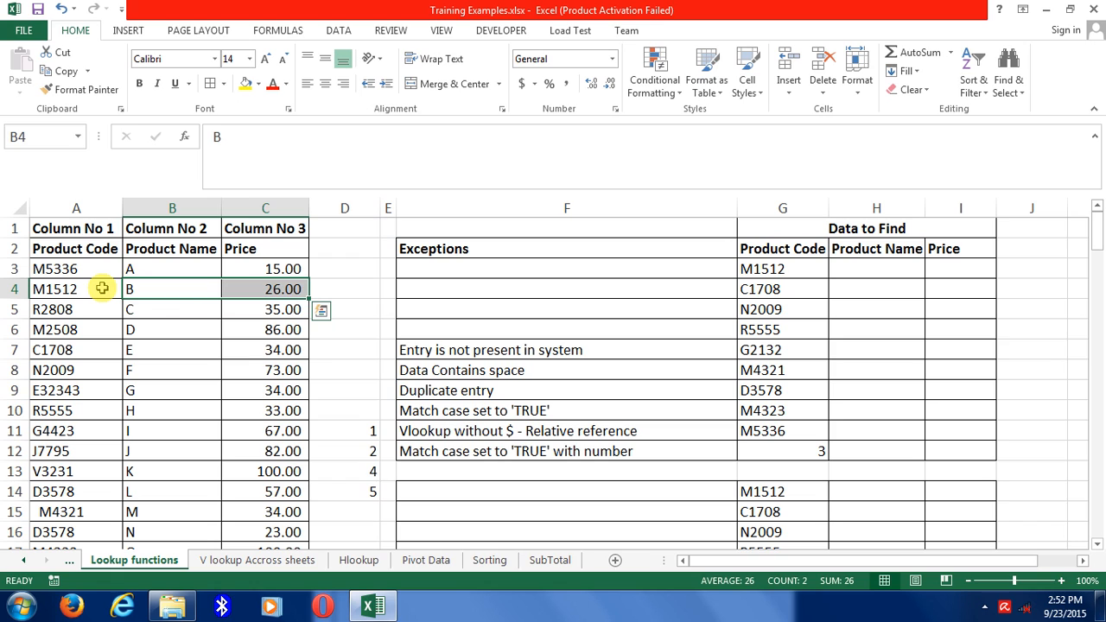
pyautogui.press('Left')
pyautogui.hotkey('shift', 'Right')
pyautogui.hotkey('shift', 'Right')
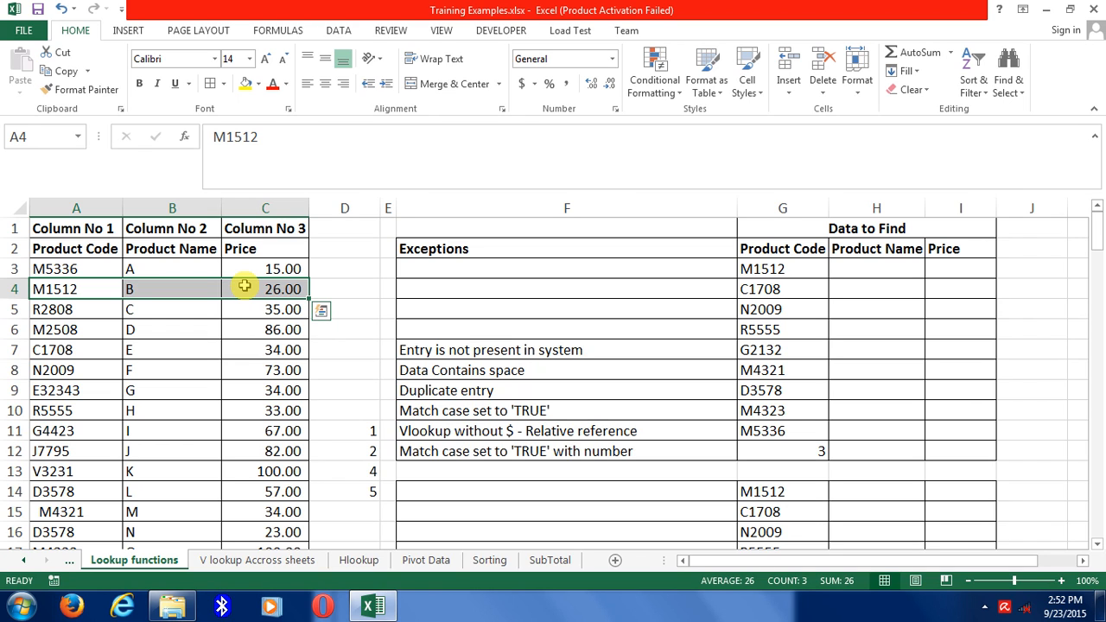
pyautogui.click(114, 249)
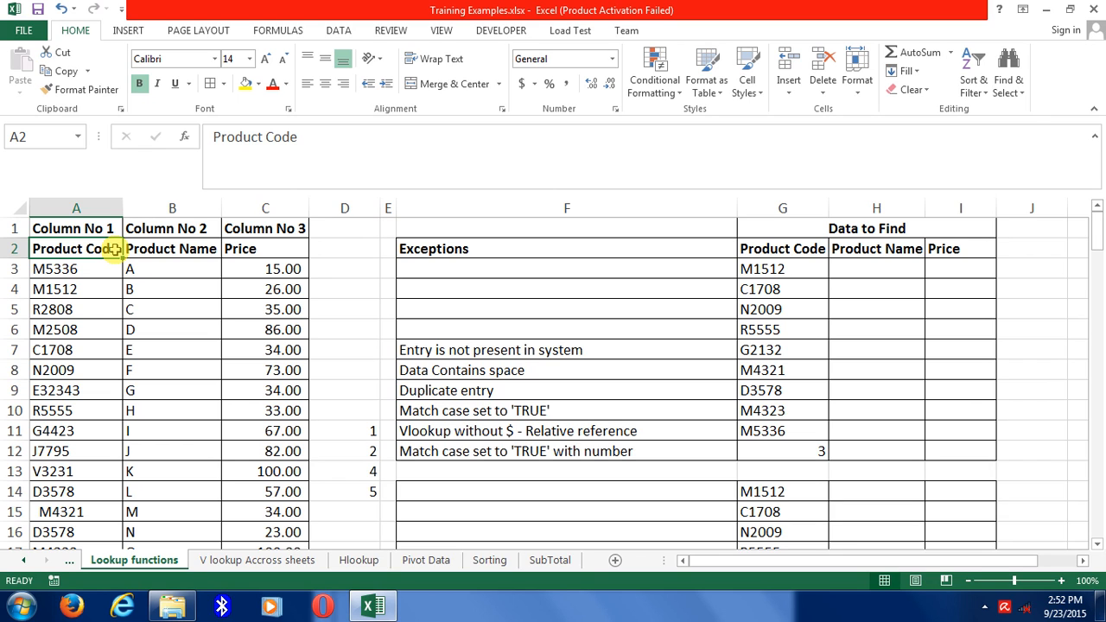
pyautogui.click(872, 270)
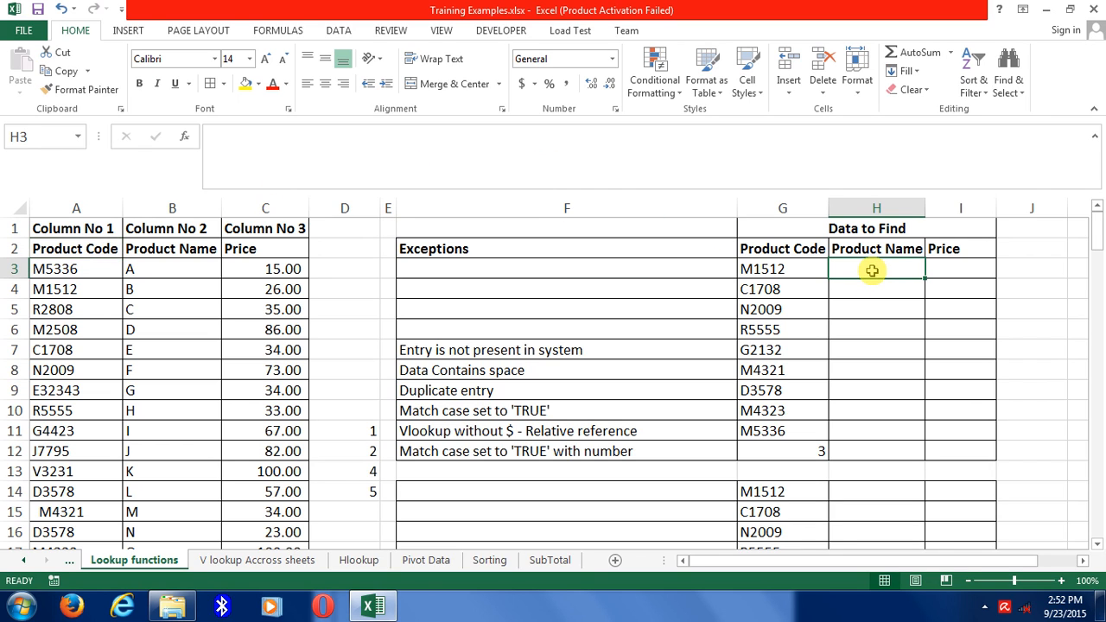
pyautogui.click(71, 249)
pyautogui.hotkey('shift', 'Right')
pyautogui.hotkey('shift', 'Right')
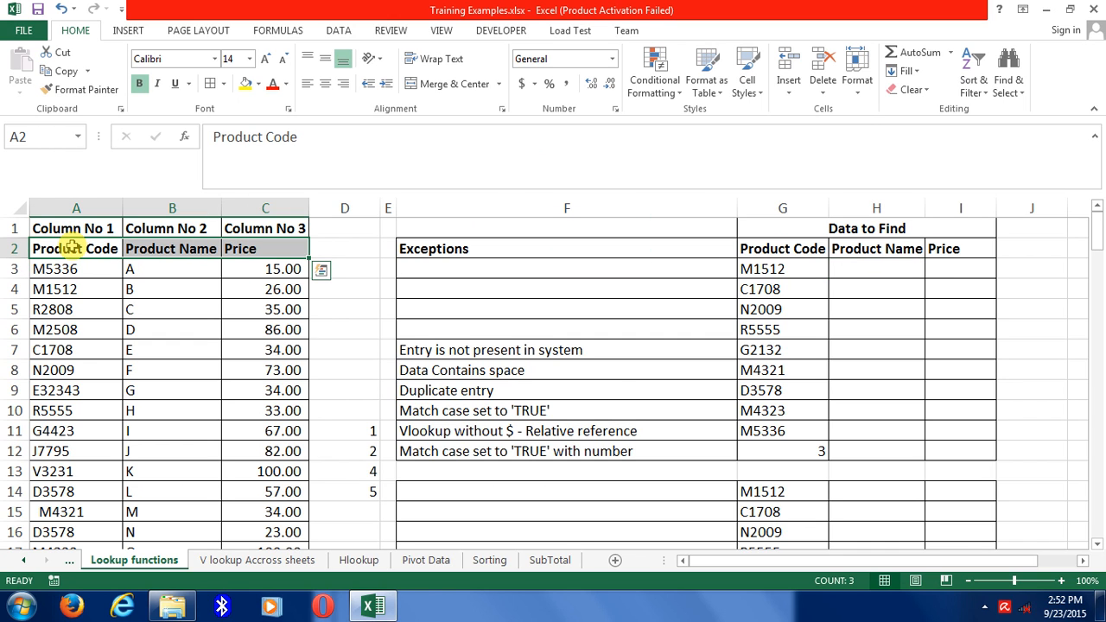
pyautogui.hotkey('ctrl', 'shift', 'Down')
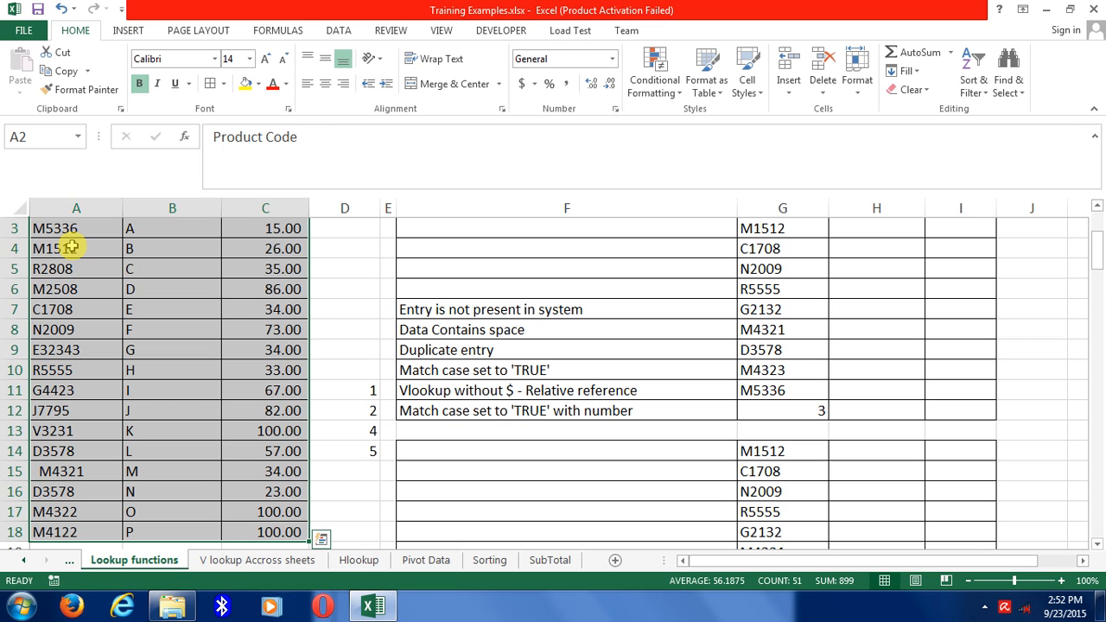
pyautogui.hotkey('ctrl', 'Home')
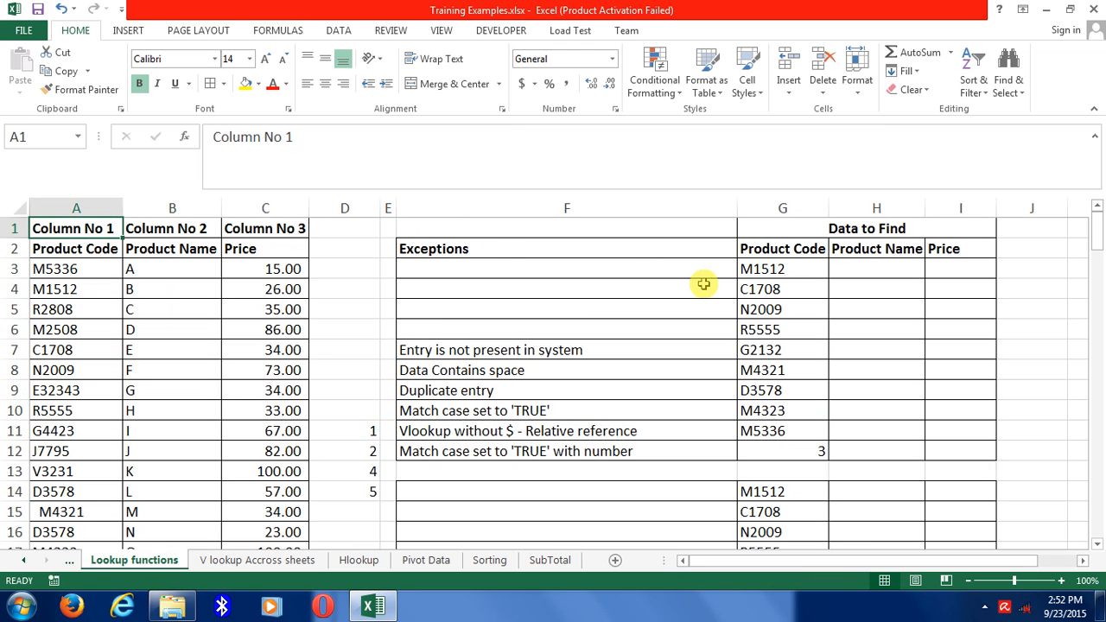
pyautogui.click(793, 272)
pyautogui.hotkey('shift', 'Down')
pyautogui.hotkey('shift', 'Down')
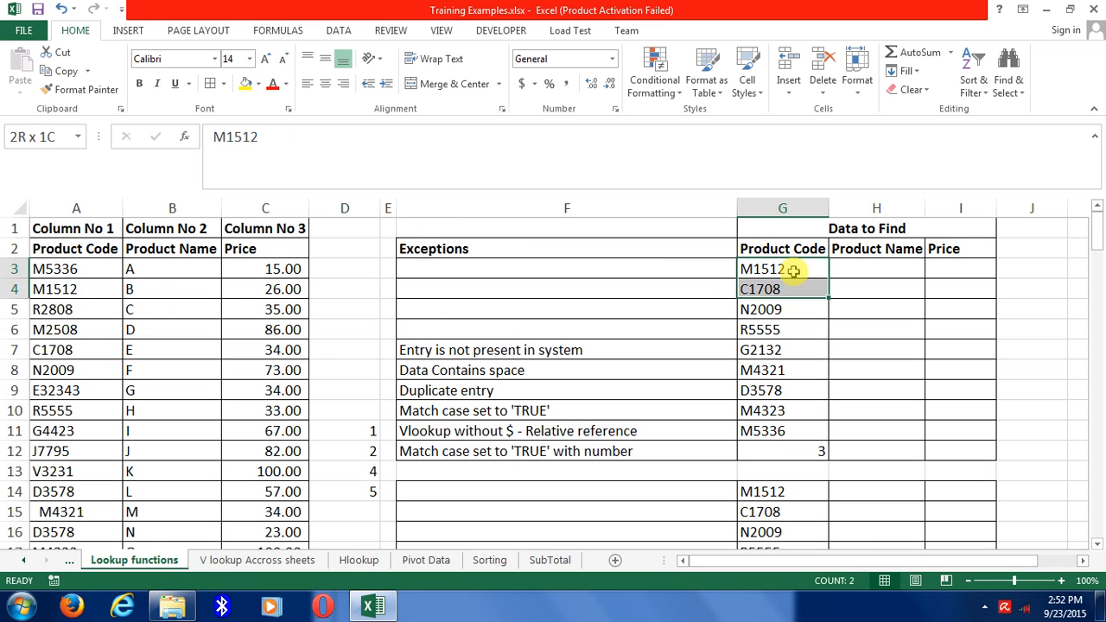
pyautogui.click(893, 265)
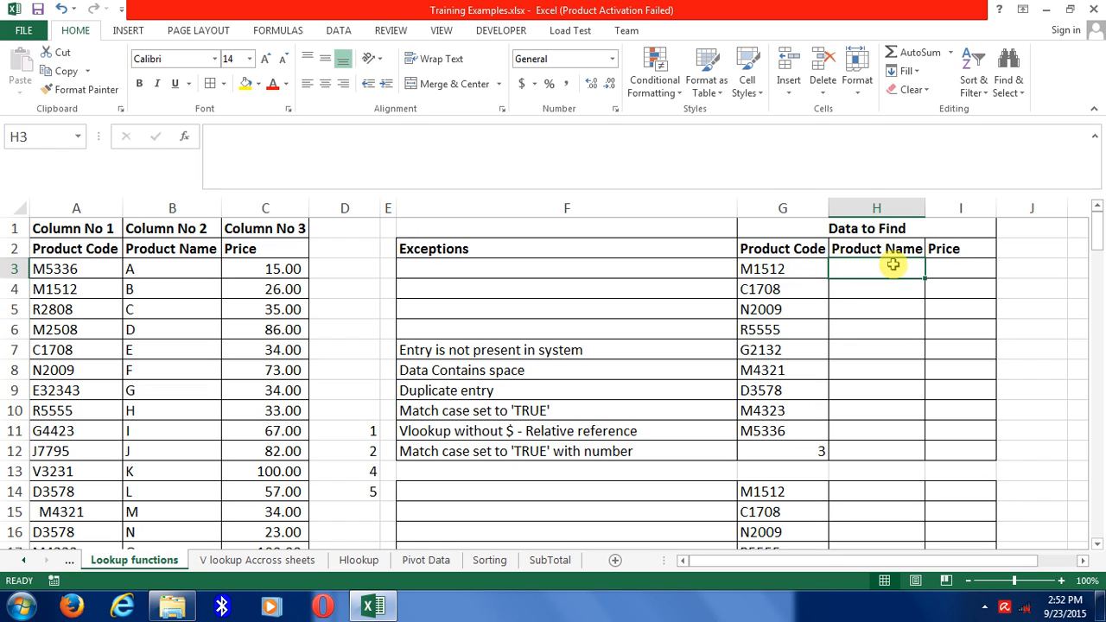
pyautogui.click(943, 277)
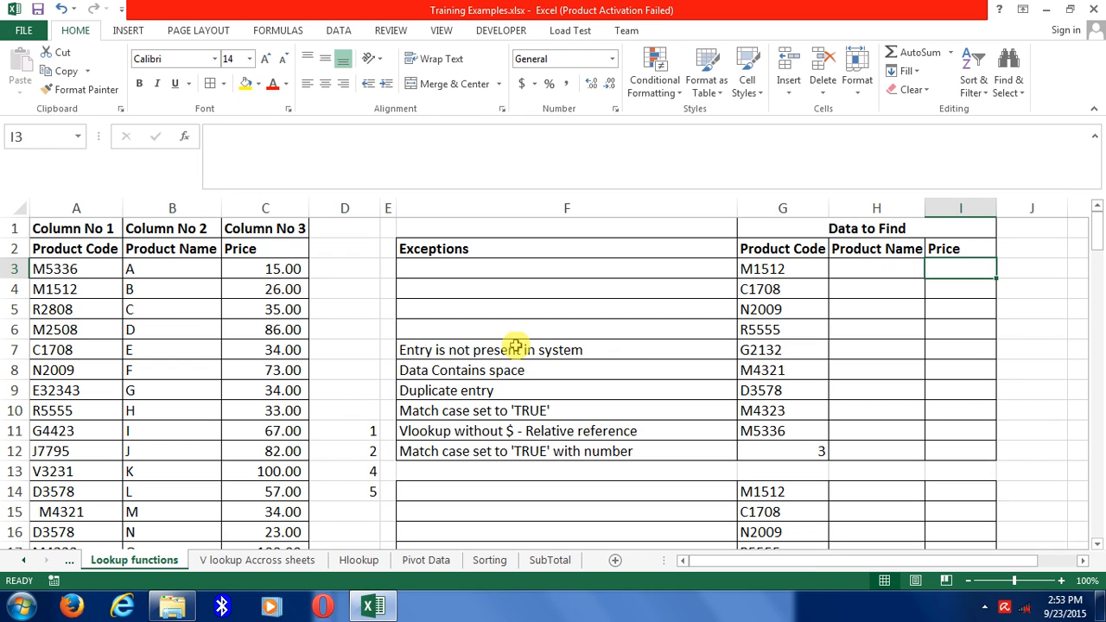
pyautogui.click(80, 208)
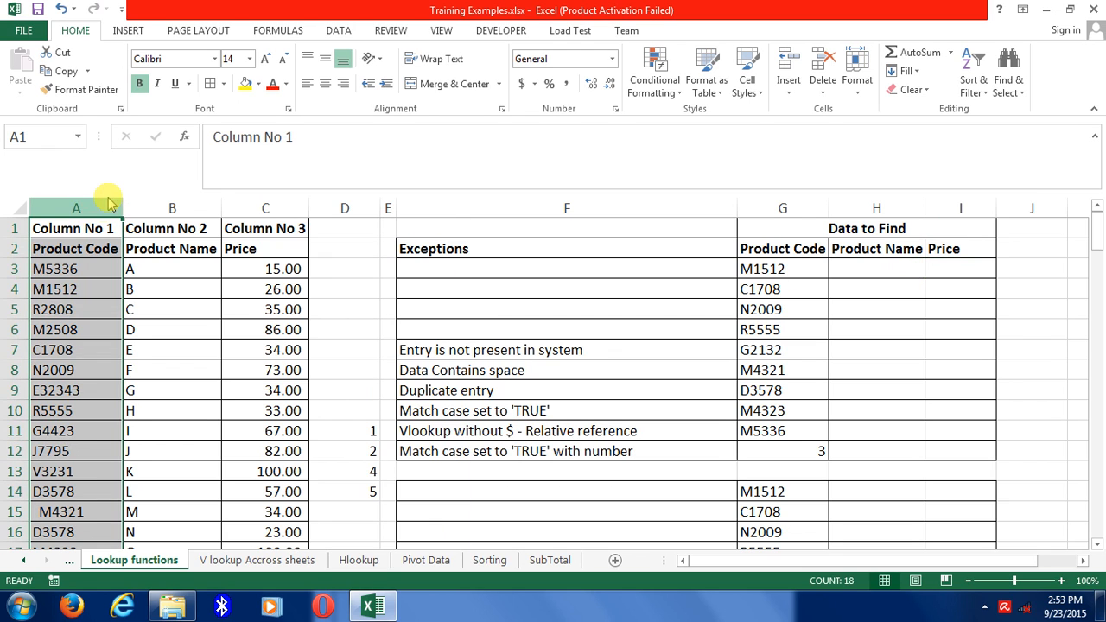
pyautogui.hotkey('ctrl', 'f')
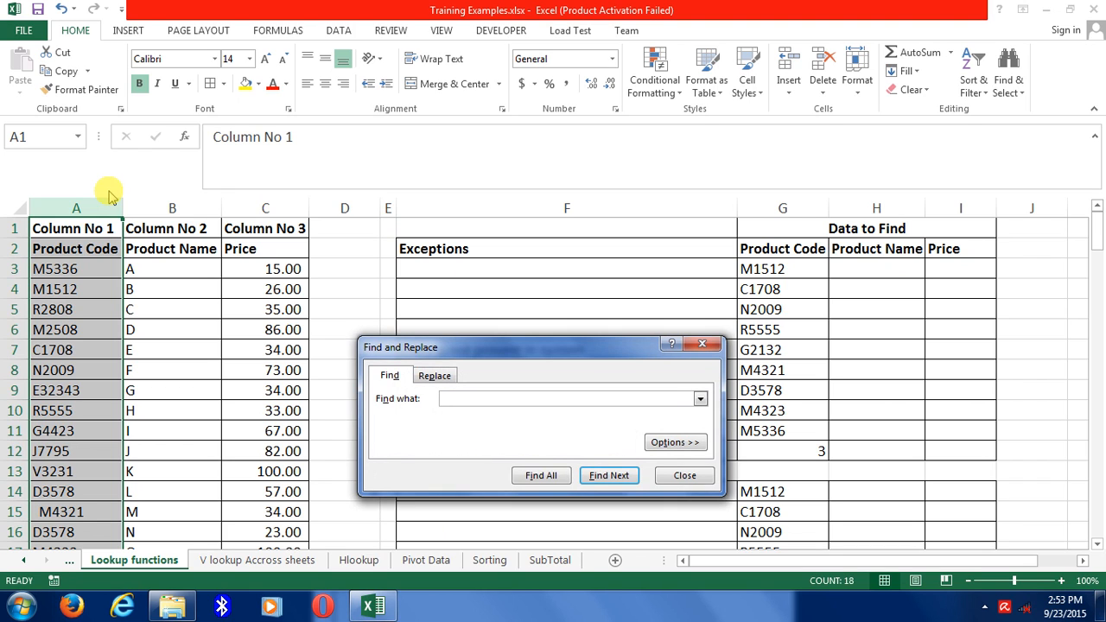
pyautogui.press('Escape')
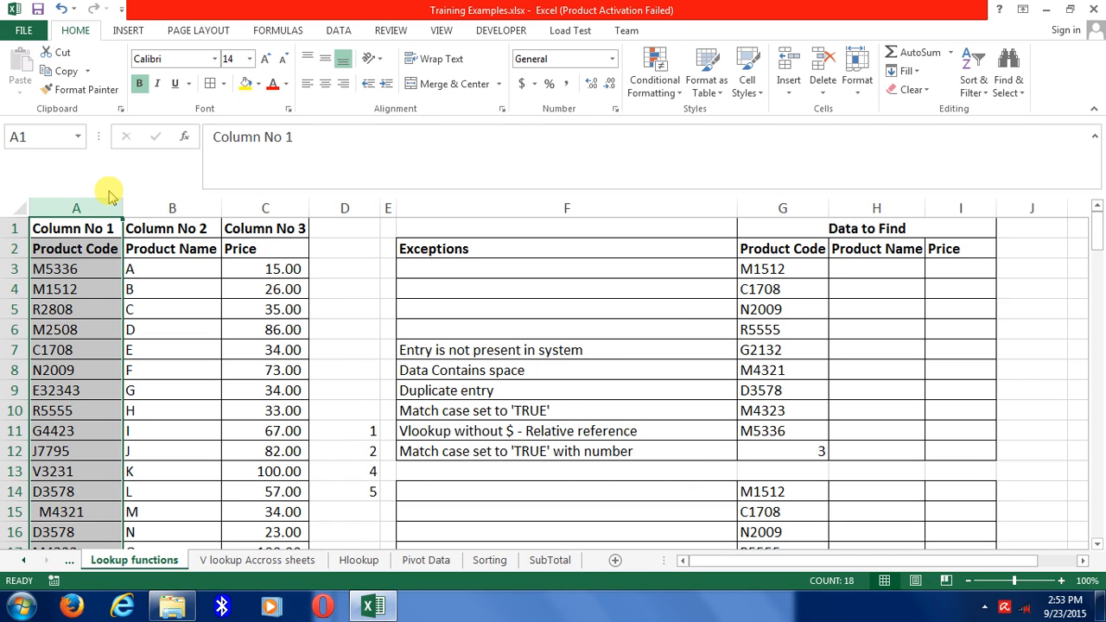
# Step: Start a VLOOKUP formula in H3, under Product Name, with G3 as the lookup value
pyautogui.click(859, 275)
pyautogui.write('=')
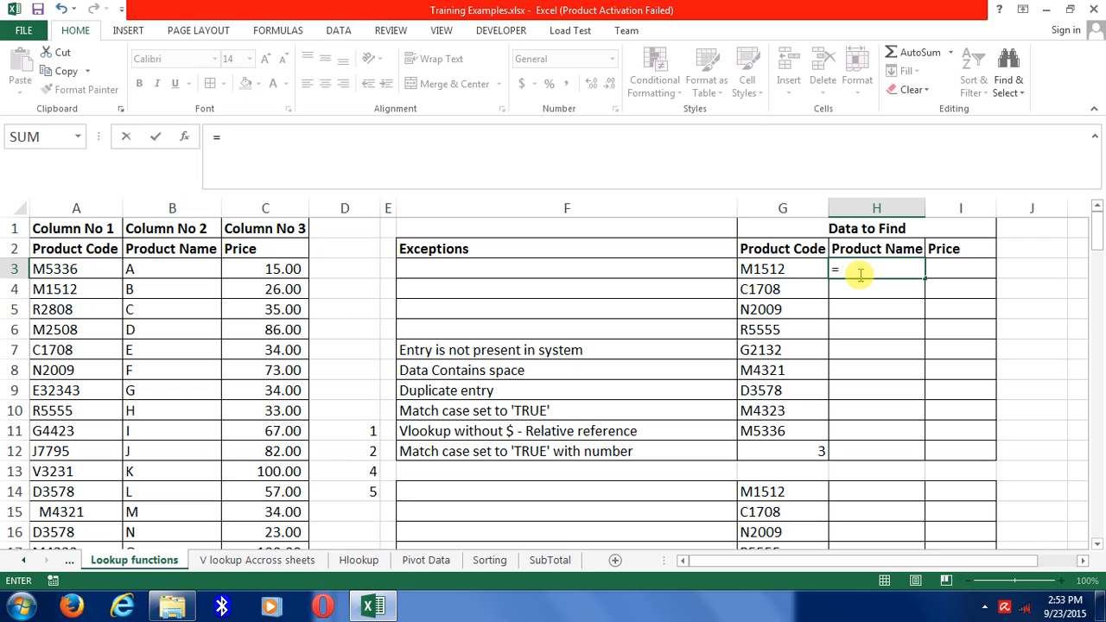
pyautogui.write('vl')
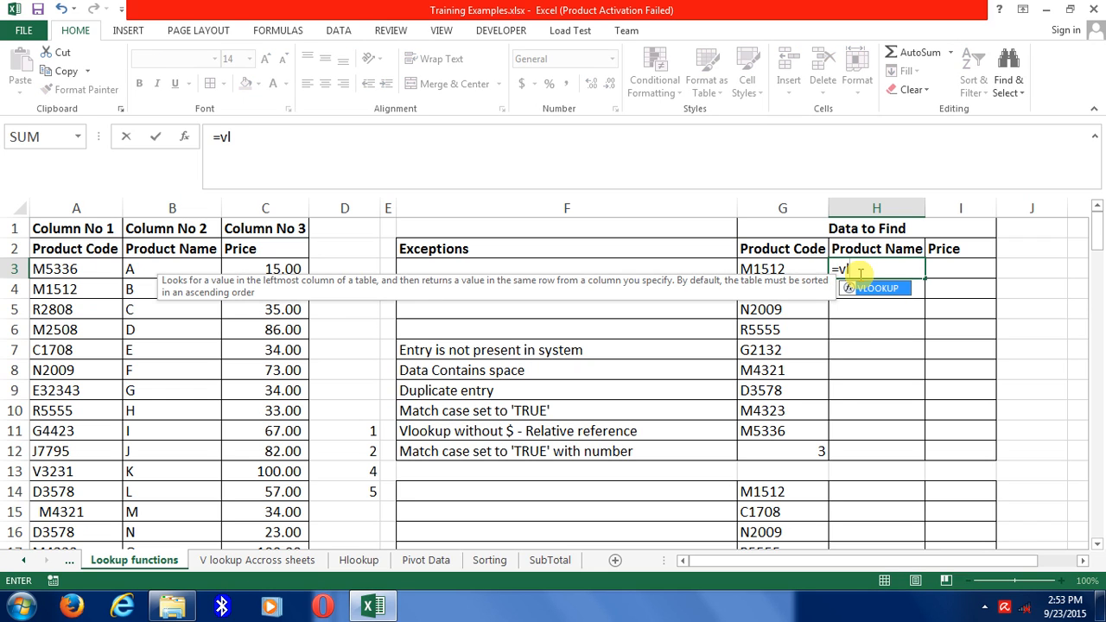
pyautogui.press('Tab')
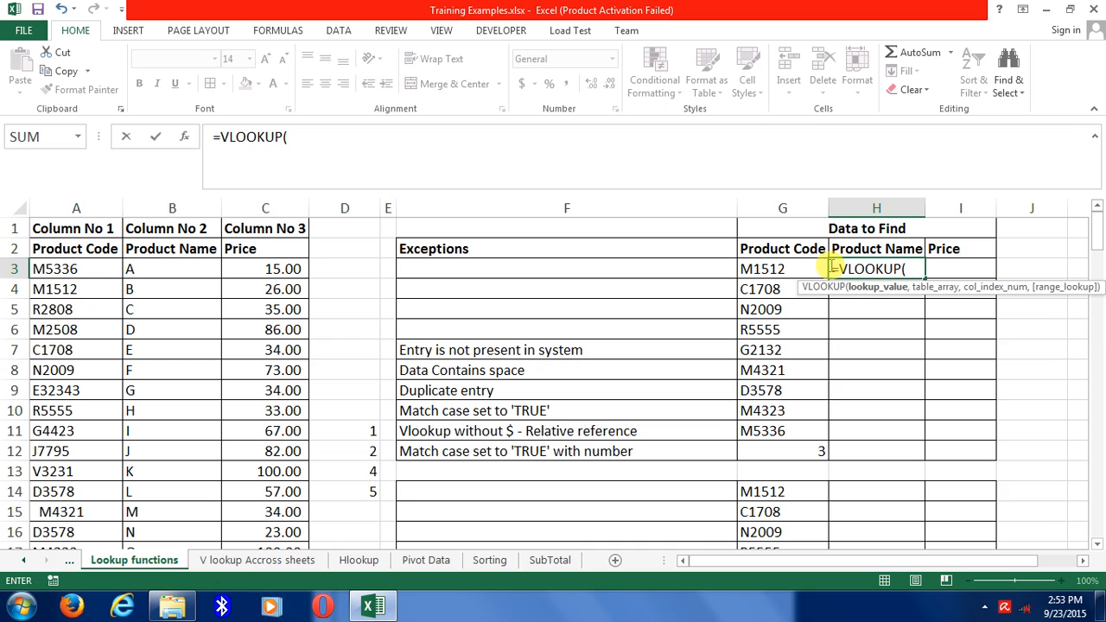
pyautogui.click(769, 268)
pyautogui.write(',')
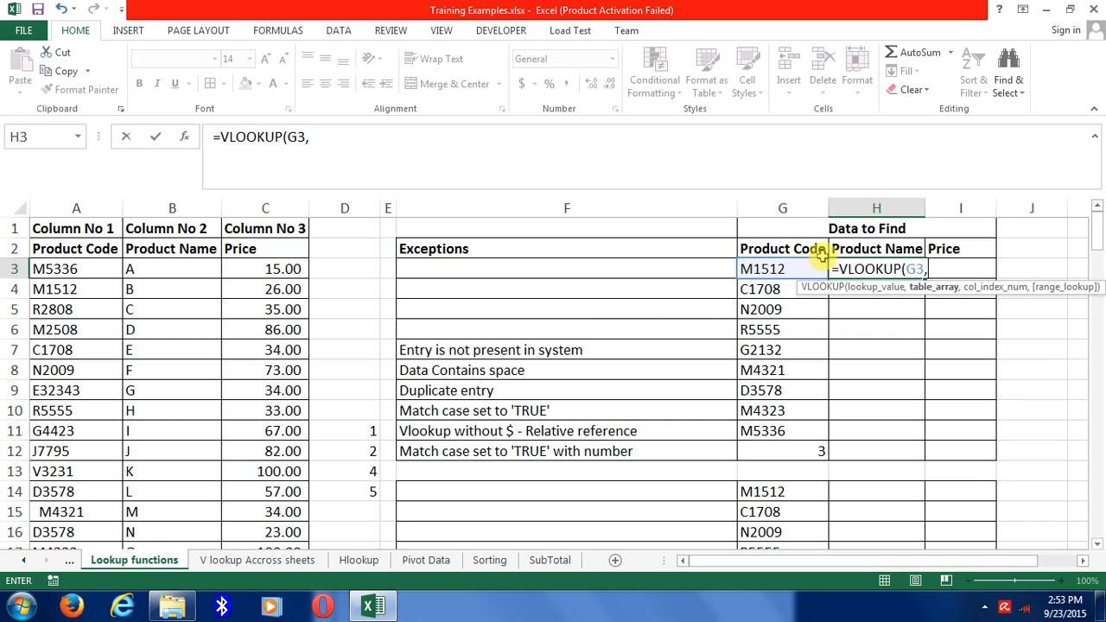
# Step: Set the VLOOKUP's table array to the product data range A3:C18, ready for the column index argument
pyautogui.click(55, 264)
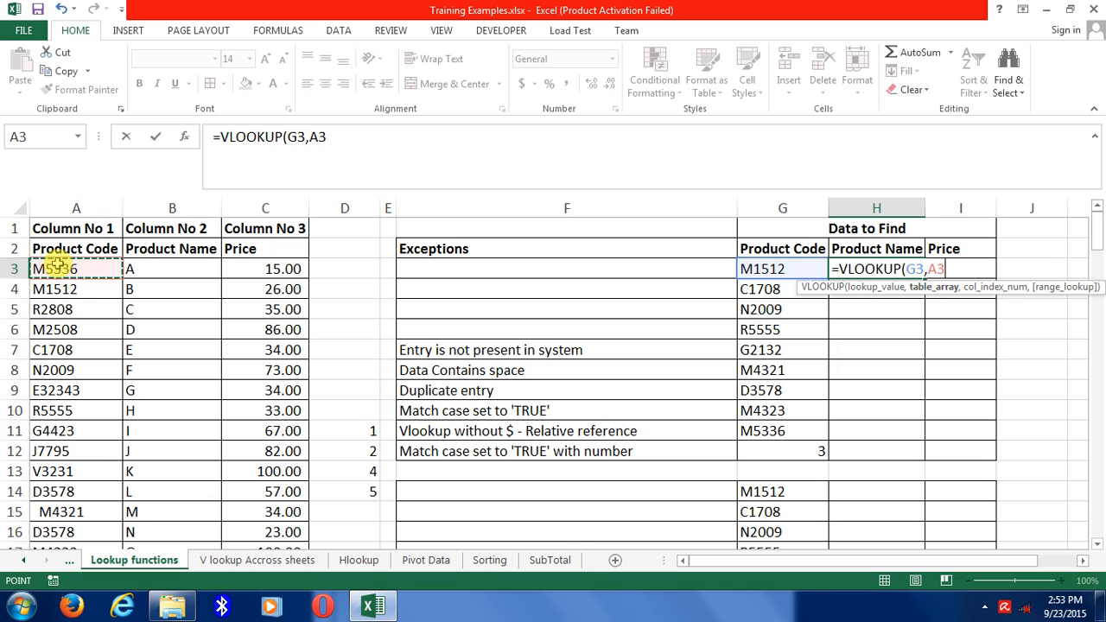
pyautogui.hotkey('ctrl', 'shift', 'Right')
pyautogui.hotkey('ctrl', 'shift', 'Down')
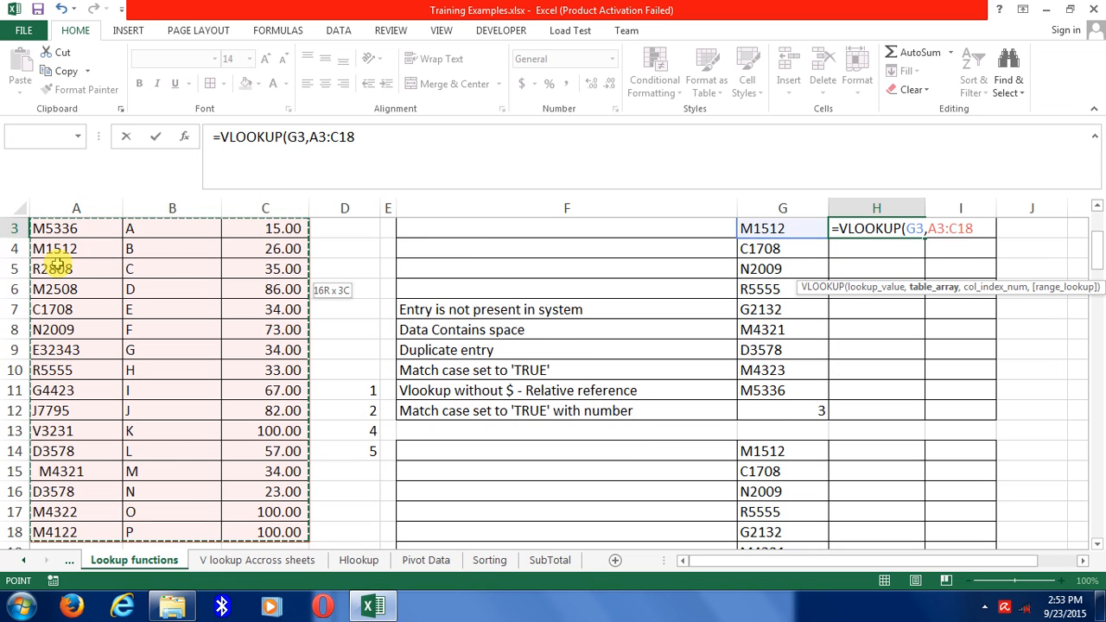
pyautogui.click(371, 143)
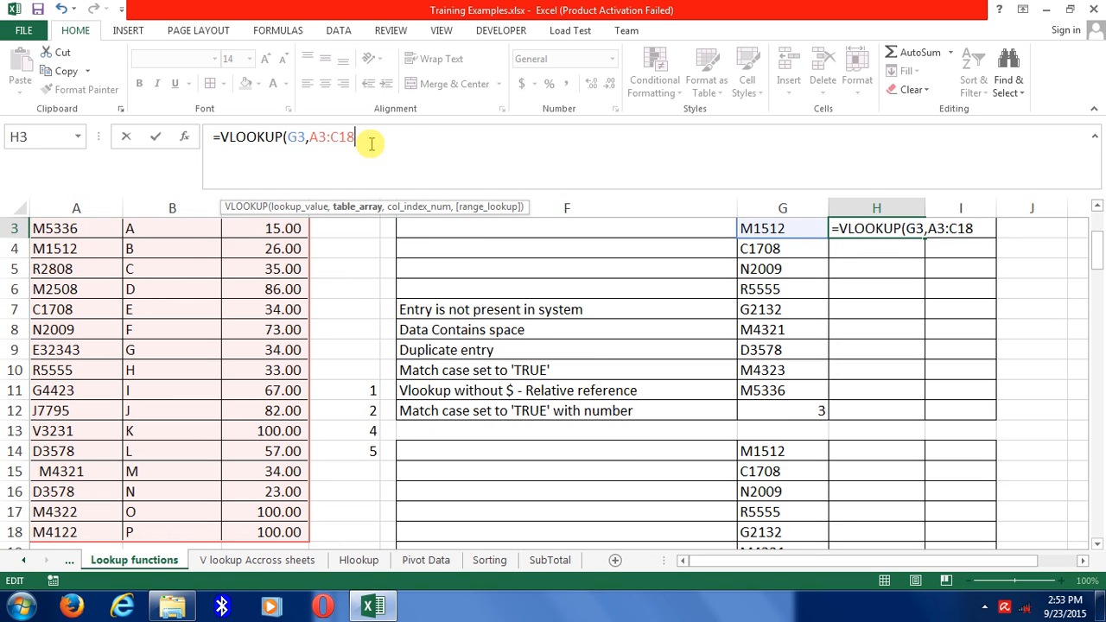
pyautogui.write(',')
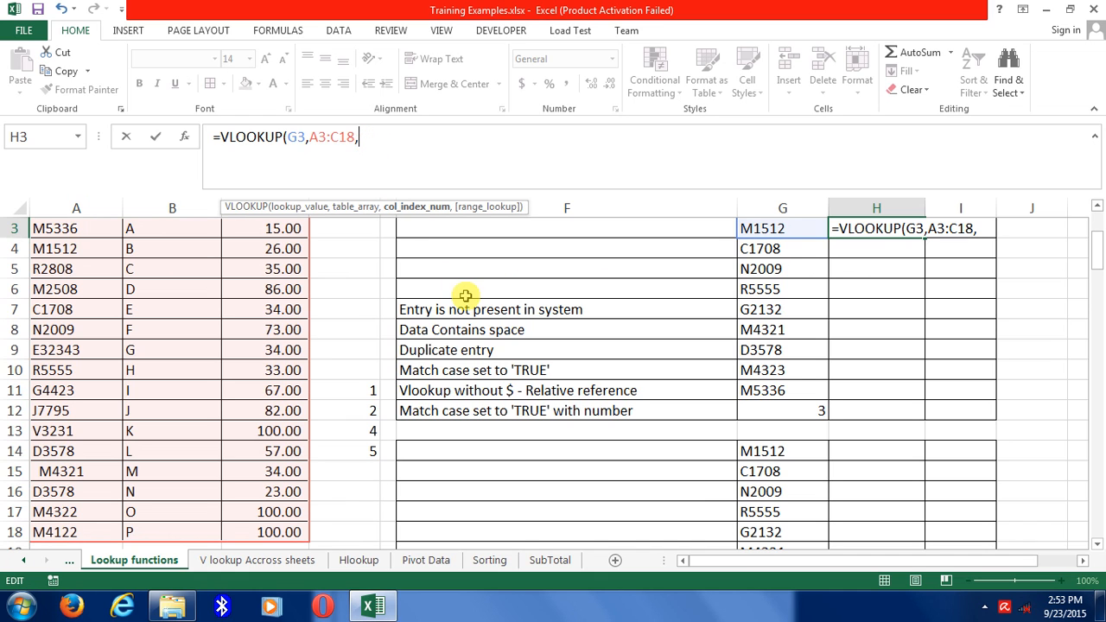
pyautogui.click(1097, 208)
pyautogui.click(1097, 207)
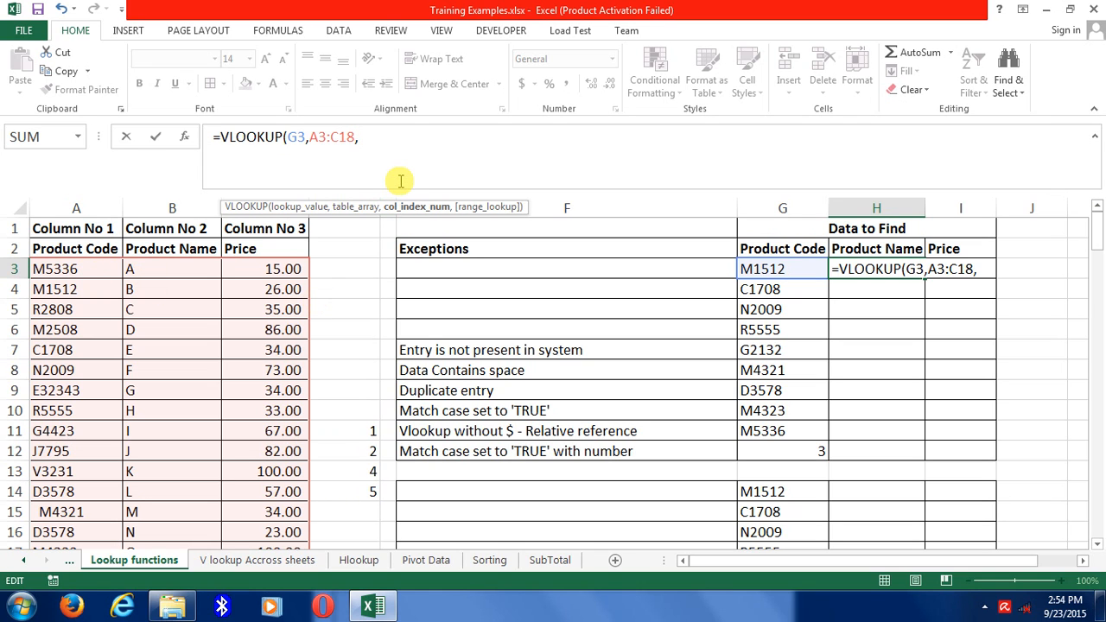
# Step: Complete and enter the VLOOKUP in H3 with column index 1 and FALSE for an exact match
pyautogui.write('1,')
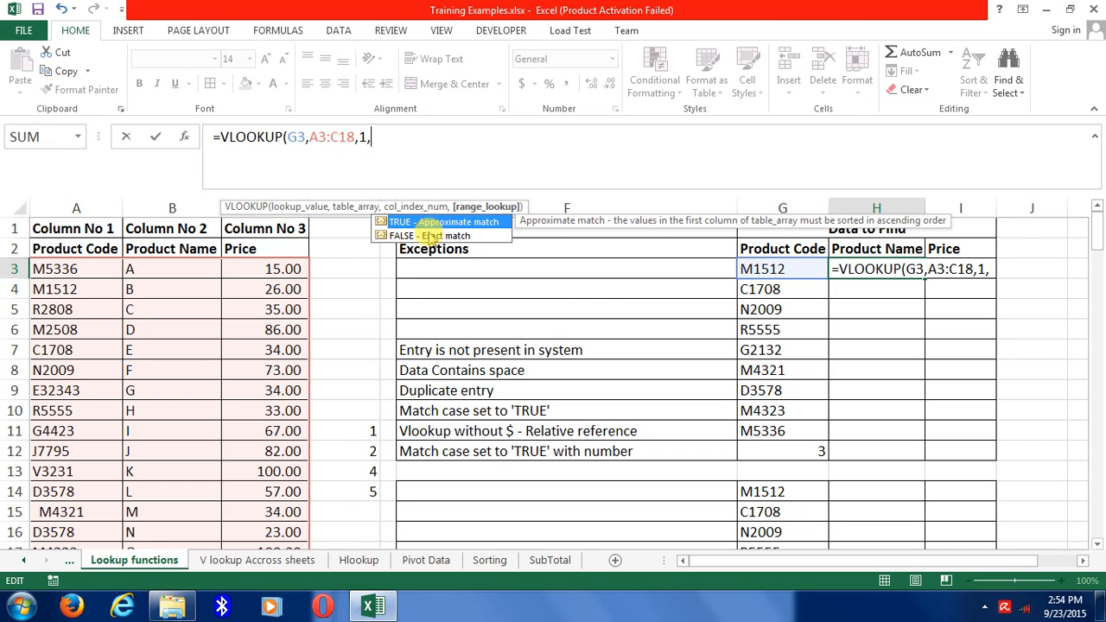
pyautogui.click(429, 236)
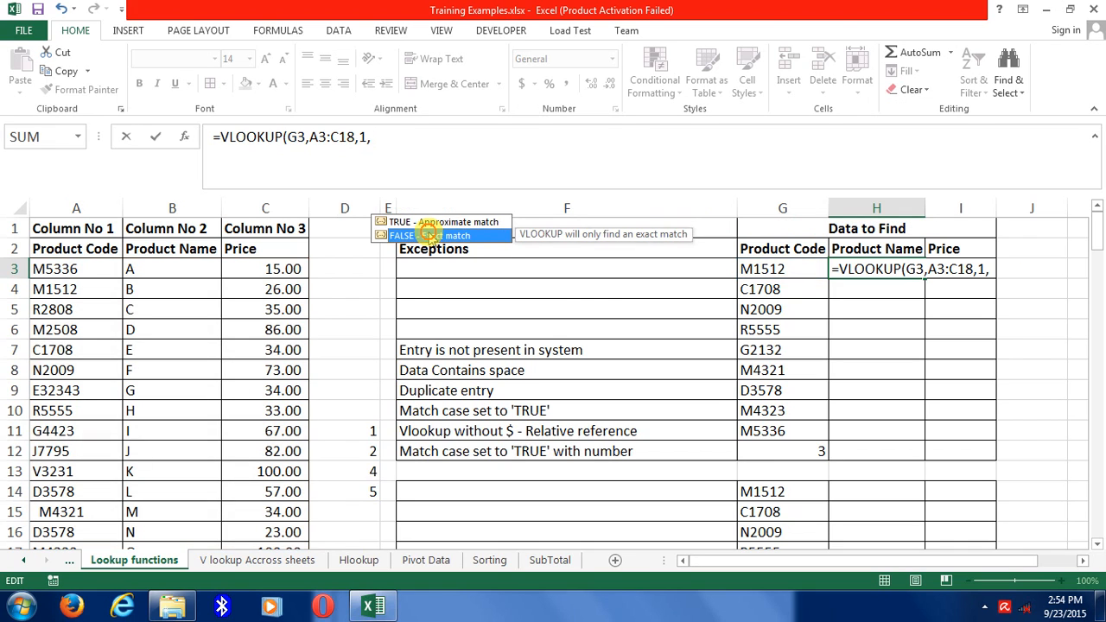
pyautogui.doubleClick(429, 234)
pyautogui.write(')')
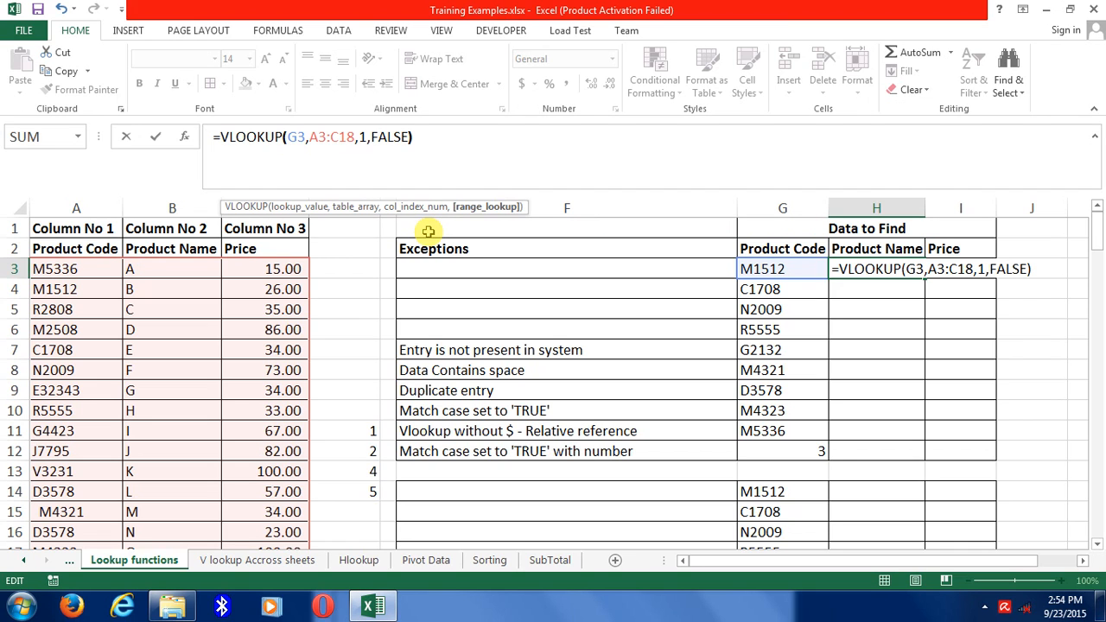
pyautogui.press('Return')
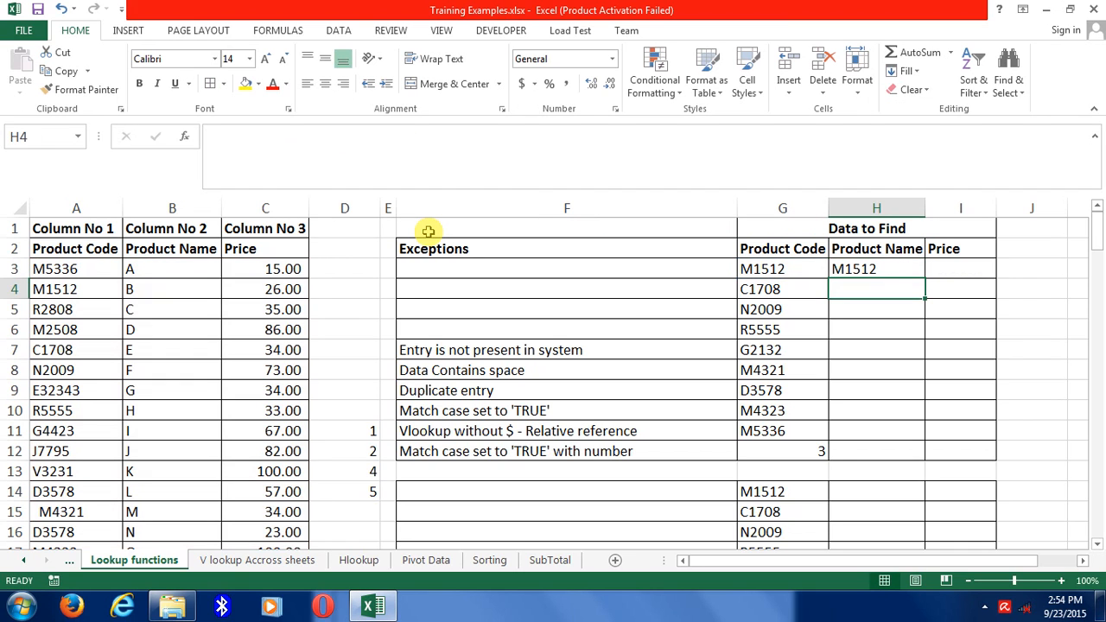
# Step: Change the column index of the VLOOKUP in H3 to 2
pyautogui.click(862, 269)
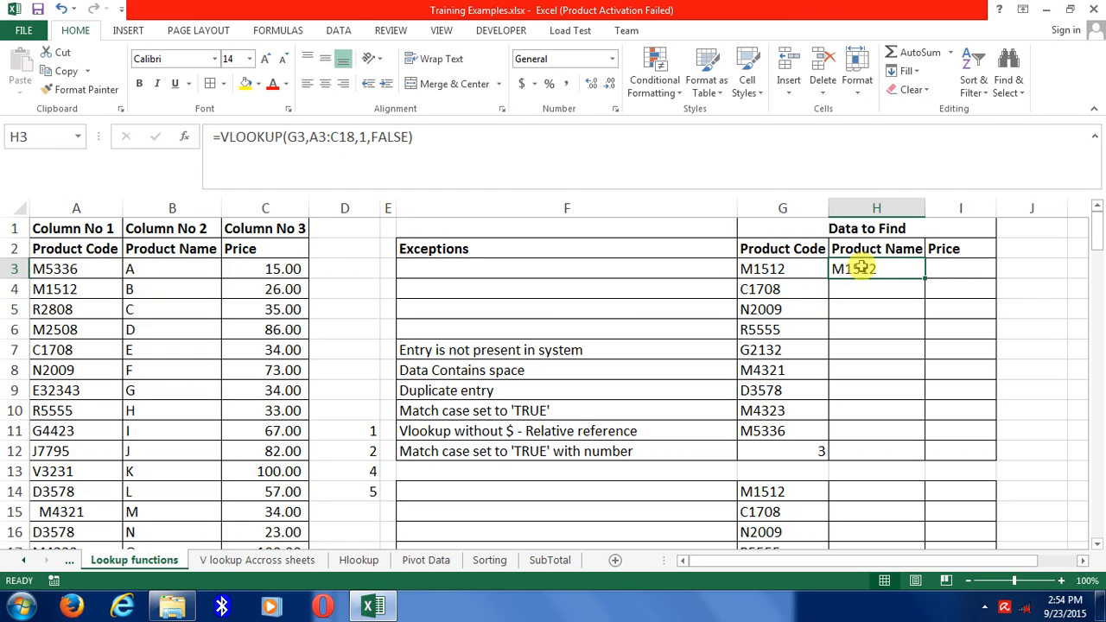
pyautogui.click(368, 136)
pyautogui.press('BackSpace')
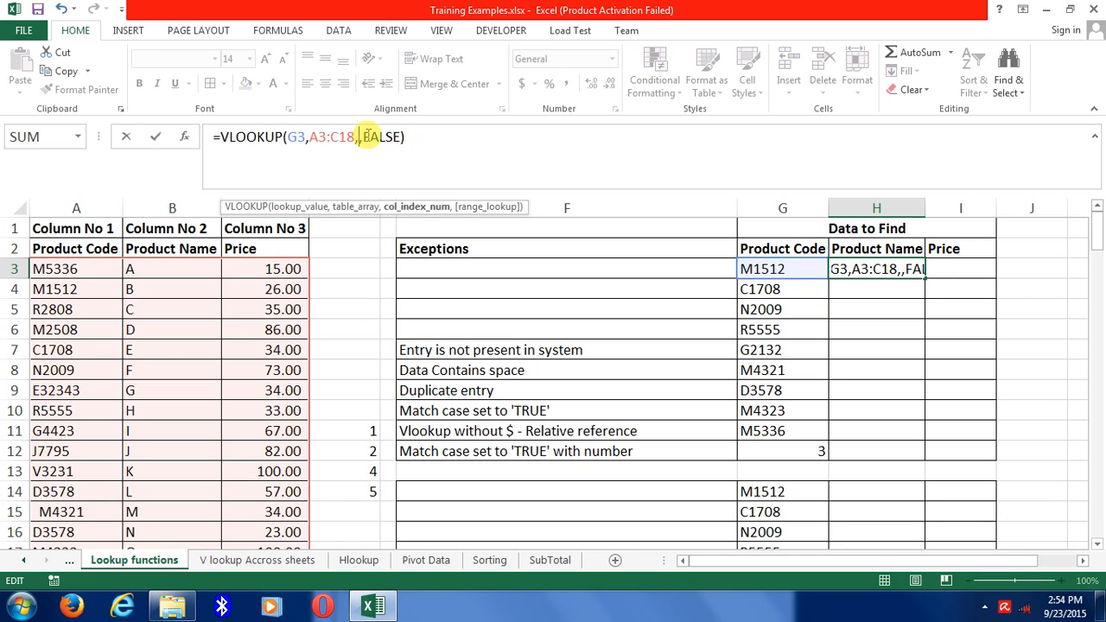
pyautogui.write('2')
pyautogui.press('Return')
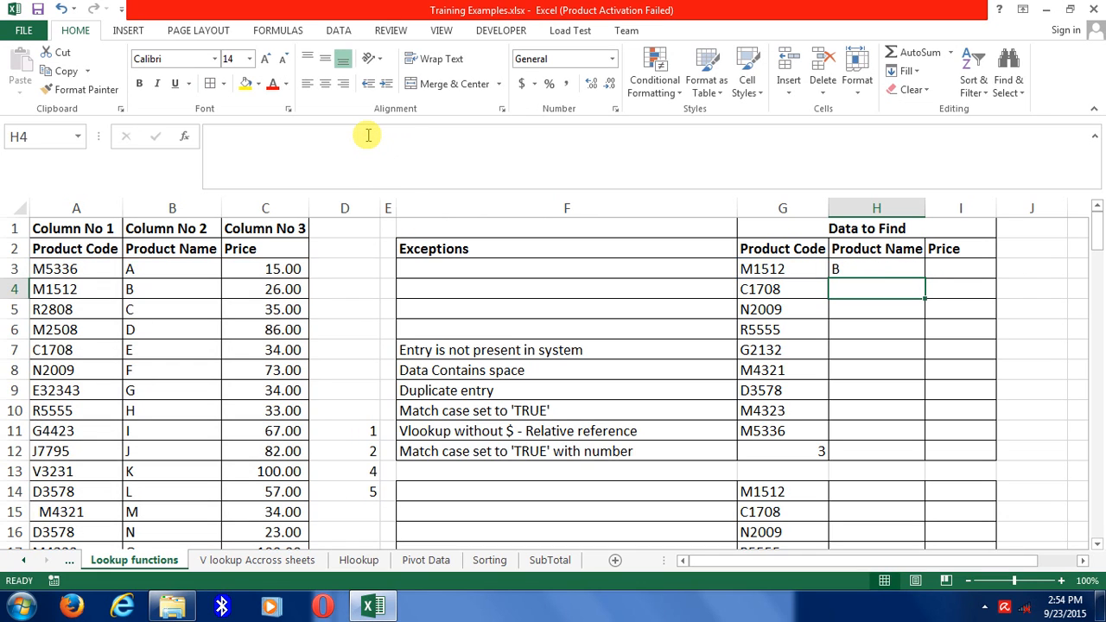
# Step: Copy the full VLOOKUP formula text from H3 without altering it, and select the Price cell I3
pyautogui.press('Up')
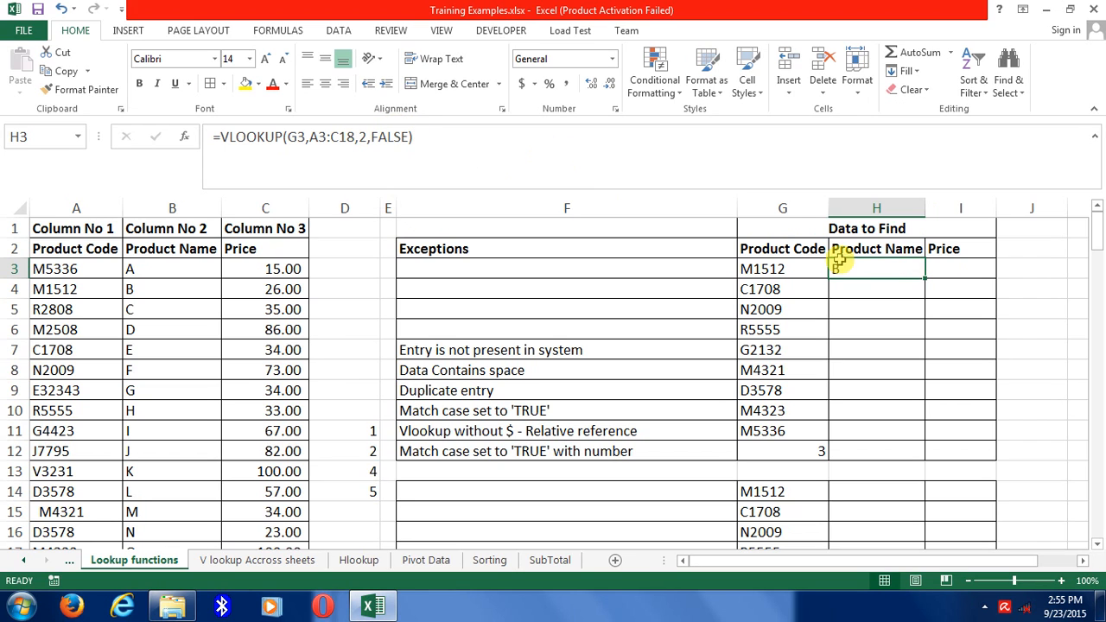
pyautogui.click(681, 157)
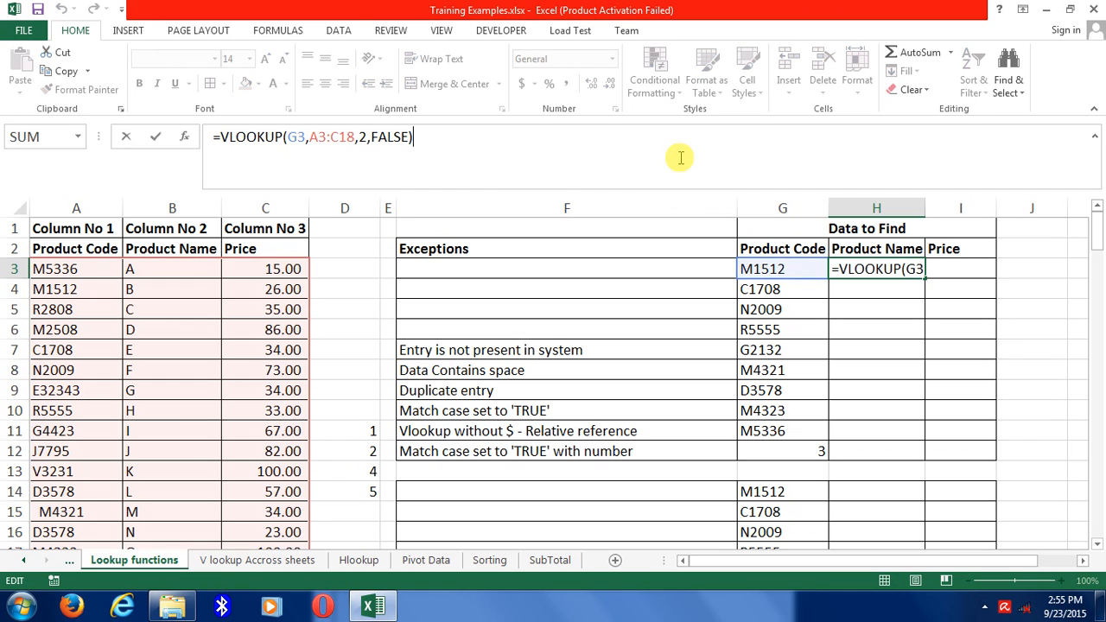
pyautogui.press('End')
pyautogui.hotkey('shift', 'Home')
pyautogui.hotkey('ctrl', 'c')
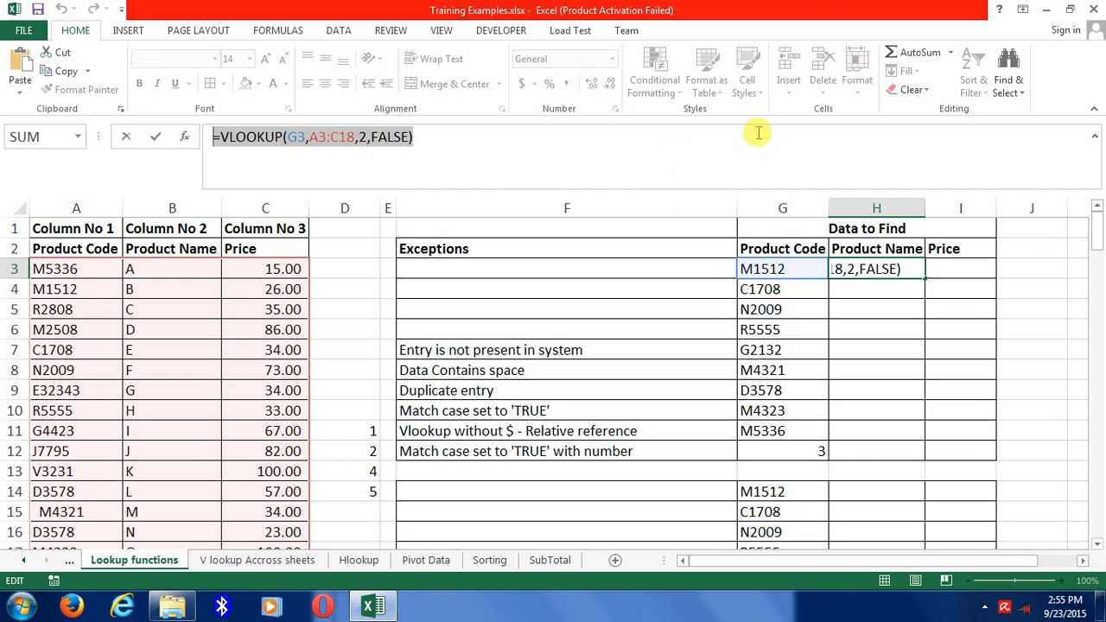
pyautogui.press('Escape')
pyautogui.click(971, 264)
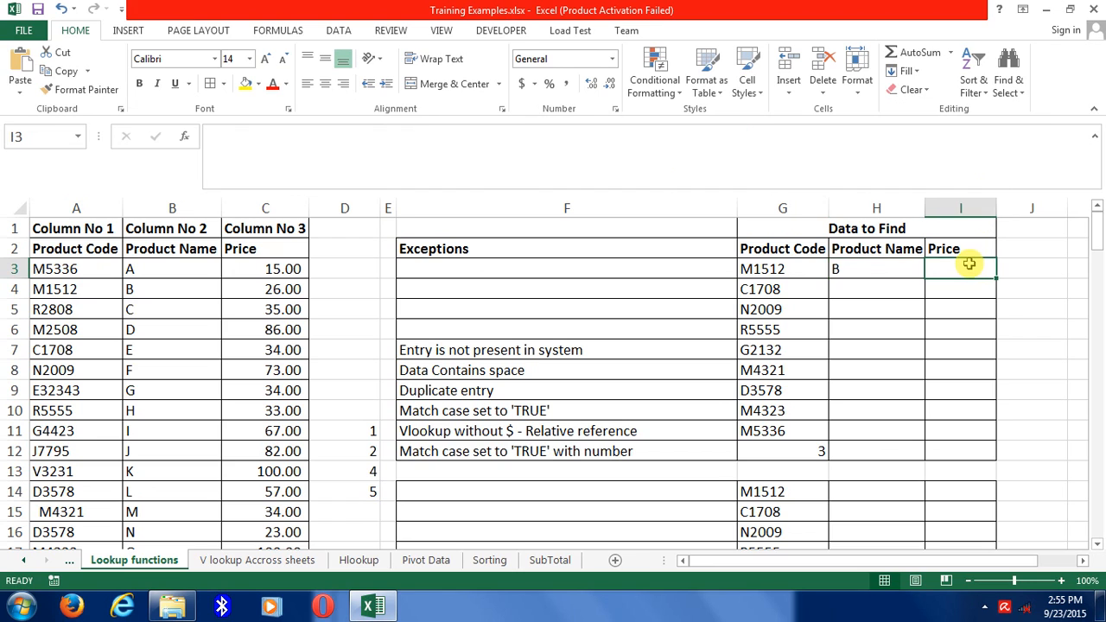
# Step: Enter the copied VLOOKUP in the Price cell I3 with its column index changed to 3
pyautogui.click(806, 158)
pyautogui.hotkey('ctrl', 'v')
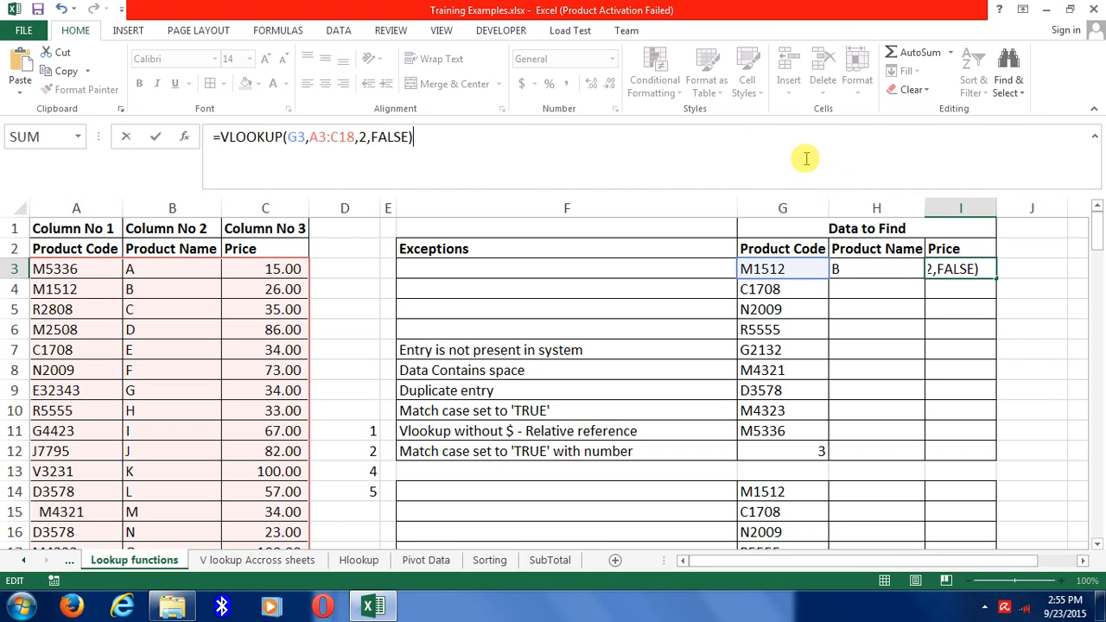
pyautogui.press('Left')
pyautogui.press('Left')
pyautogui.press('Left')
pyautogui.press('Left')
pyautogui.press('Left')
pyautogui.press('Left')
pyautogui.press('Left')
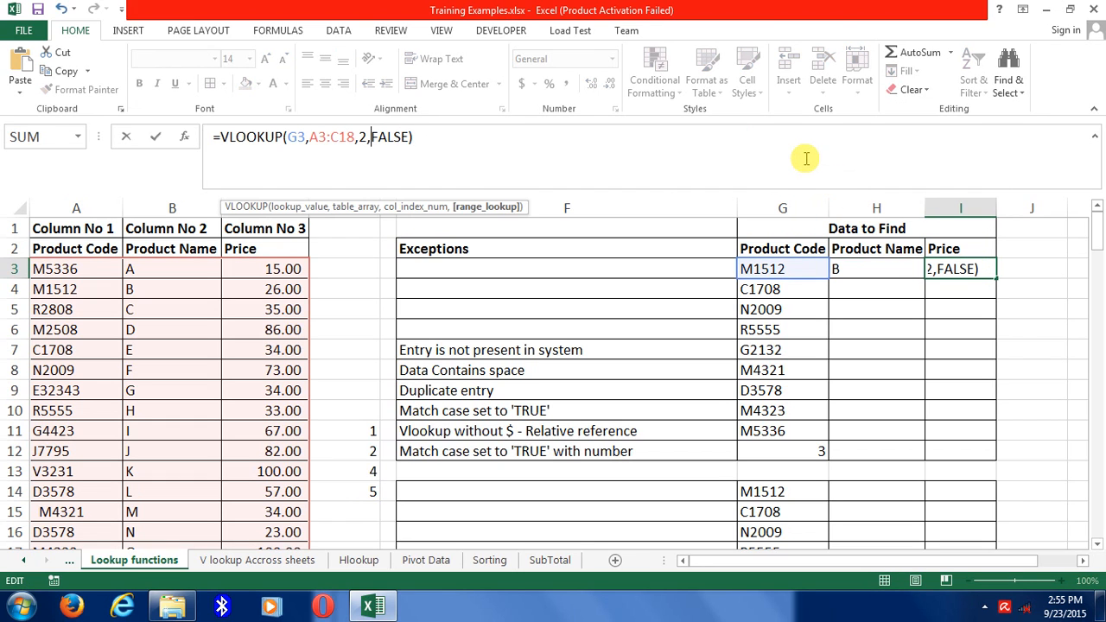
pyautogui.press('BackSpace')
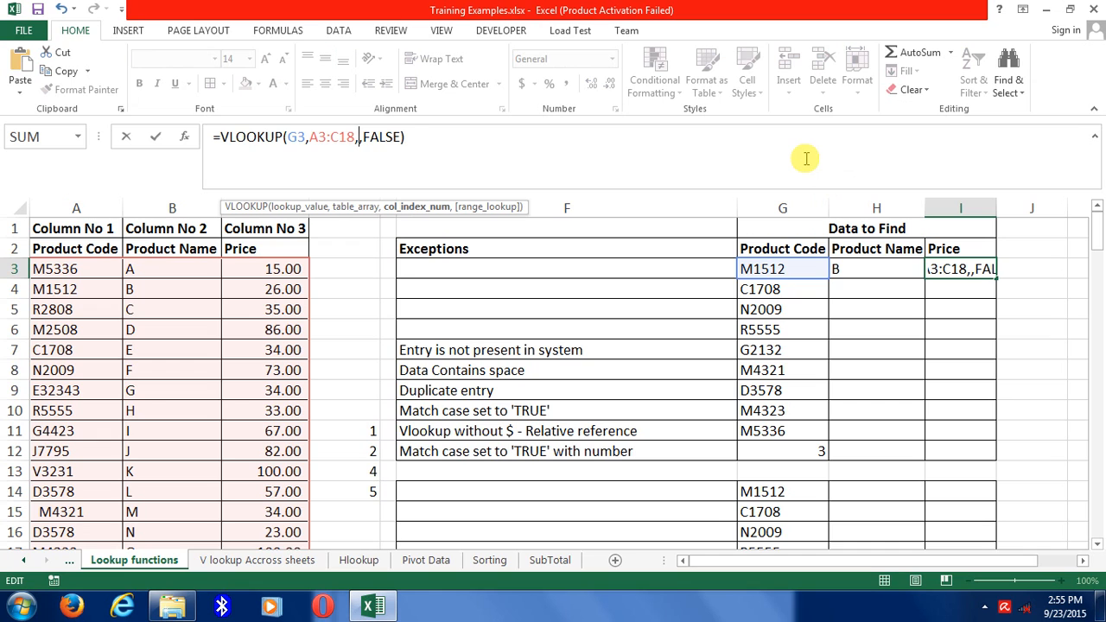
pyautogui.write('3')
pyautogui.press('Return')
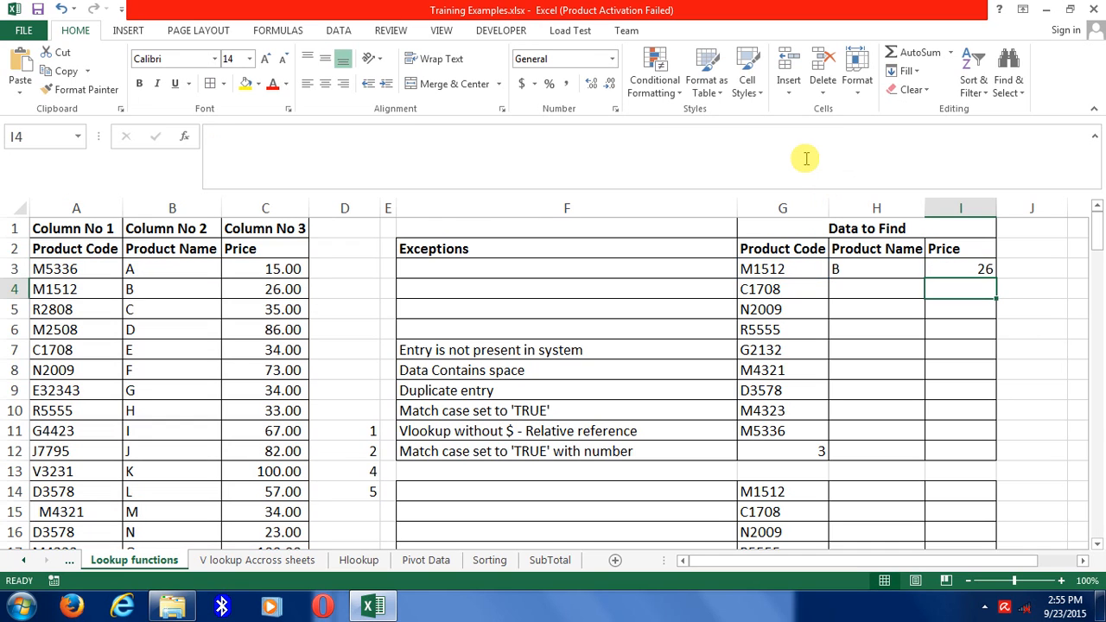
# Step: Check the Price formula in I3 against the source name and price in B4:C4 for code M1512
pyautogui.press('Up')
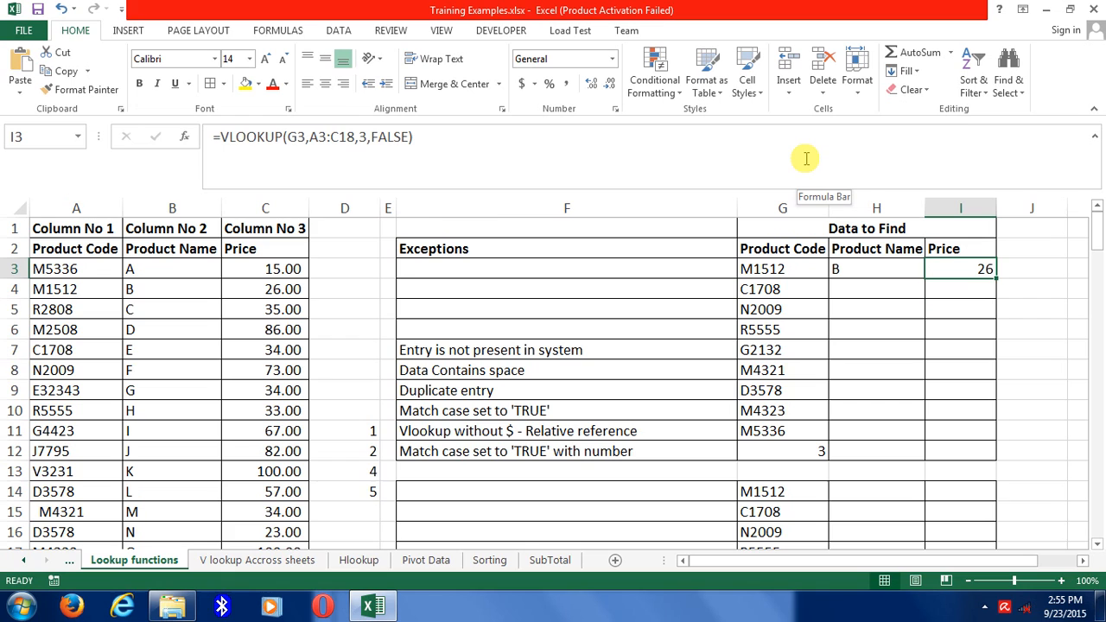
pyautogui.click(187, 288)
pyautogui.hotkey('shift', 'Right')
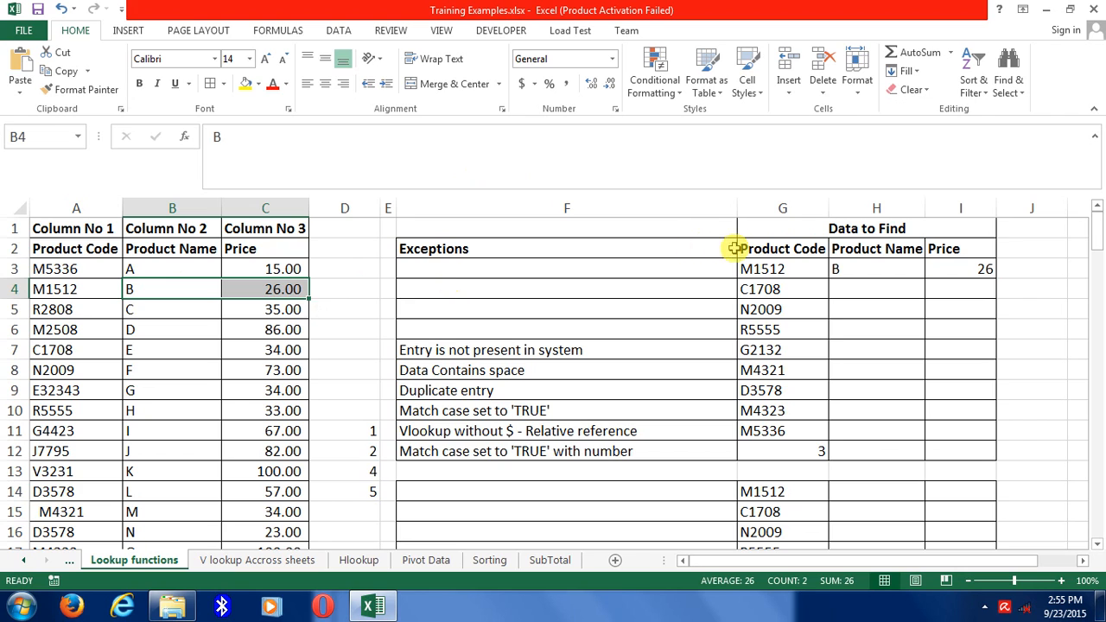
# Step: Copy the Product Name and Price formulas from H3:I3 into H4:I12
pyautogui.click(854, 269)
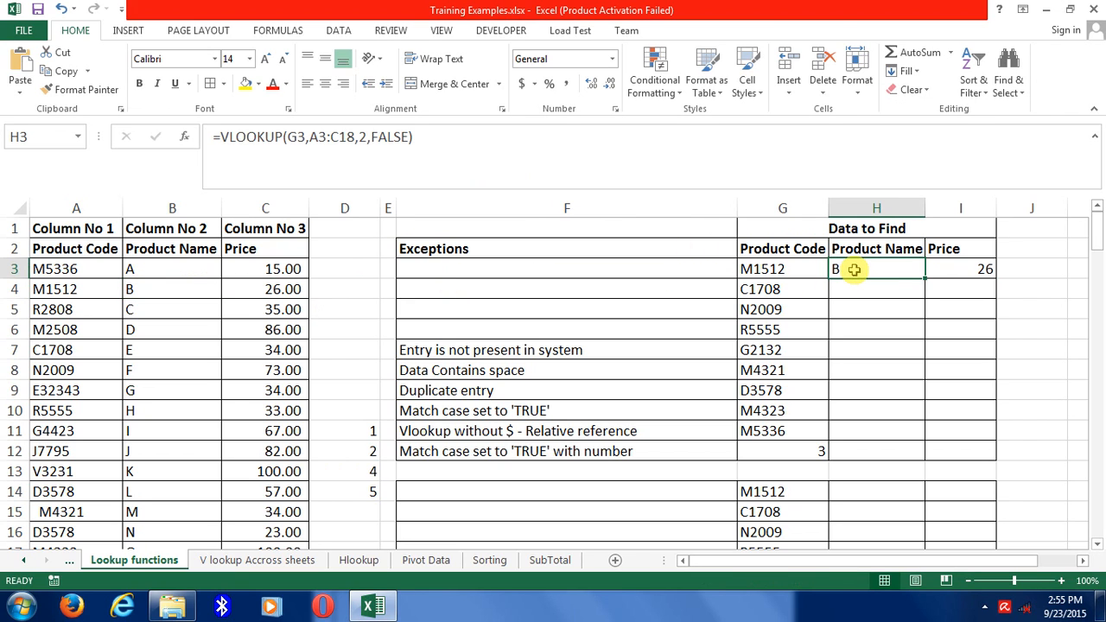
pyautogui.hotkey('shift', 'Right')
pyautogui.hotkey('ctrl', 'c')
pyautogui.press('Down')
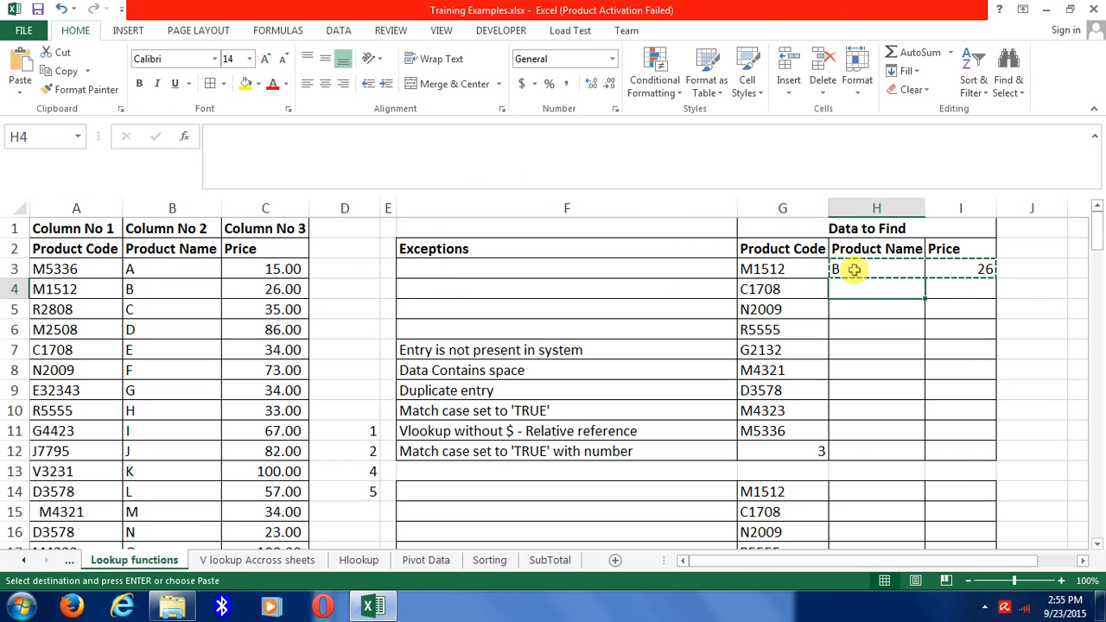
pyautogui.hotkey('shift', 'Right')
pyautogui.hotkey('shift', 'Down')
pyautogui.hotkey('shift', 'Down')
pyautogui.hotkey('shift', 'Down')
pyautogui.hotkey('shift', 'Down')
pyautogui.hotkey('shift', 'Down')
pyautogui.hotkey('shift', 'Down')
pyautogui.hotkey('shift', 'Down')
pyautogui.hotkey('shift', 'Down')
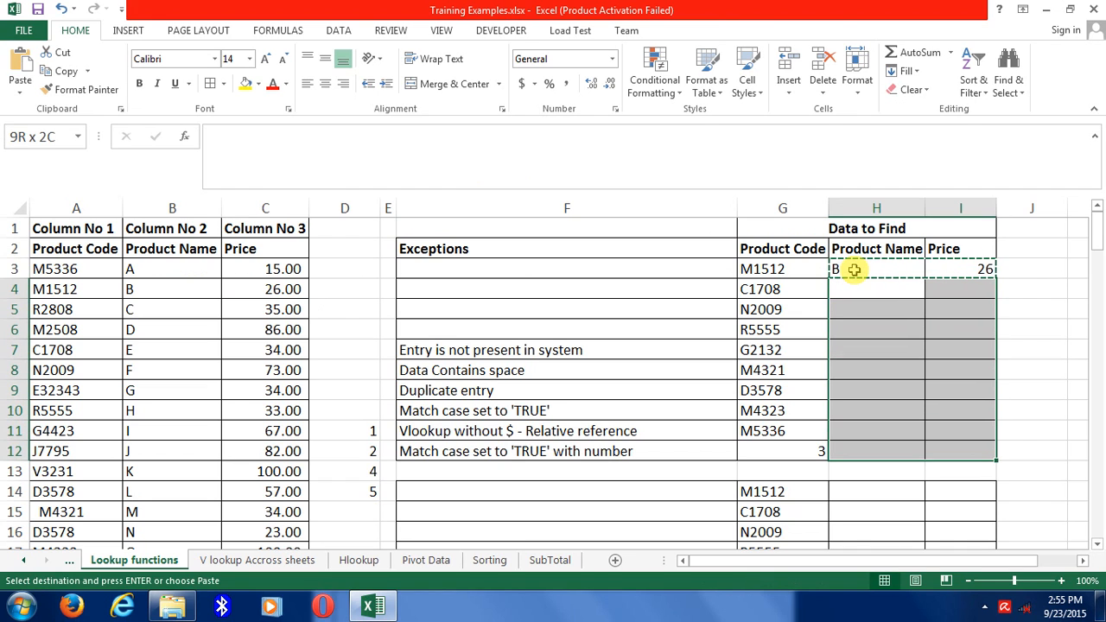
pyautogui.hotkey('ctrl', 'v')
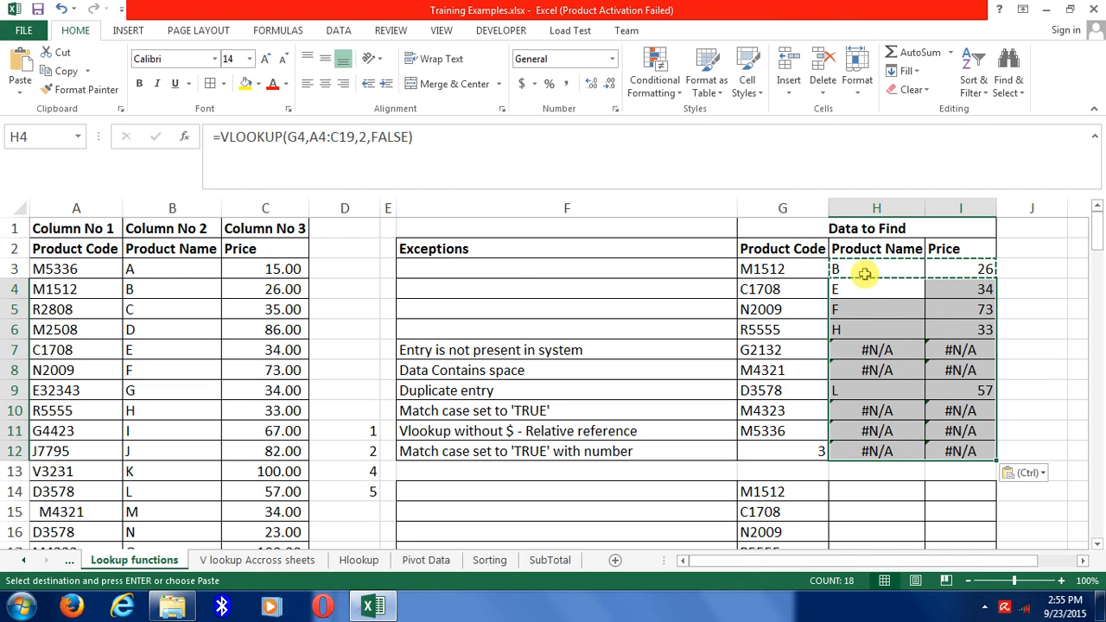
pyautogui.press('Escape')
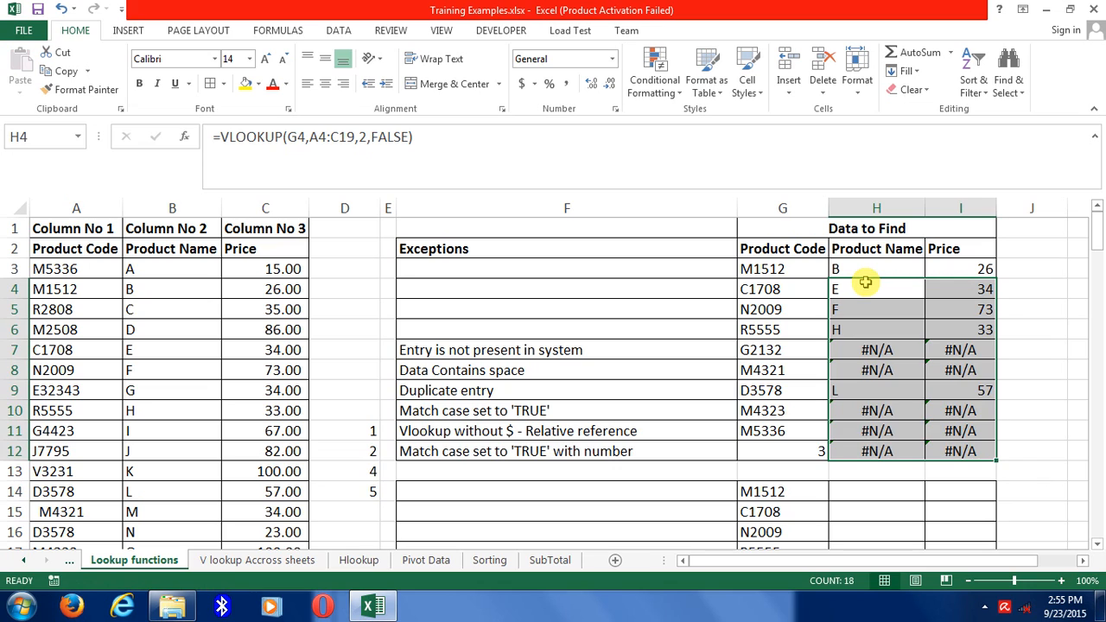
# Step: Compare the copied VLOOKUP formulas in H4 and I4 with the original formula in H3
pyautogui.click(865, 282)
pyautogui.press('Right')
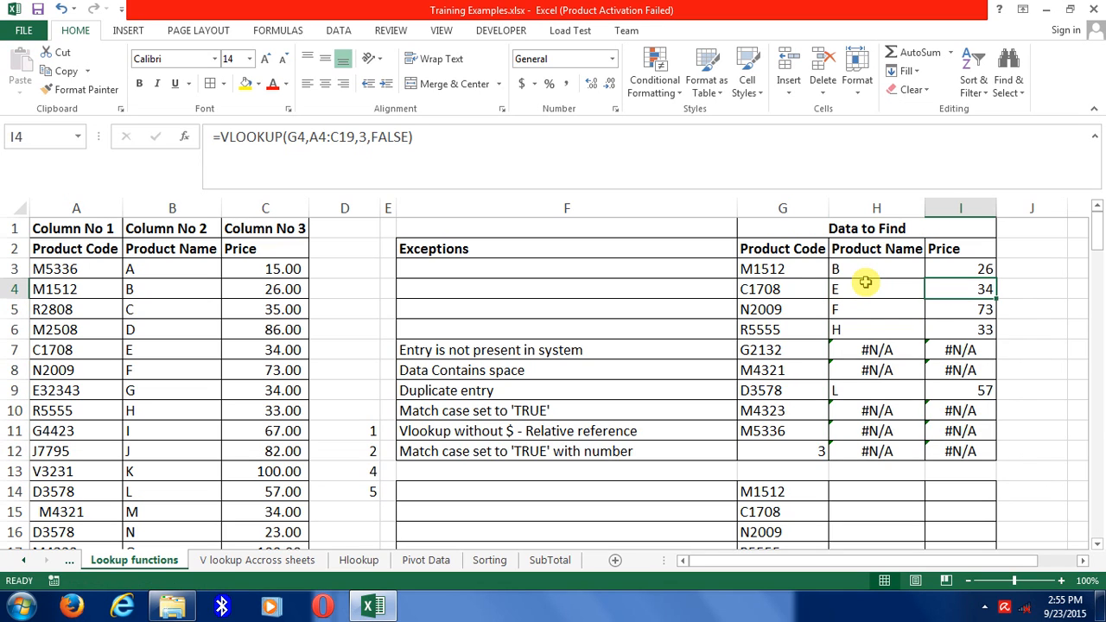
pyautogui.press('Left')
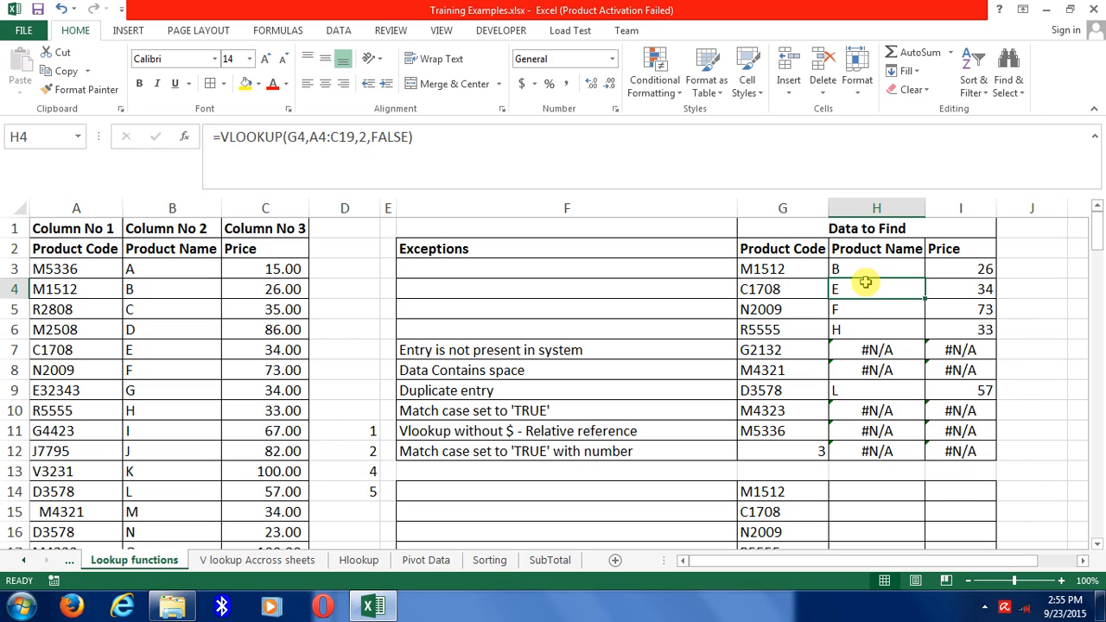
pyautogui.press('Up')
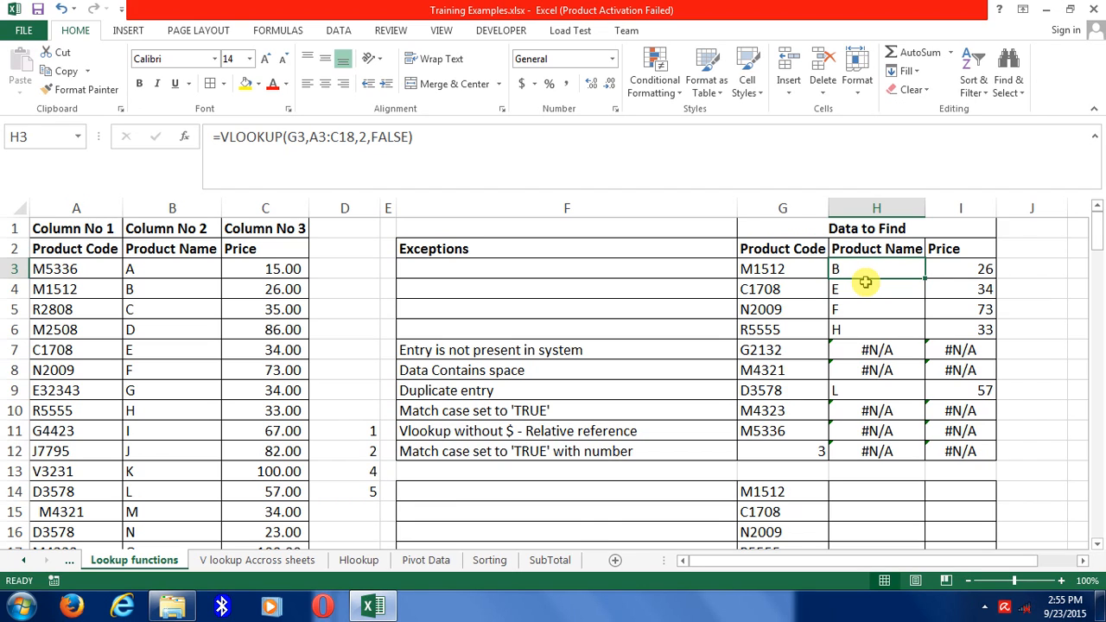
pyautogui.press('Down')
pyautogui.press('Up')
# Step: Inspect the ranges referenced by the Product Name formulas in H3, H4 and H5, leaving the formulas unaltered
pyautogui.press('F2')
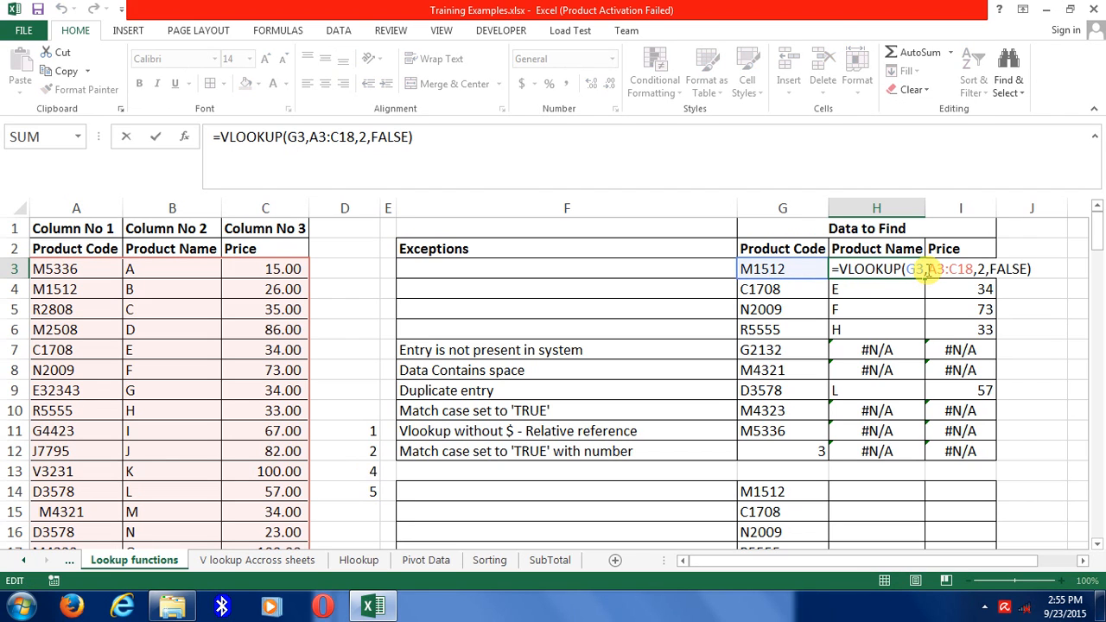
pyautogui.press('Escape')
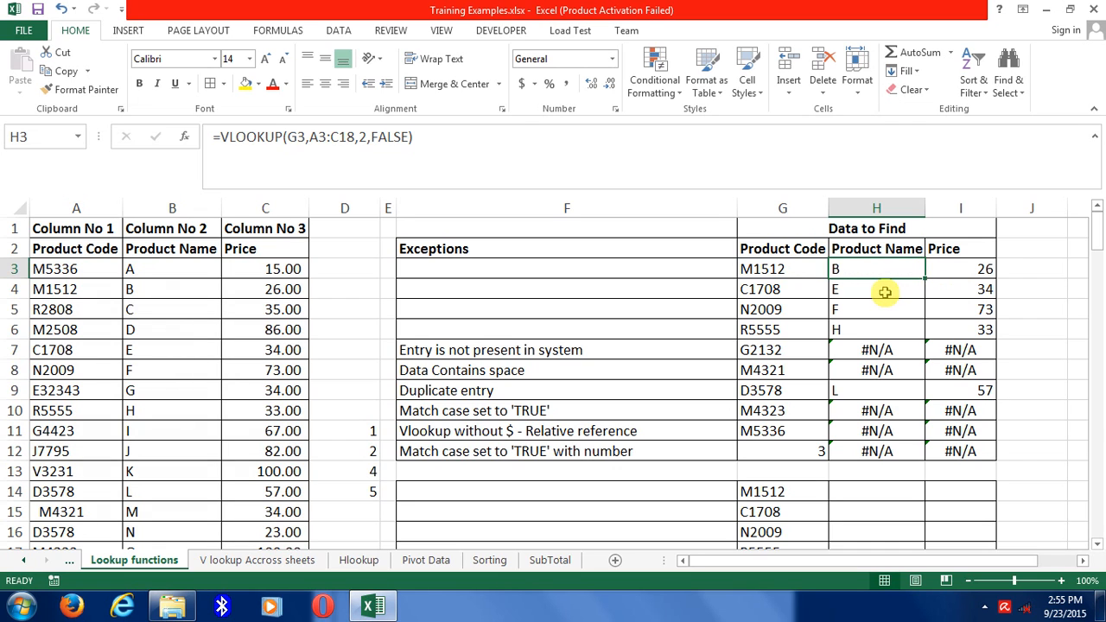
pyautogui.click(885, 292)
pyautogui.press('F2')
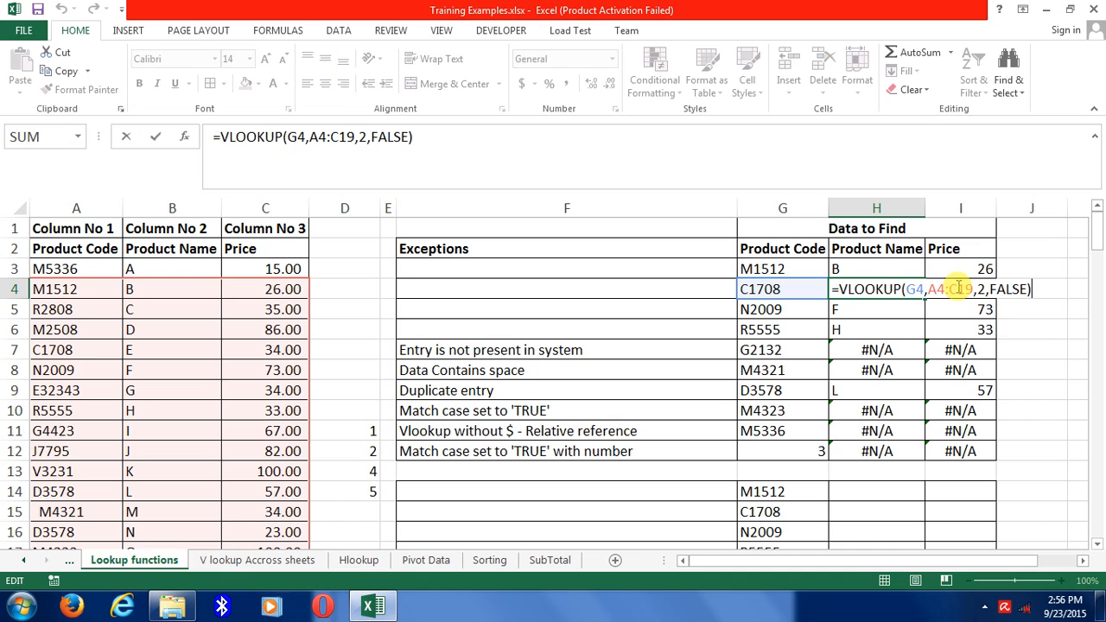
pyautogui.press('Escape')
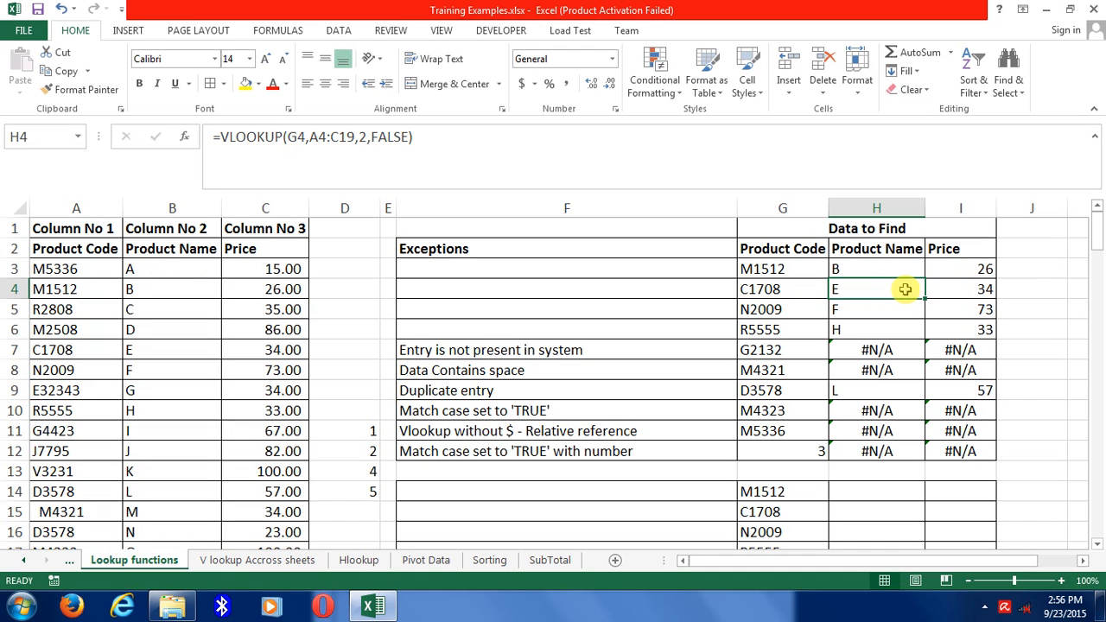
pyautogui.click(869, 309)
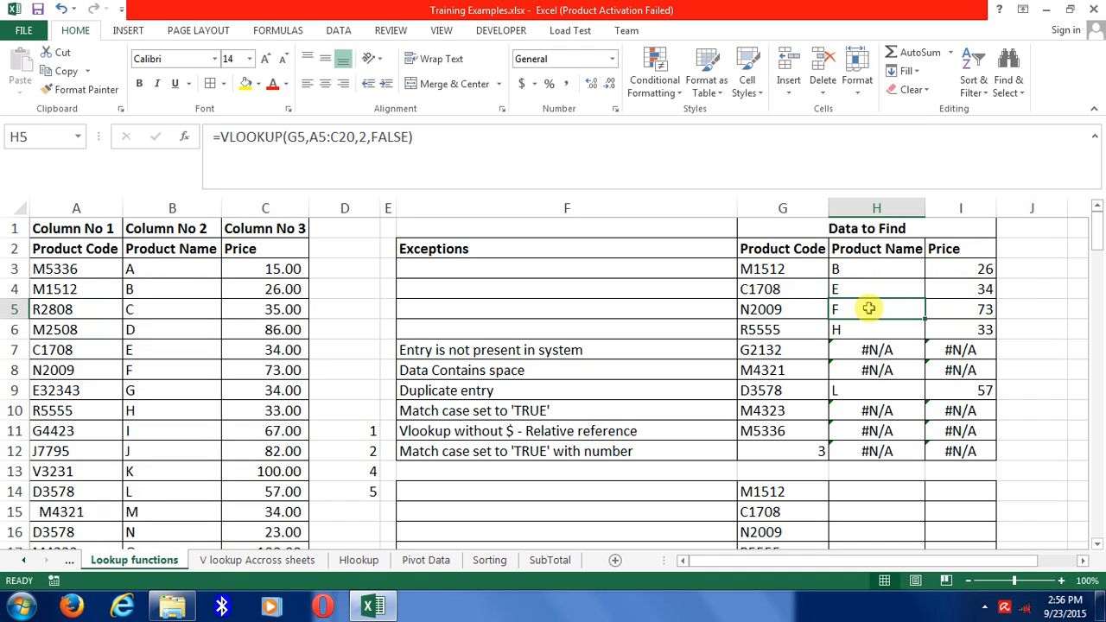
pyautogui.doubleClick(869, 308)
pyautogui.press('Escape')
pyautogui.click(784, 302)
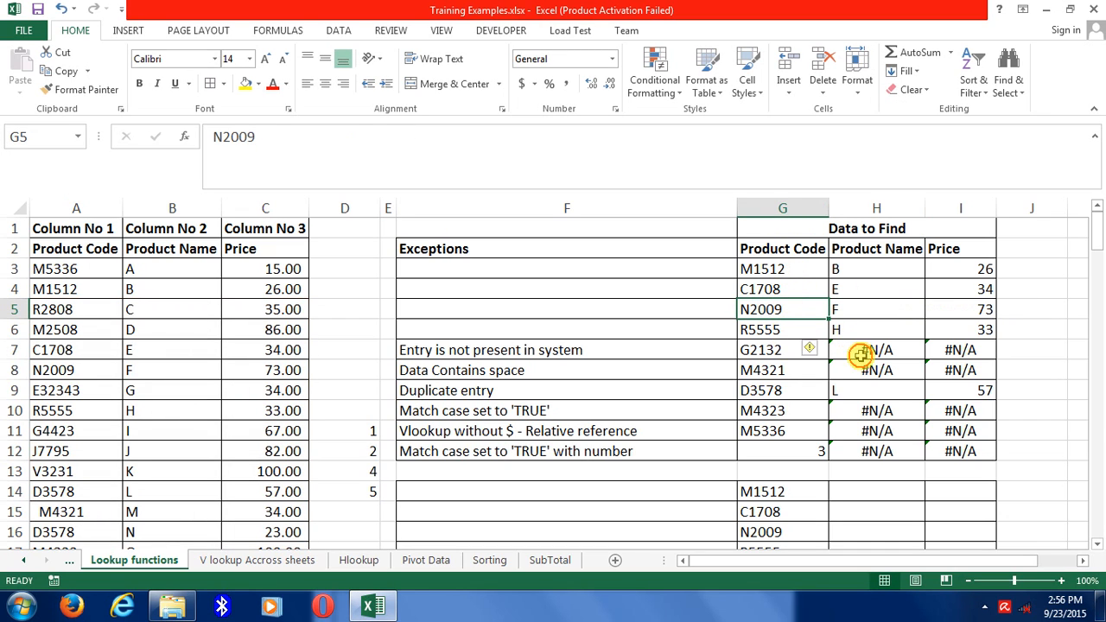
# Step: Examine the range_lookup argument of the VLOOKUP in H7 without altering the formula
pyautogui.click(858, 352)
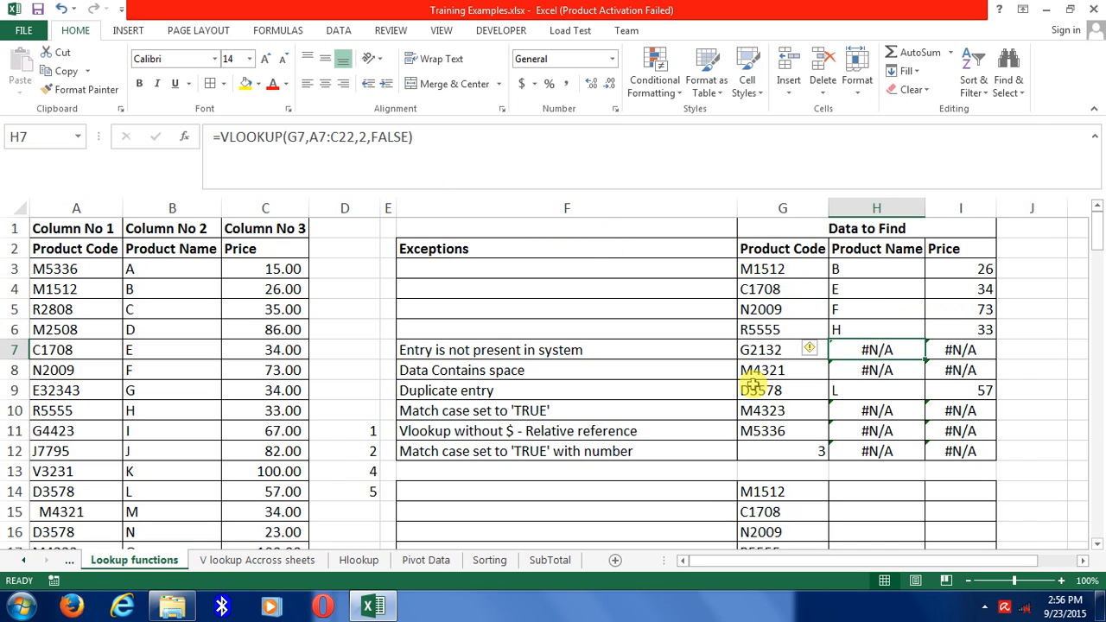
pyautogui.click(371, 136)
pyautogui.doubleClick(381, 137)
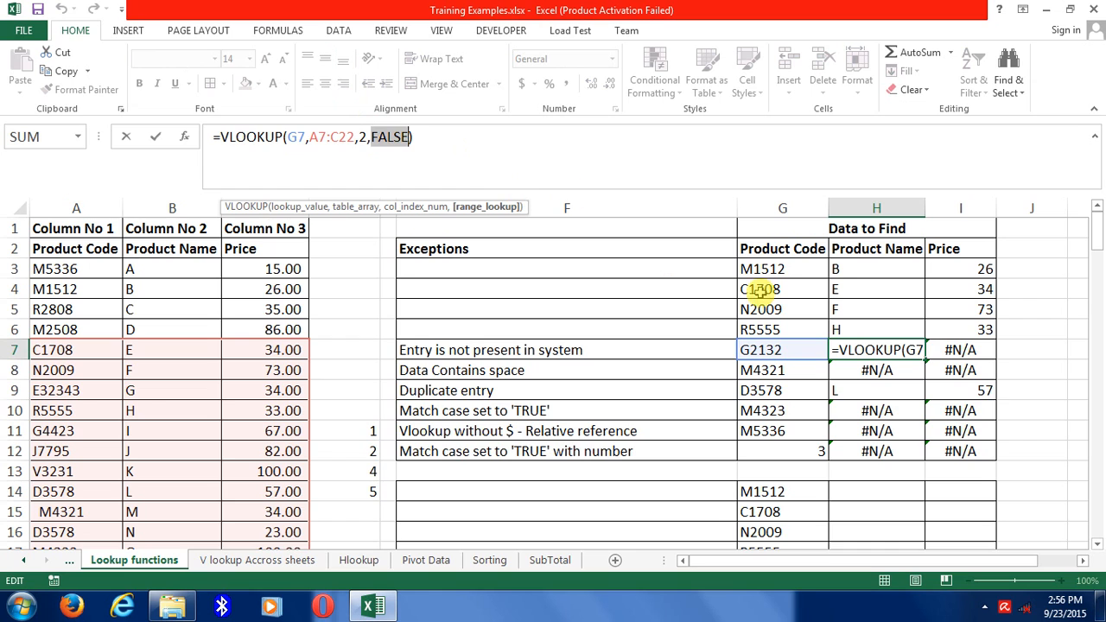
pyautogui.press('Escape')
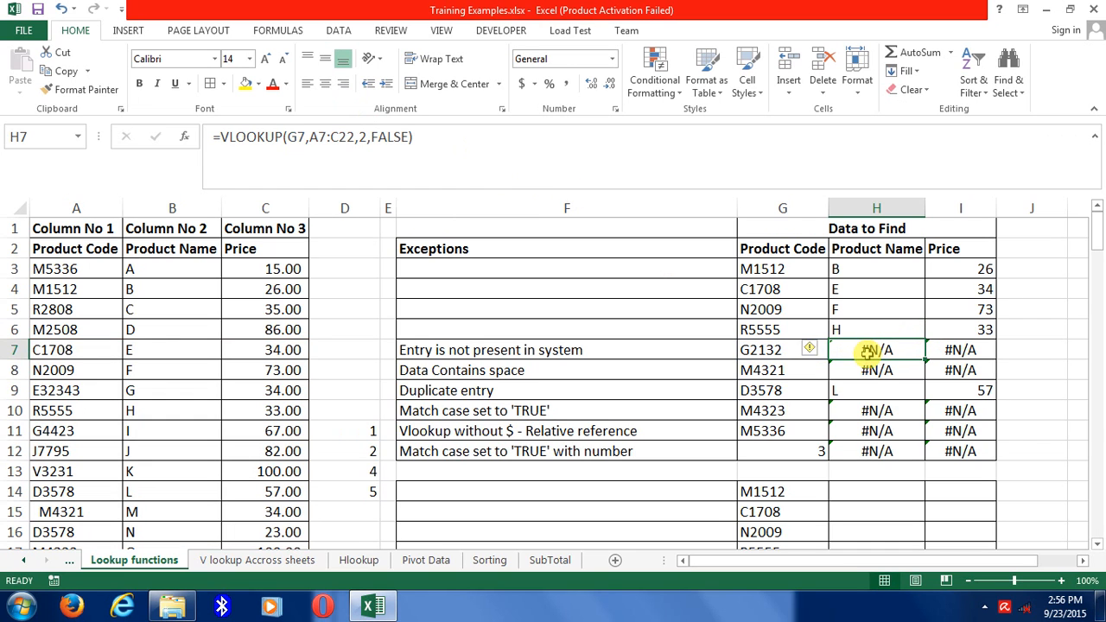
# Step: Copy the product code G2132 from G7 and search column A for it, closing the search when done
pyautogui.doubleClick(778, 347)
pyautogui.doubleClick(772, 348)
pyautogui.press('Escape')
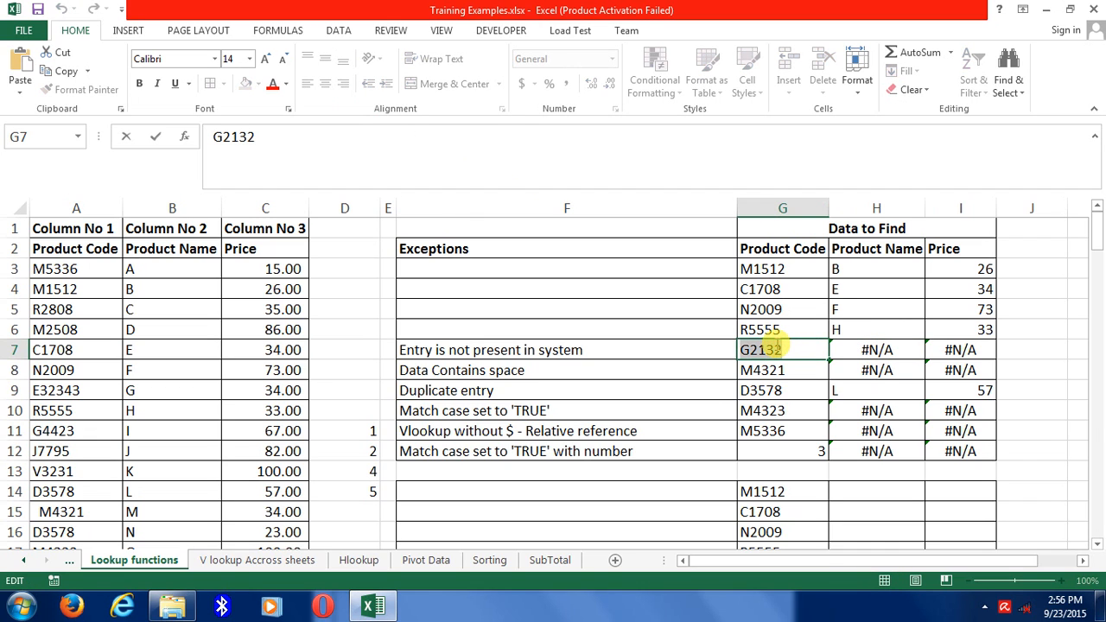
pyautogui.click(105, 207)
pyautogui.hotkey('ctrl', 'f')
pyautogui.hotkey('ctrl', 'v')
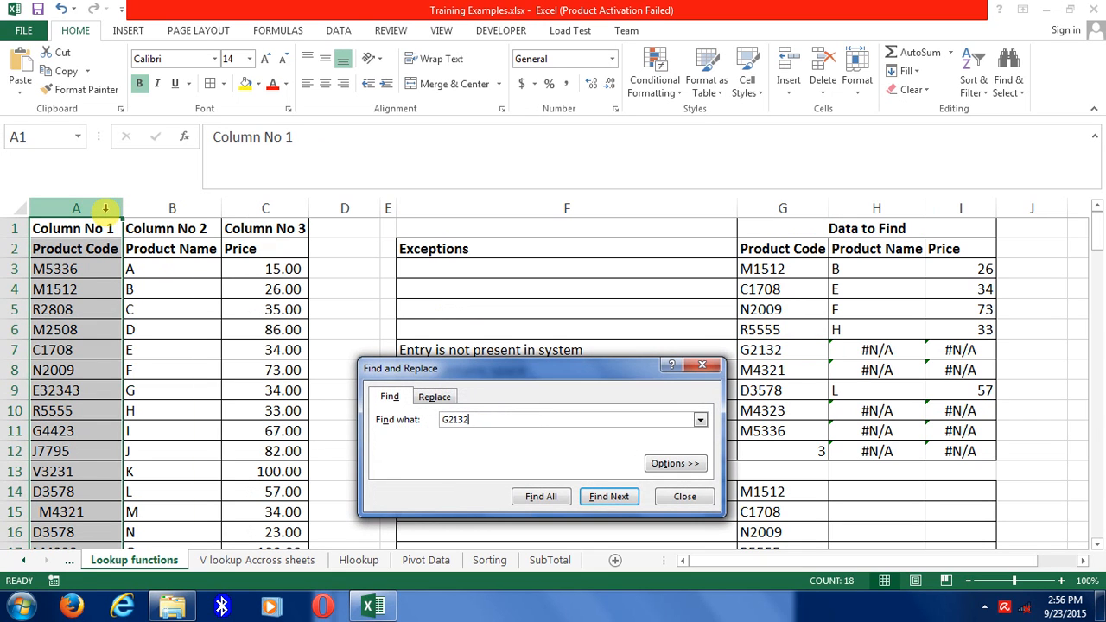
pyautogui.press('Return')
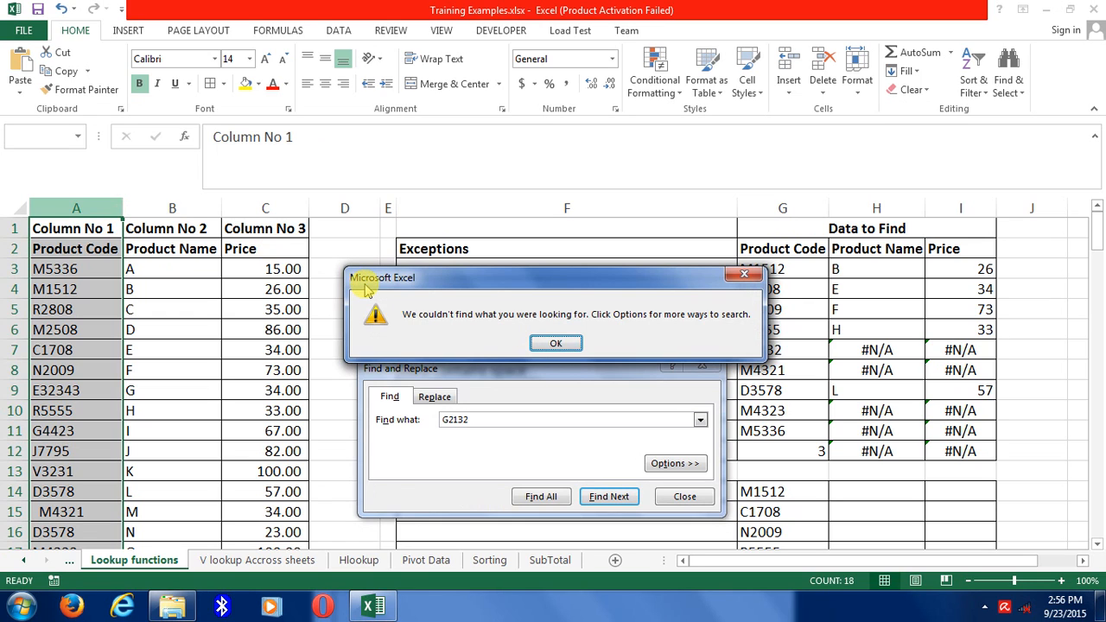
pyautogui.click(553, 344)
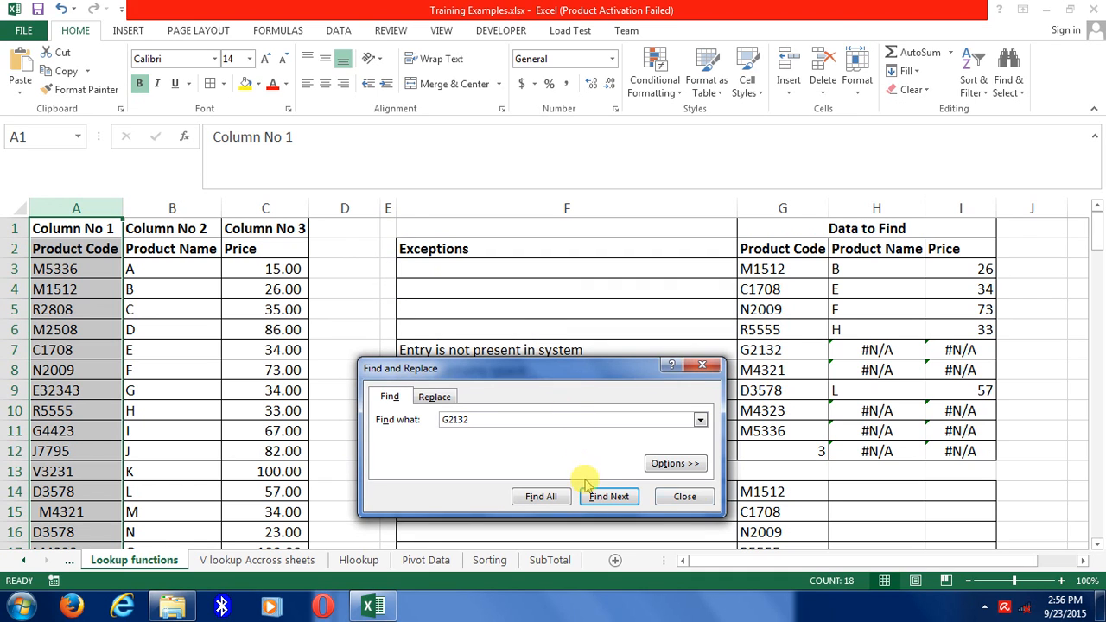
pyautogui.click(703, 495)
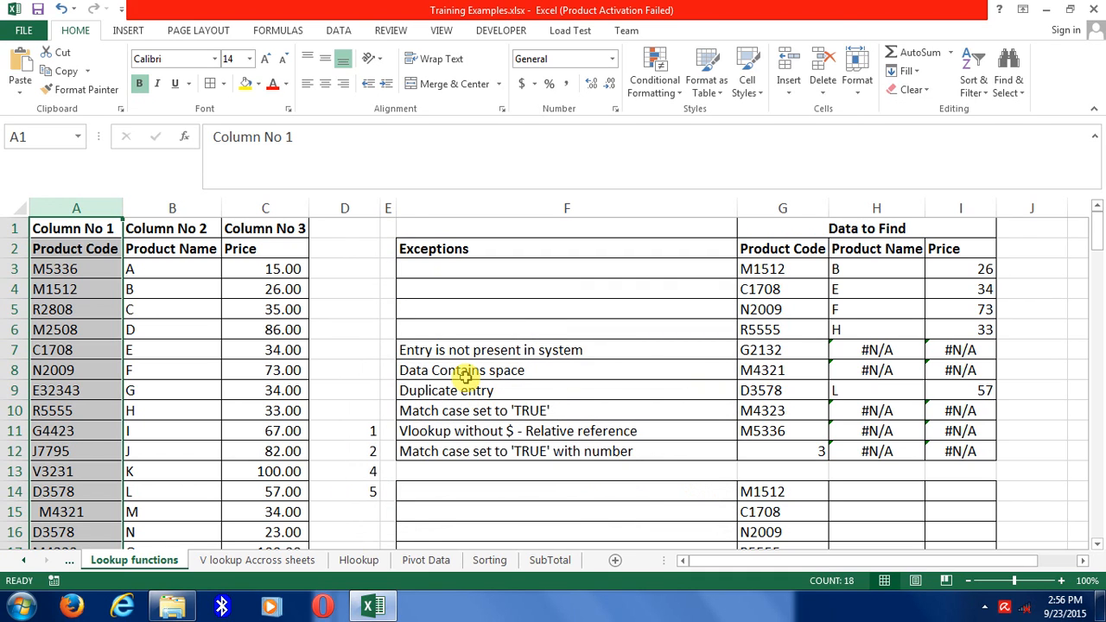
# Step: Compare the product code M4321 in G8 with its source entry in A15, checking for leading spaces
pyautogui.click(764, 370)
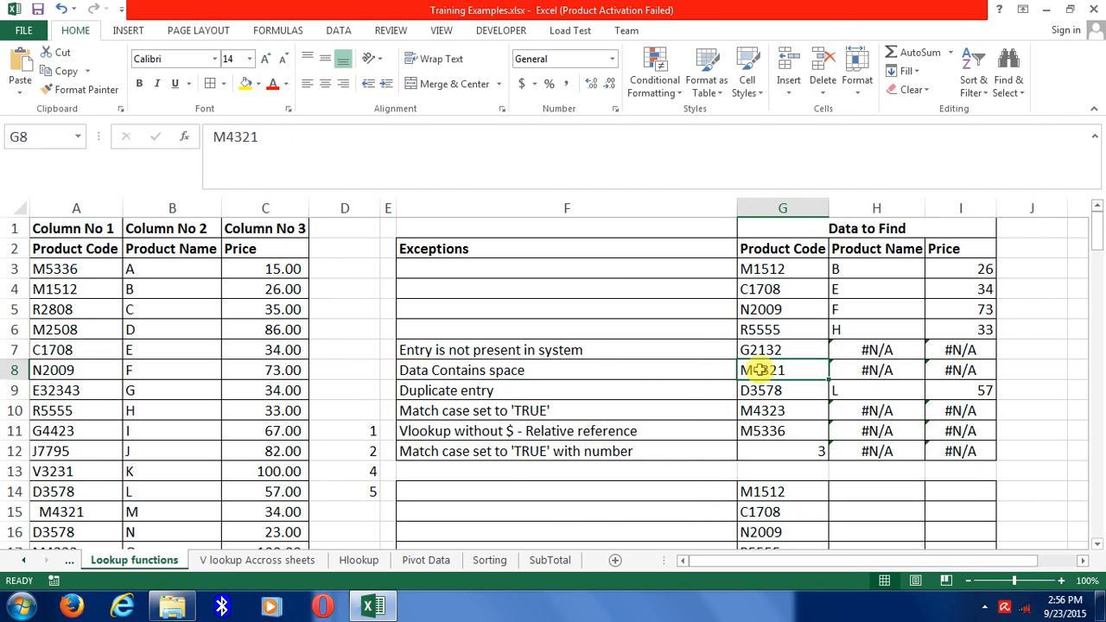
pyautogui.click(77, 513)
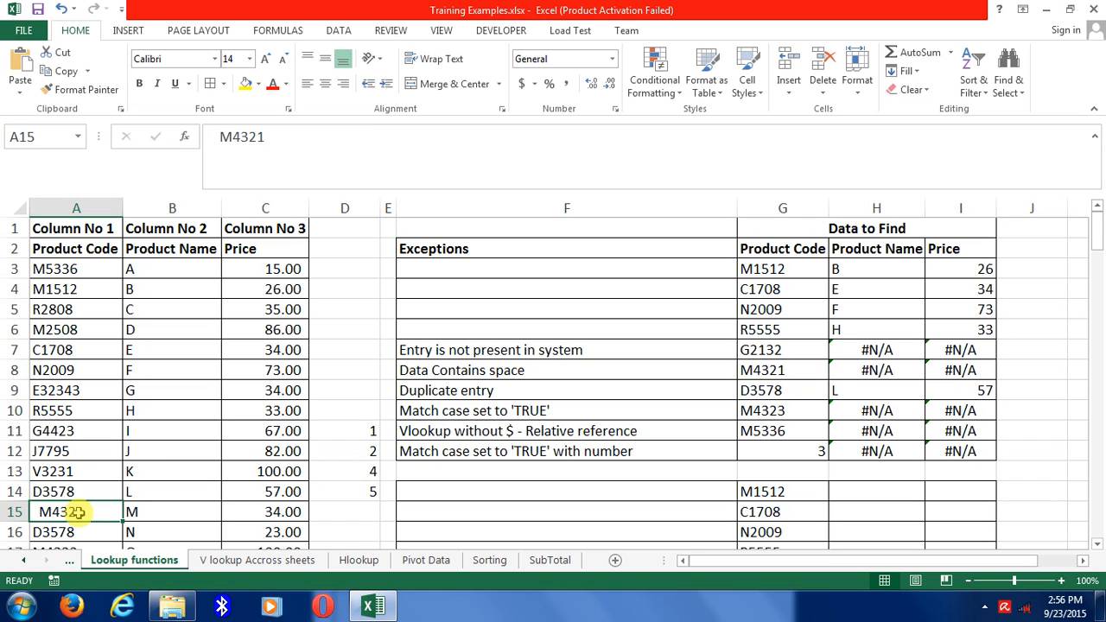
pyautogui.click(768, 370)
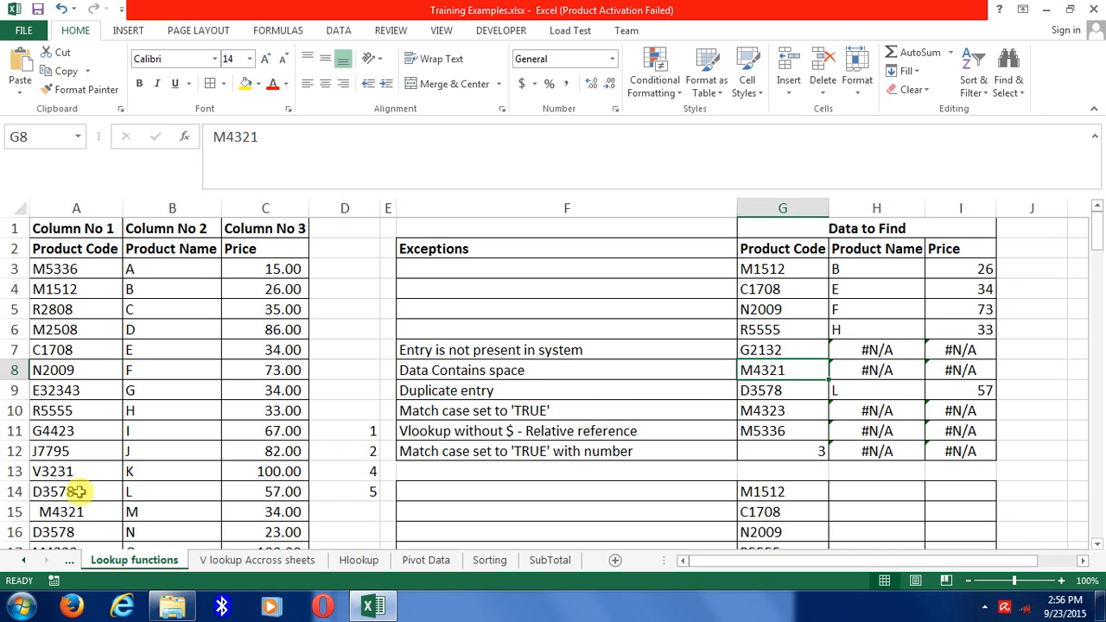
pyautogui.click(67, 514)
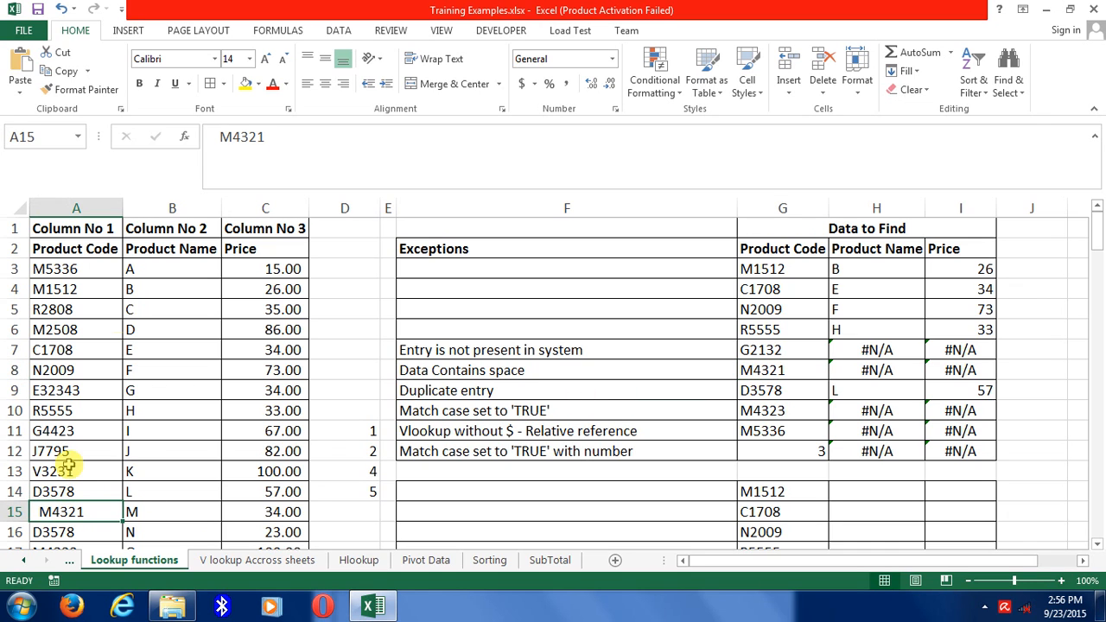
pyautogui.click(219, 137)
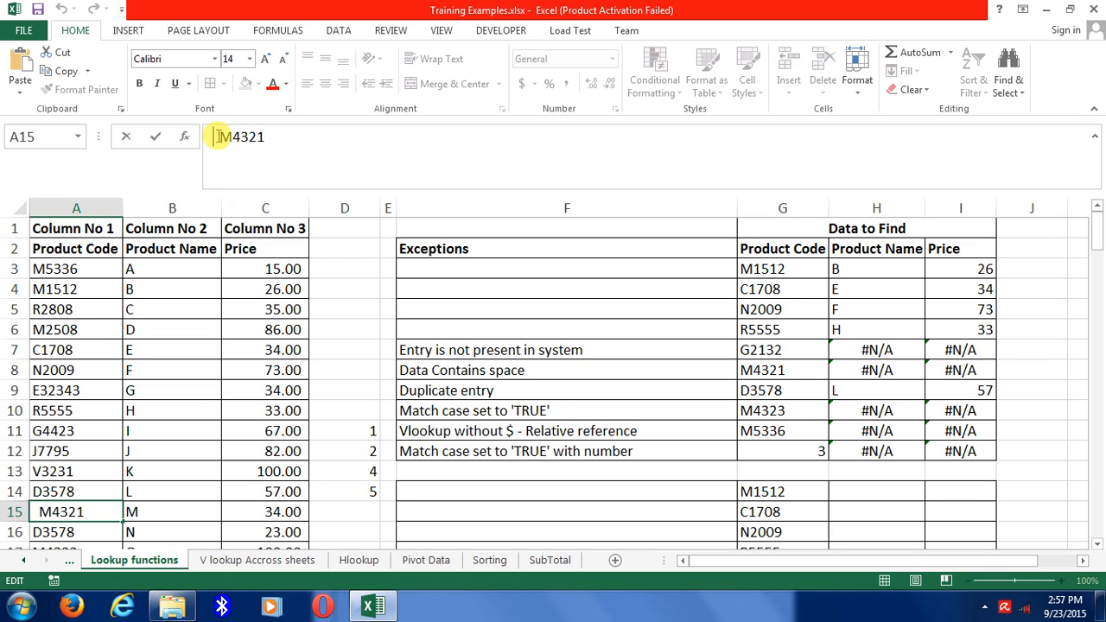
pyautogui.press('Escape')
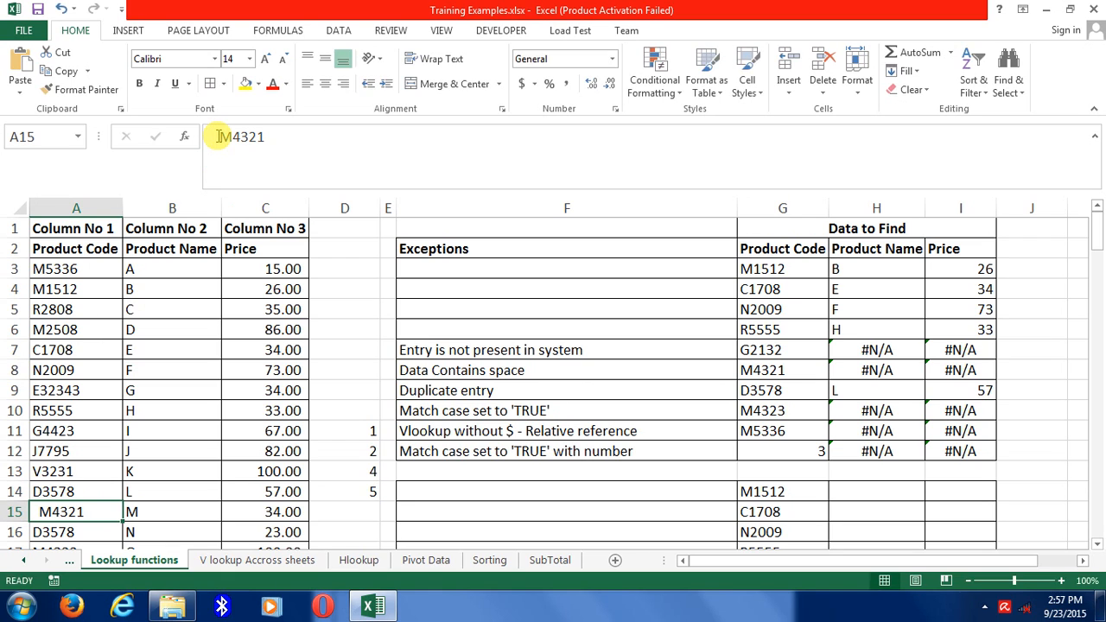
pyautogui.click(782, 370)
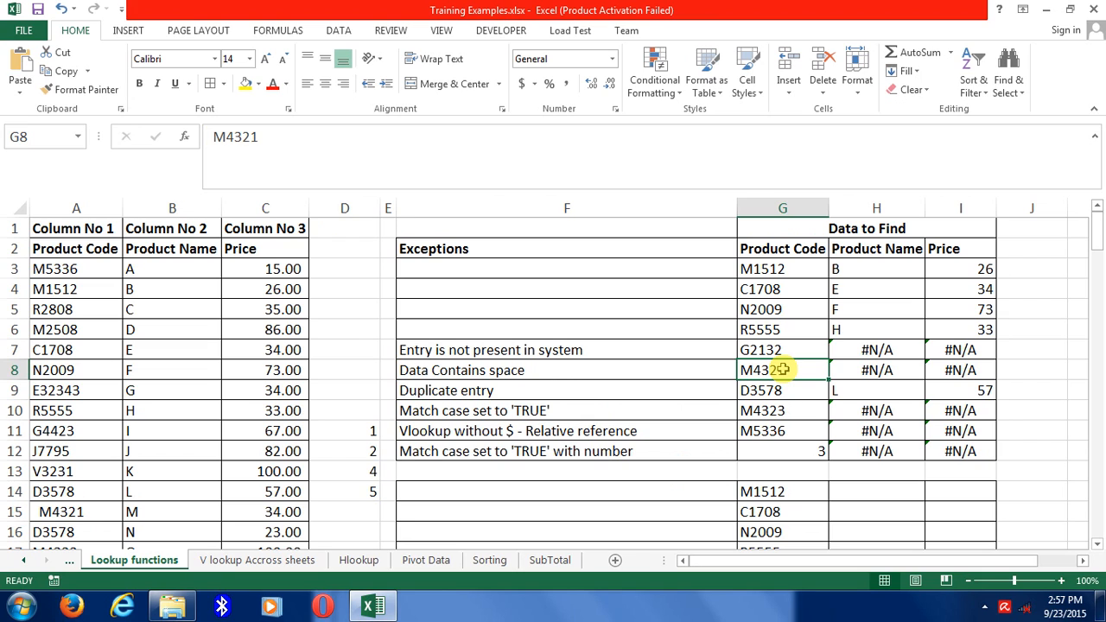
# Step: Add leading spaces to the product code M4321 in G8 so it matches the source entry in A15
pyautogui.click(839, 368)
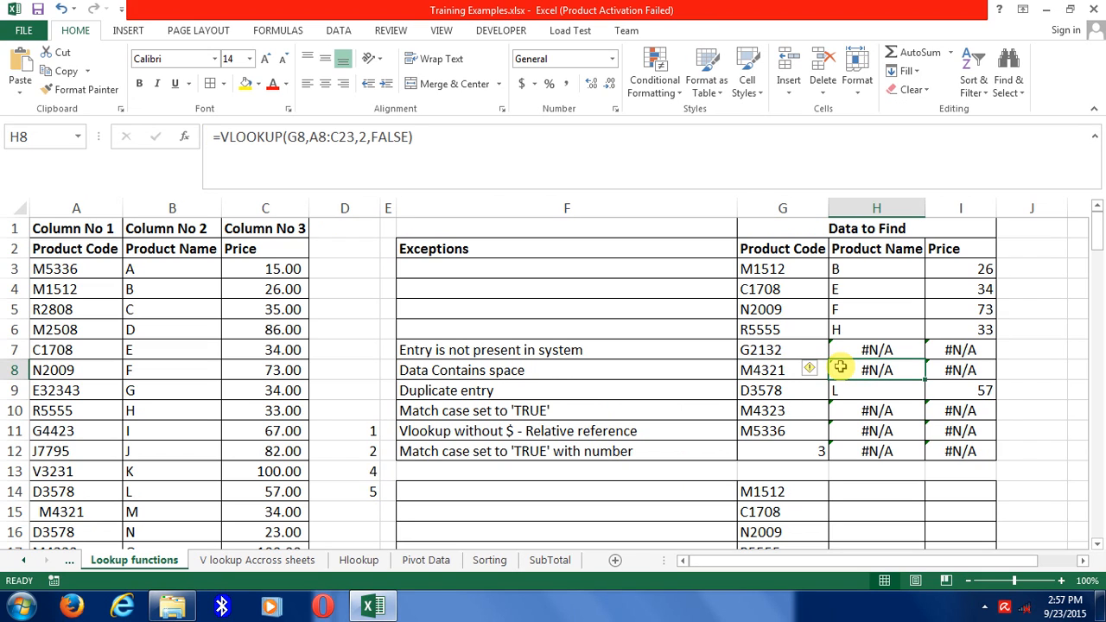
pyautogui.click(785, 369)
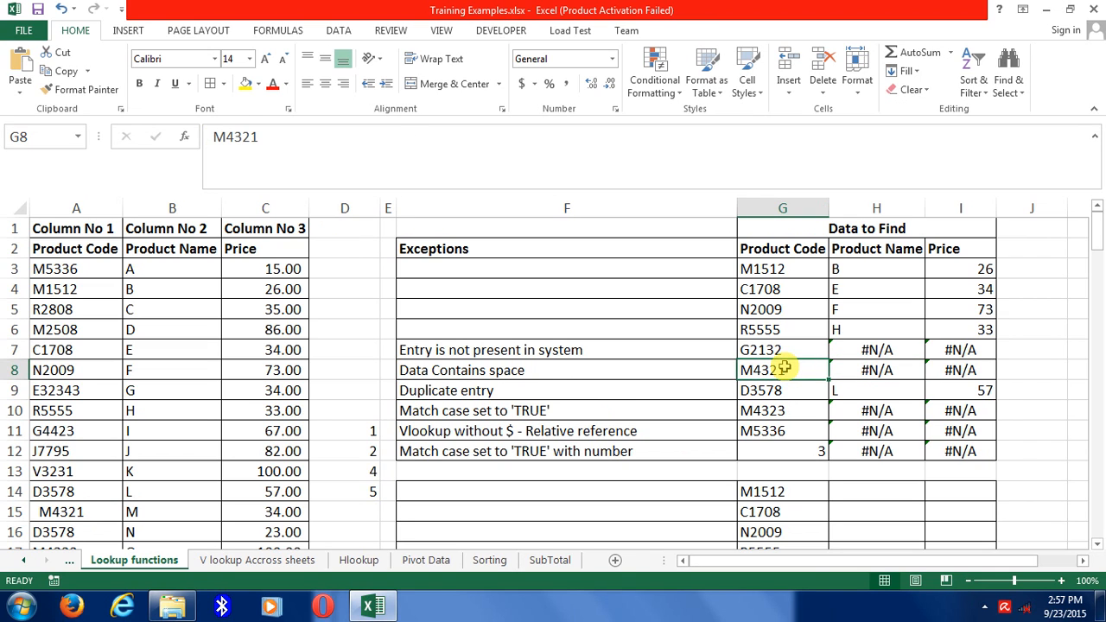
pyautogui.doubleClick(786, 370)
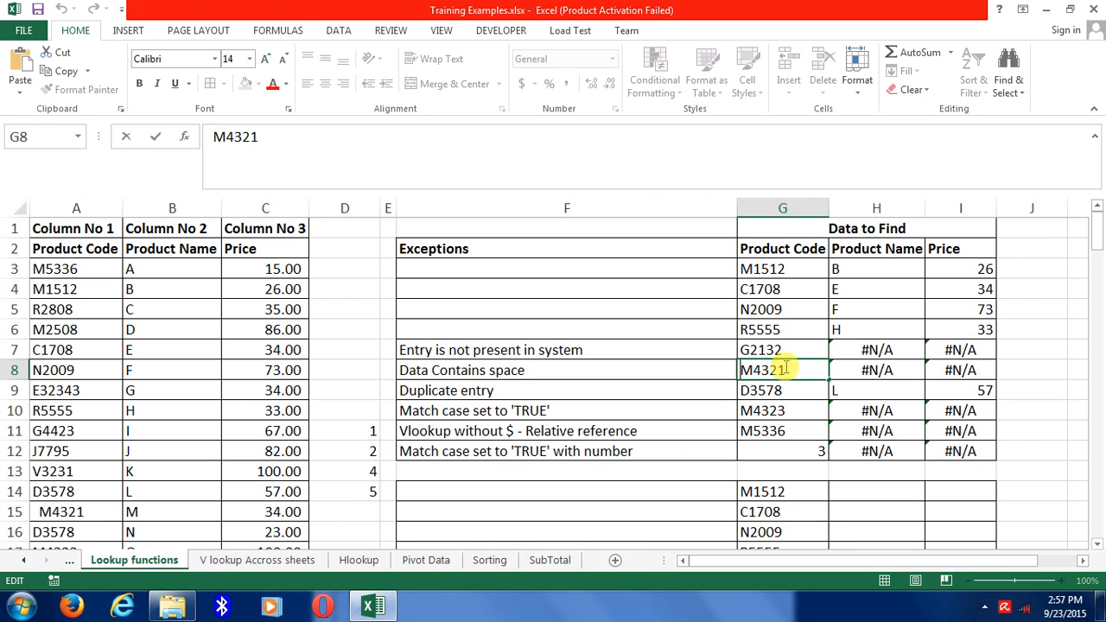
pyautogui.press('Home')
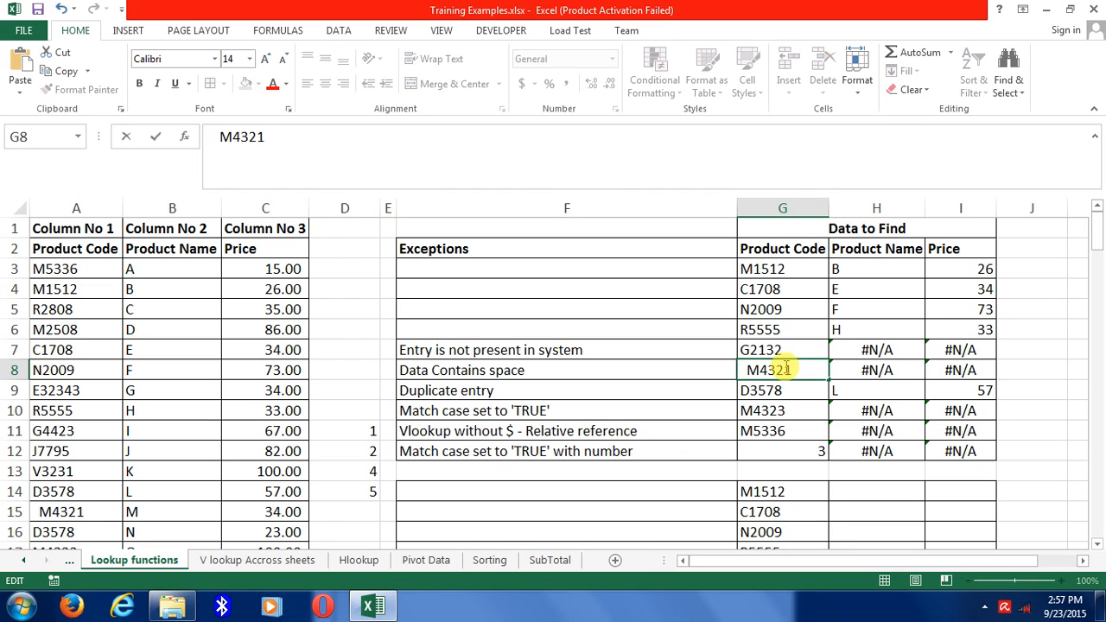
pyautogui.press('Return')
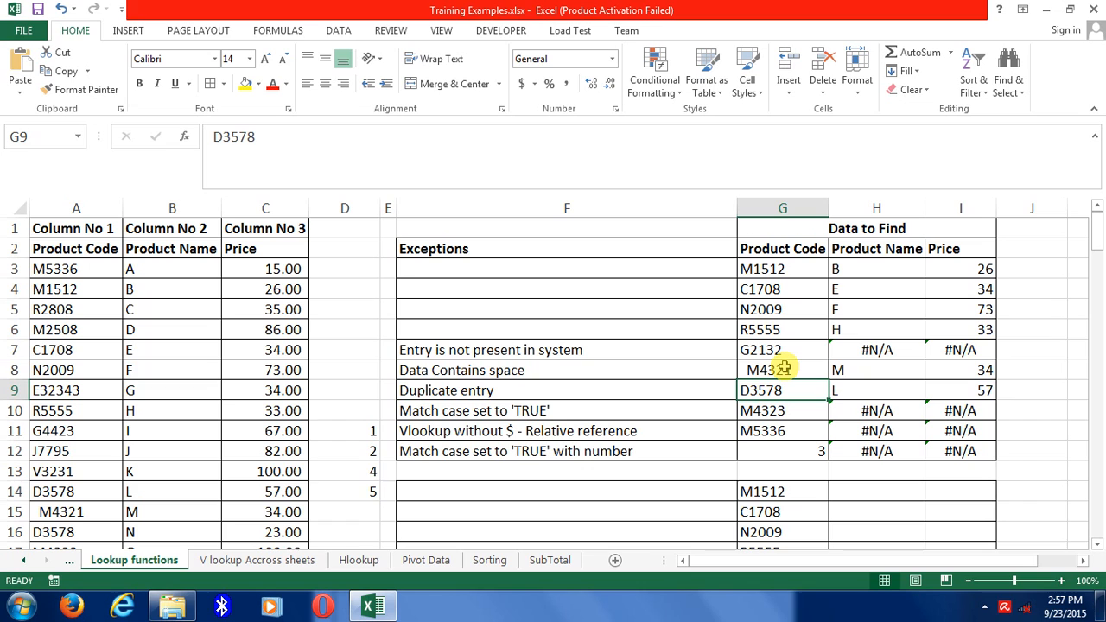
# Step: Compare the row 8 lookup code and results with the source code, name and price in row 15
pyautogui.click(179, 515)
pyautogui.hotkey('shift', 'Right')
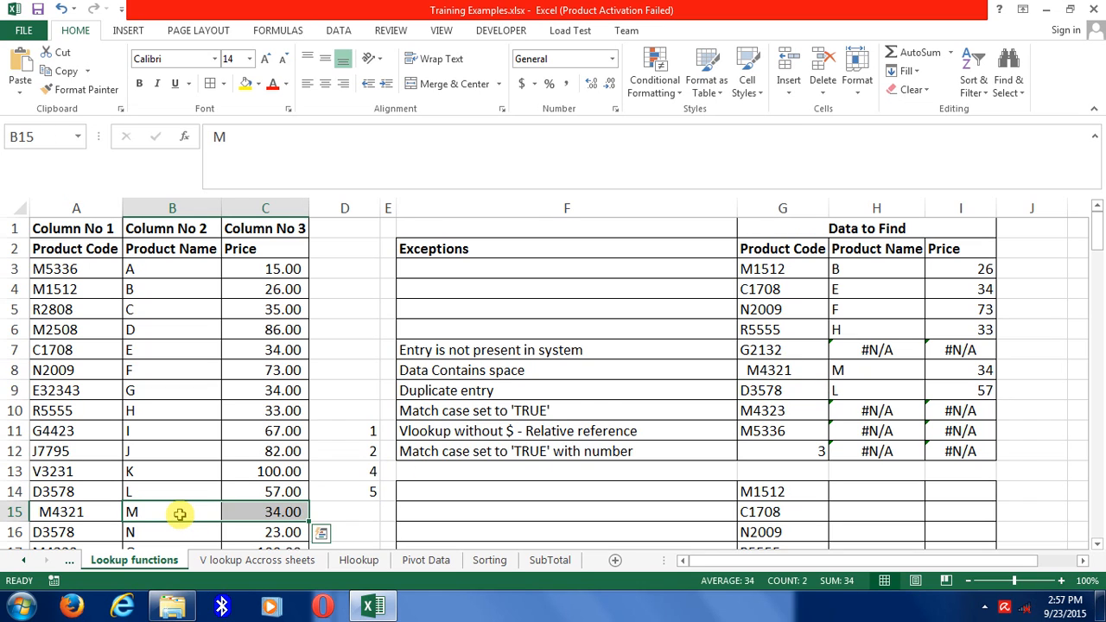
pyautogui.click(781, 370)
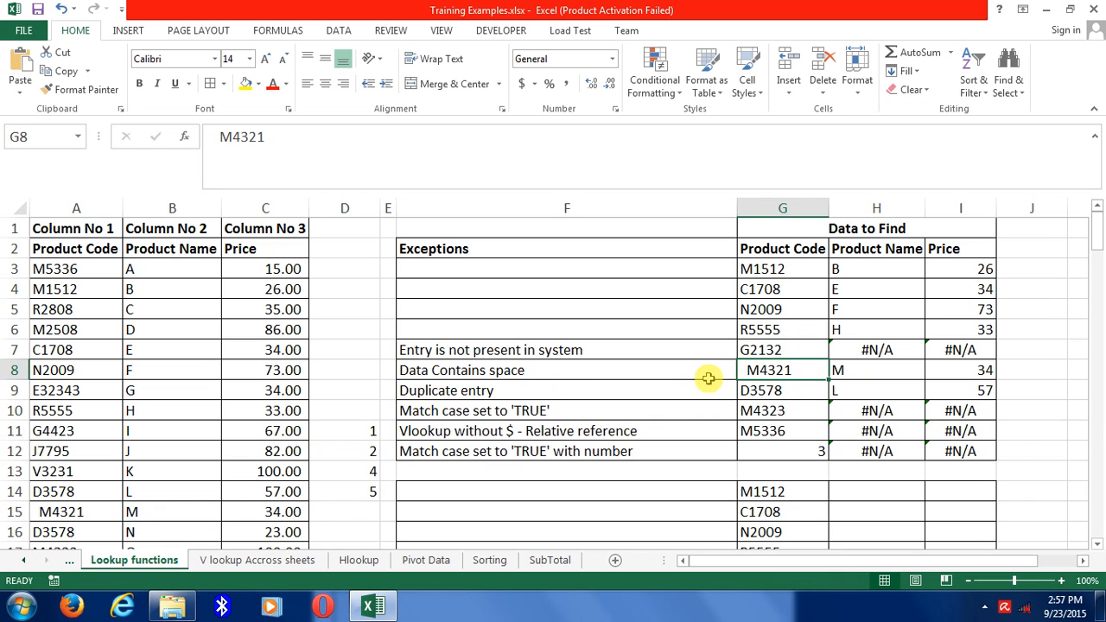
pyautogui.click(43, 512)
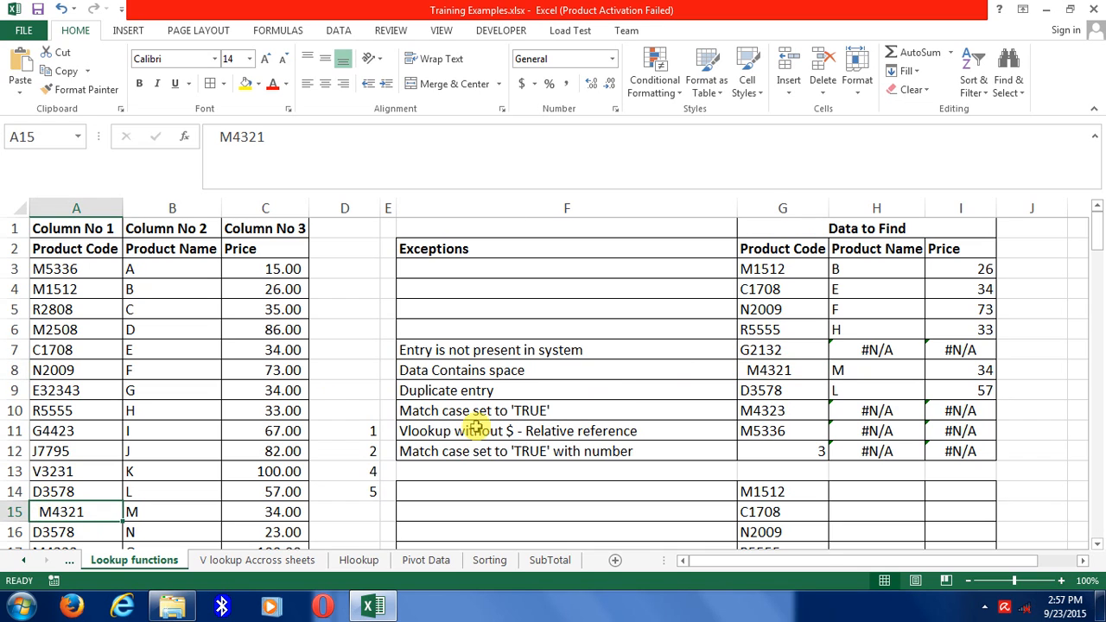
pyautogui.click(740, 367)
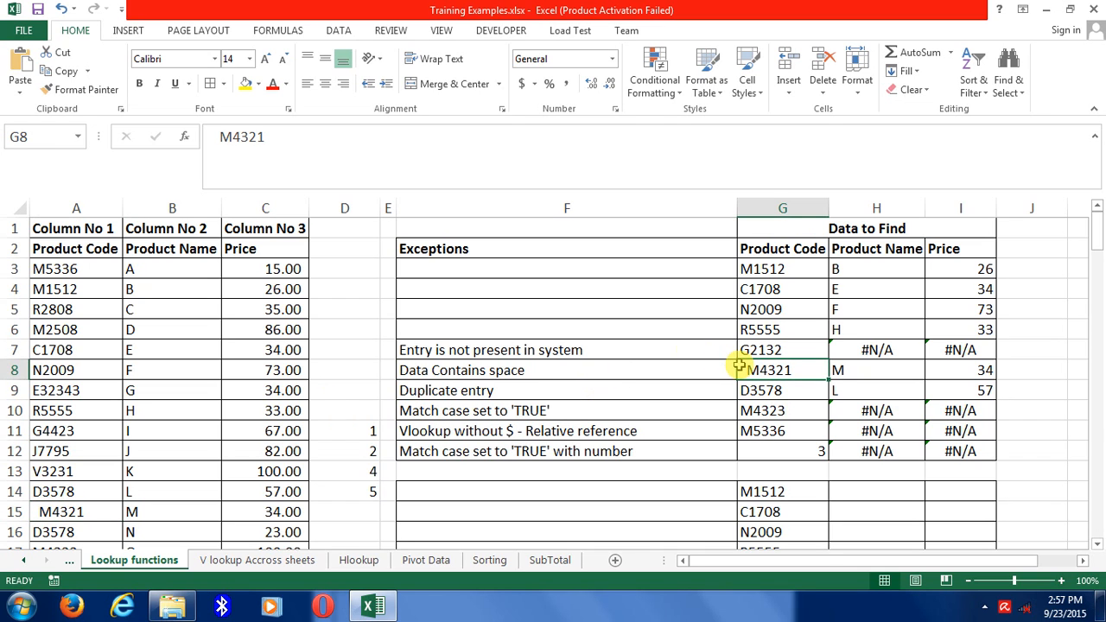
# Step: Examine the Duplicate entry case by locating both D3578 records in the source table and selecting rows 14 and 16 together
pyautogui.click(571, 389)
pyautogui.scroll(-1, 570, 389)
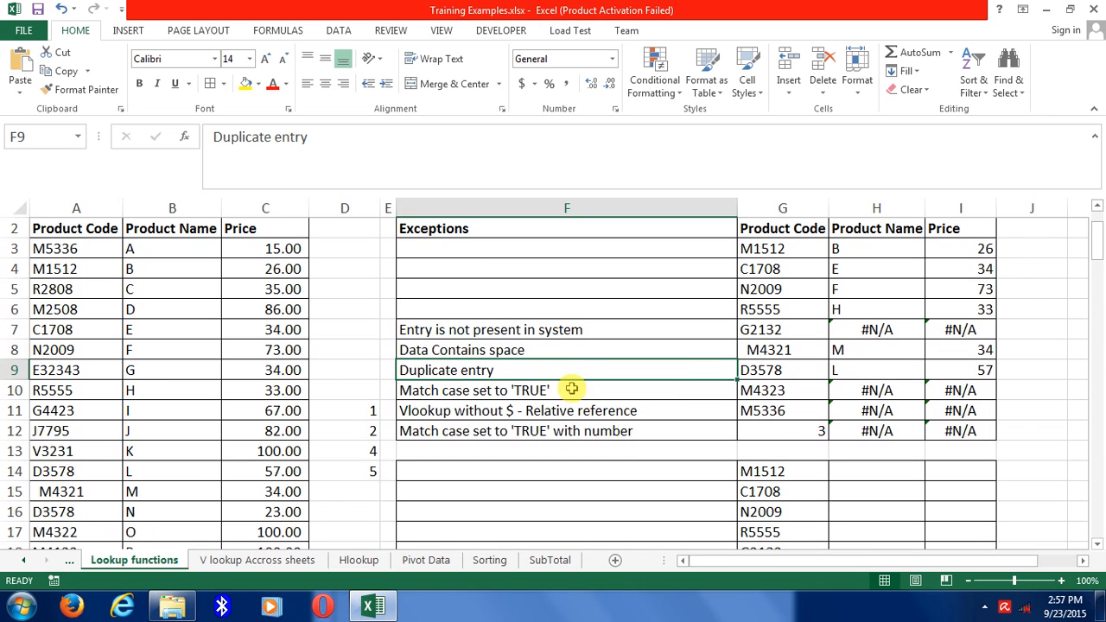
pyautogui.click(749, 370)
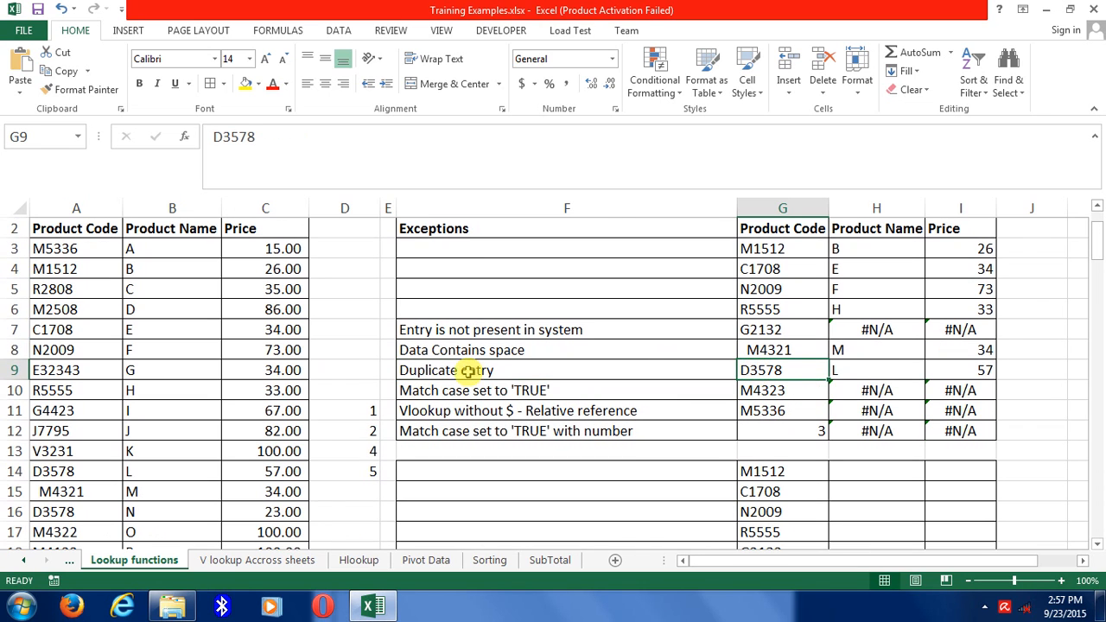
pyautogui.click(152, 512)
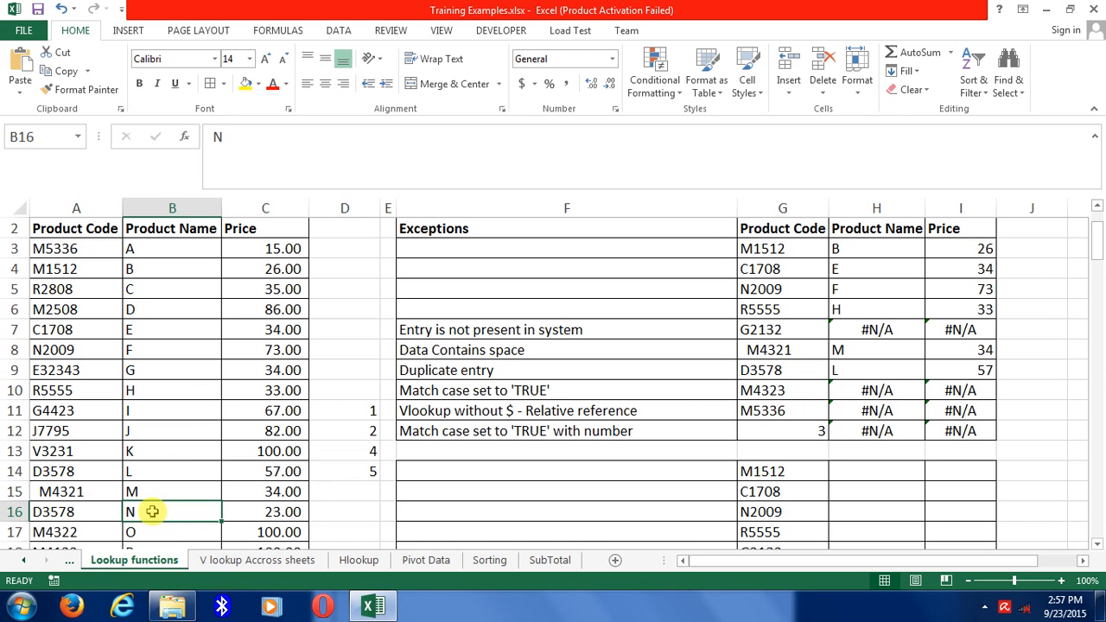
pyautogui.press('Down')
pyautogui.press('Down')
pyautogui.press('Down')
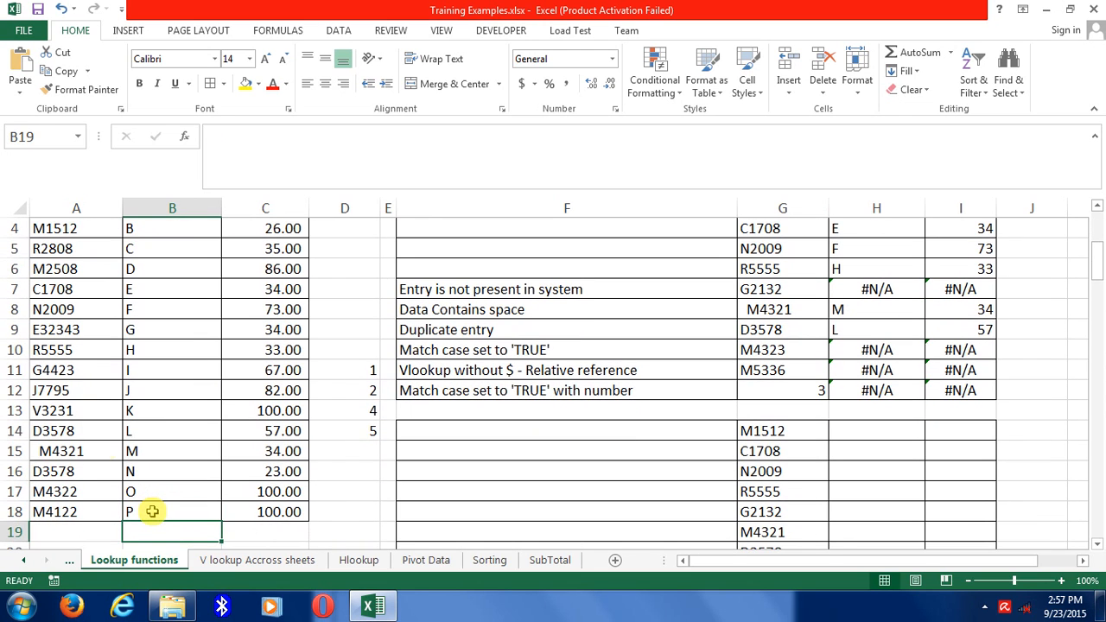
pyautogui.click(97, 433)
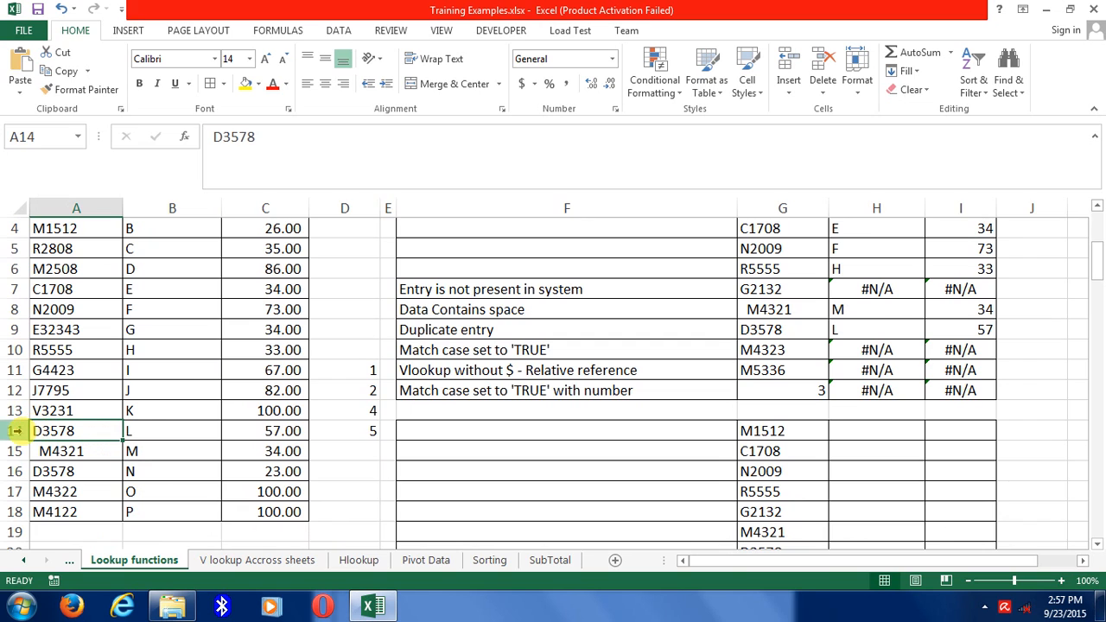
pyautogui.click(16, 430)
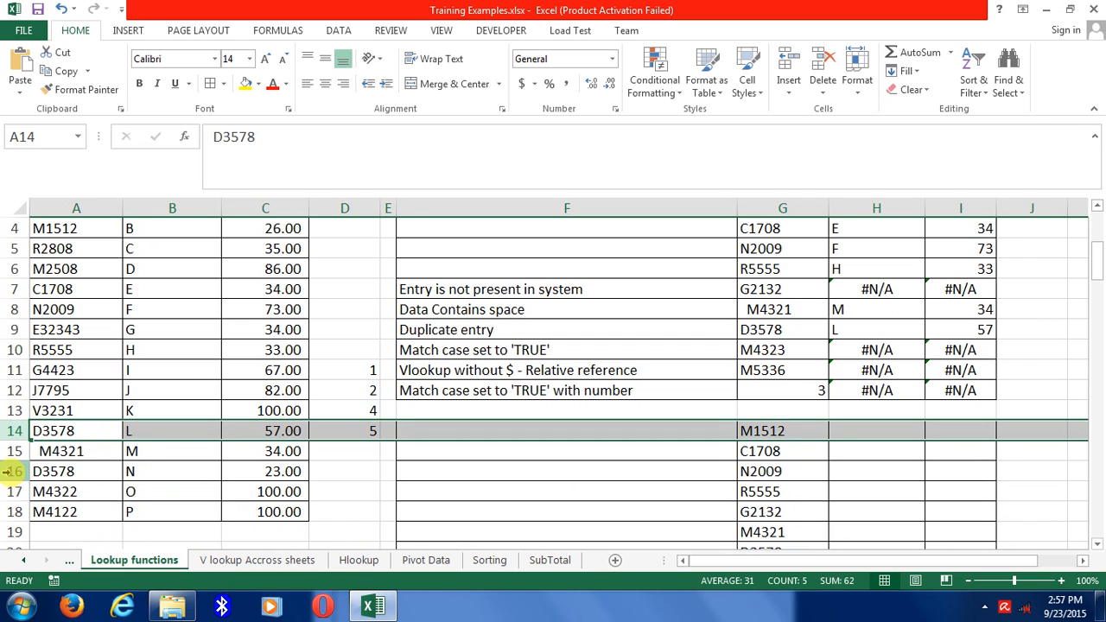
pyautogui.keyDown('ctrl'); pyautogui.click(11, 471); pyautogui.keyUp('ctrl')
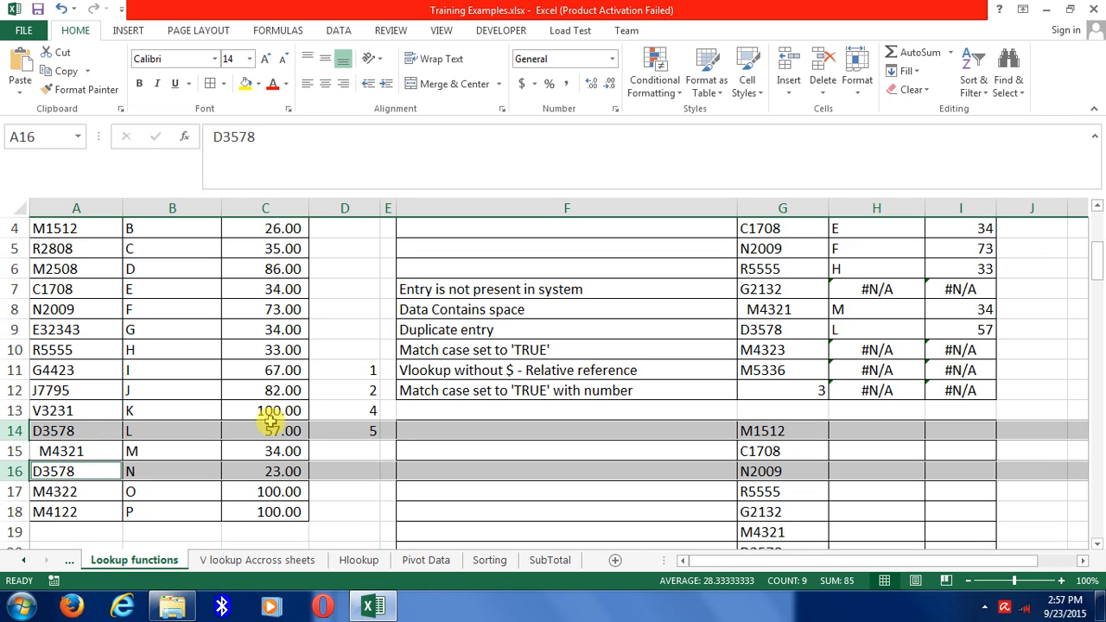
# Step: Compare the H9 and I9 lookup results with the first D3578 record, then reselect both duplicate rows, 14 and 16
pyautogui.click(156, 435)
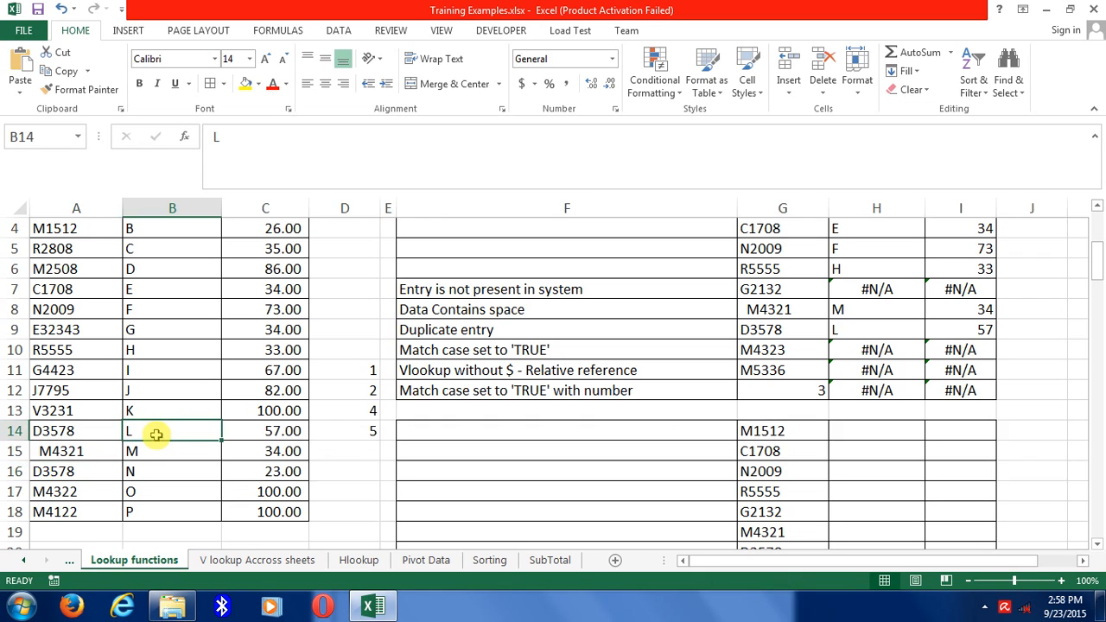
pyautogui.click(287, 433)
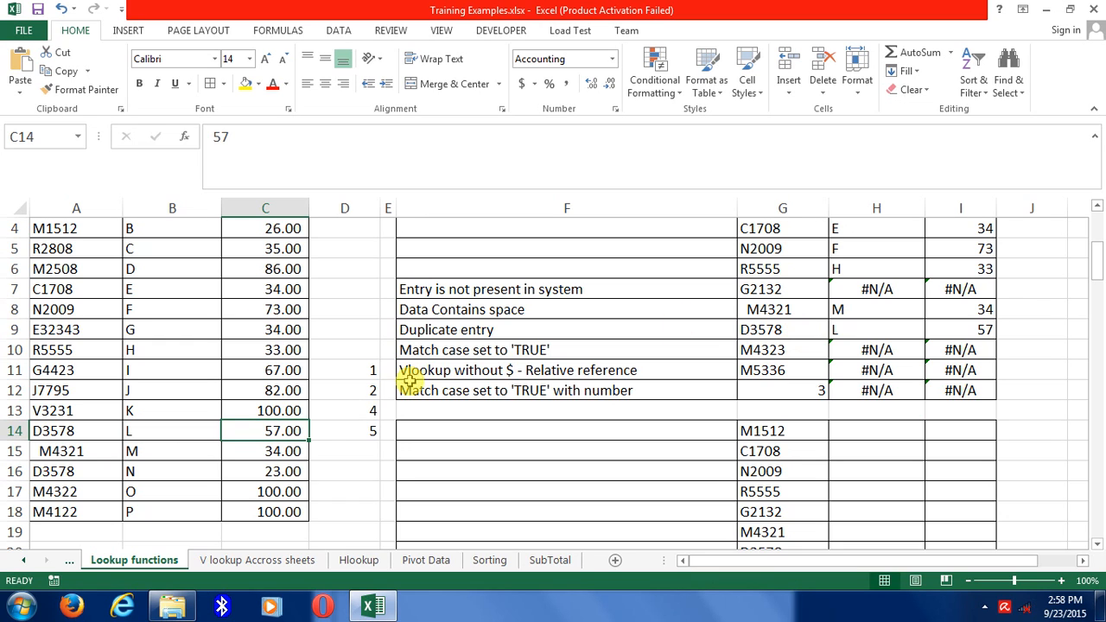
pyautogui.click(883, 321)
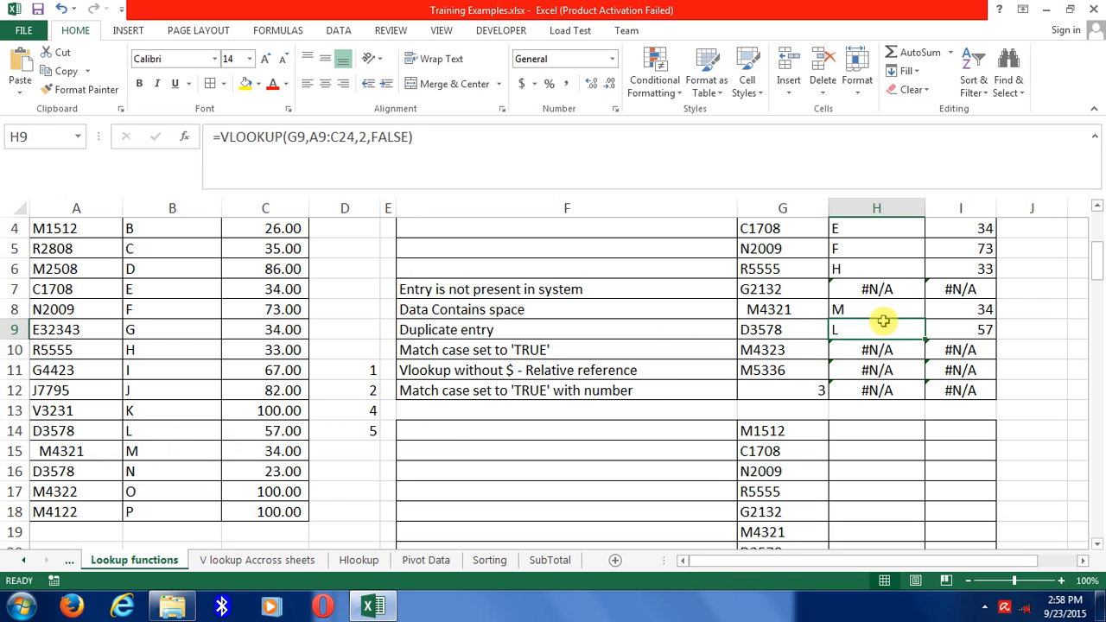
pyautogui.click(934, 327)
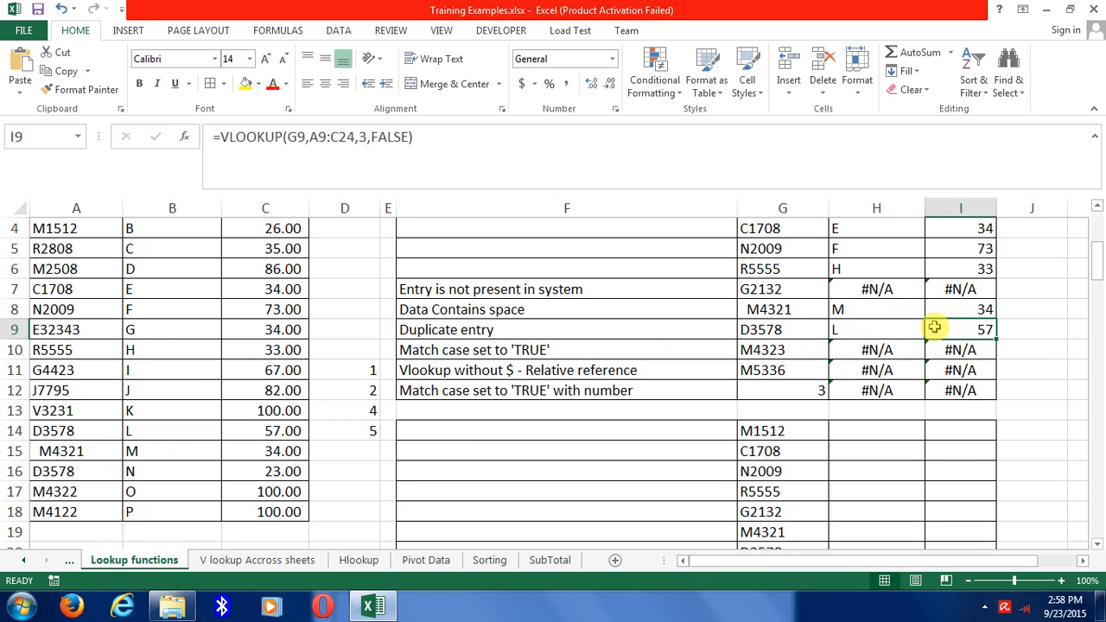
pyautogui.click(125, 430)
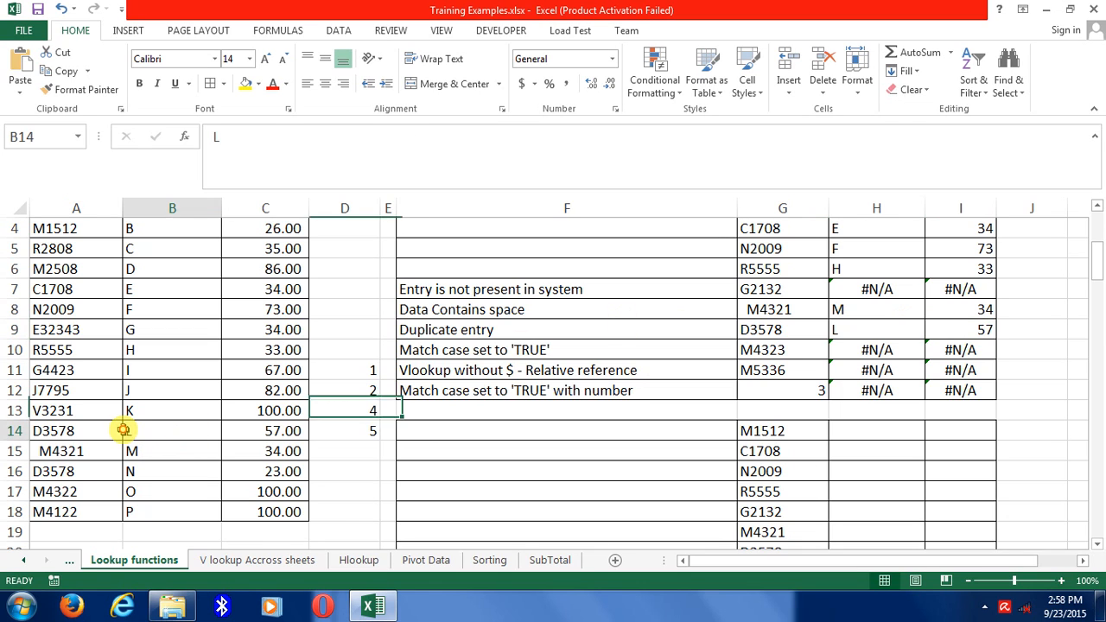
pyautogui.click(15, 432)
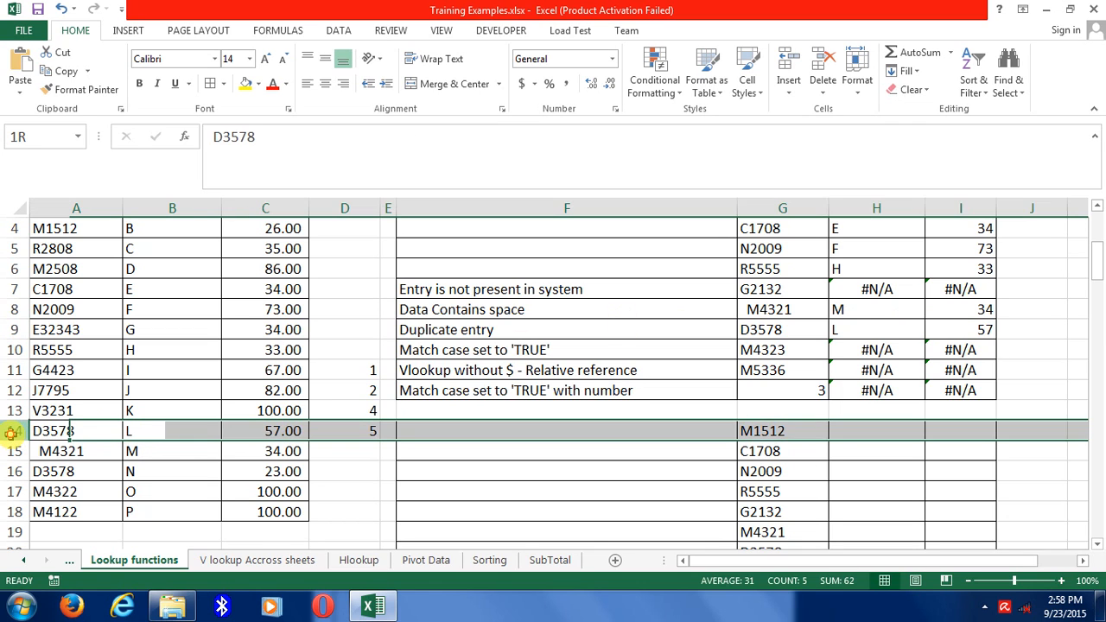
pyautogui.keyDown('ctrl'); pyautogui.click(15, 471); pyautogui.keyUp('ctrl')
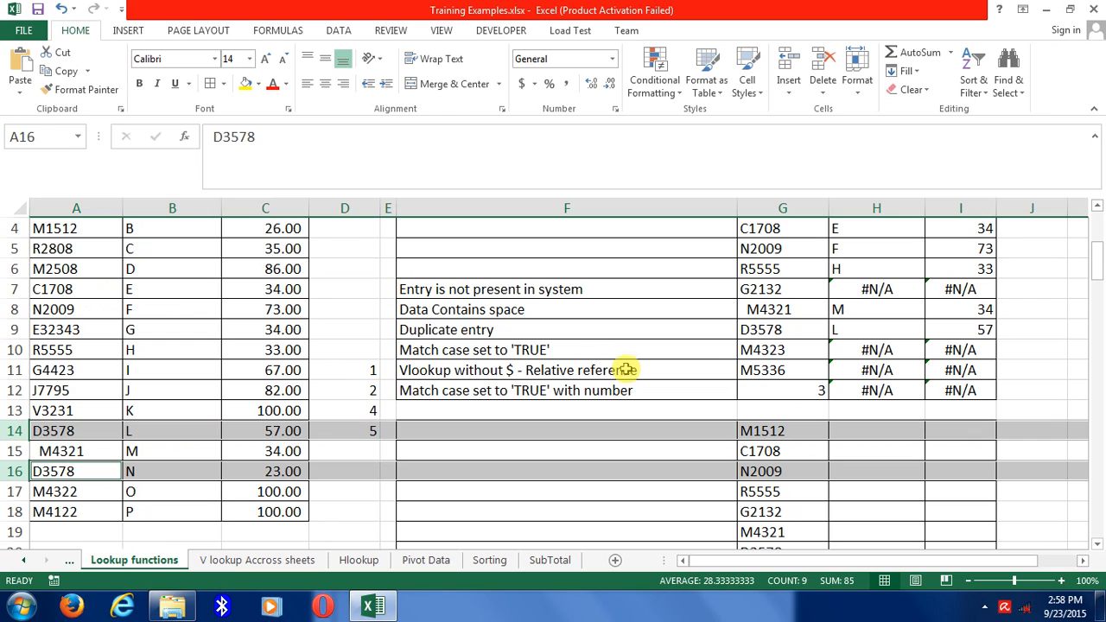
# Step: Copy the product code M4323 from G10 and search column A for it, closing the search when done
pyautogui.click(750, 349)
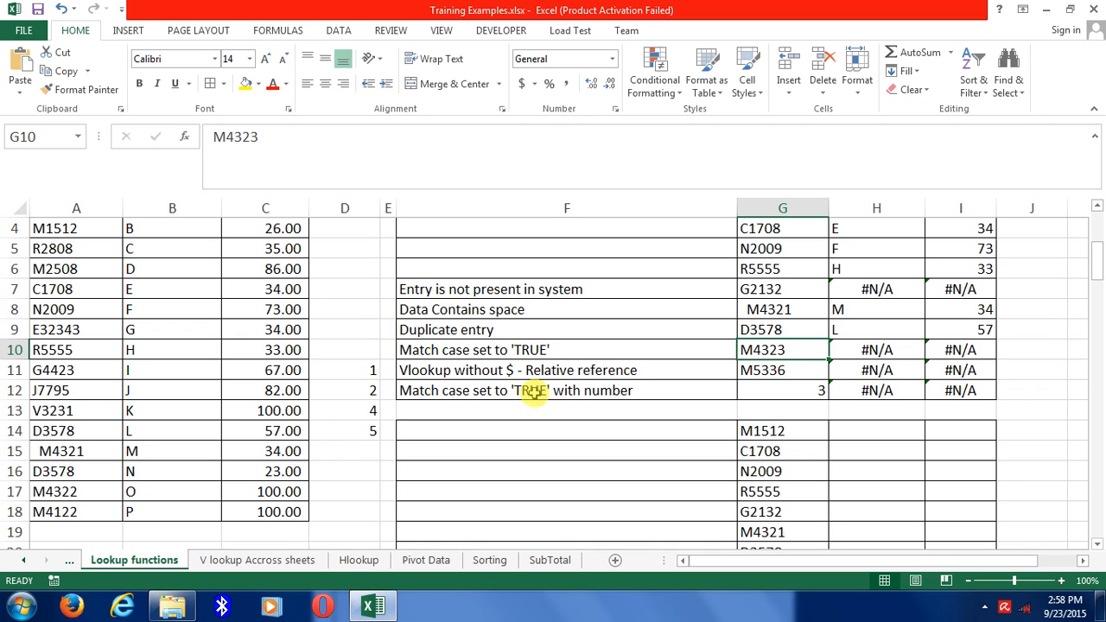
pyautogui.click(101, 487)
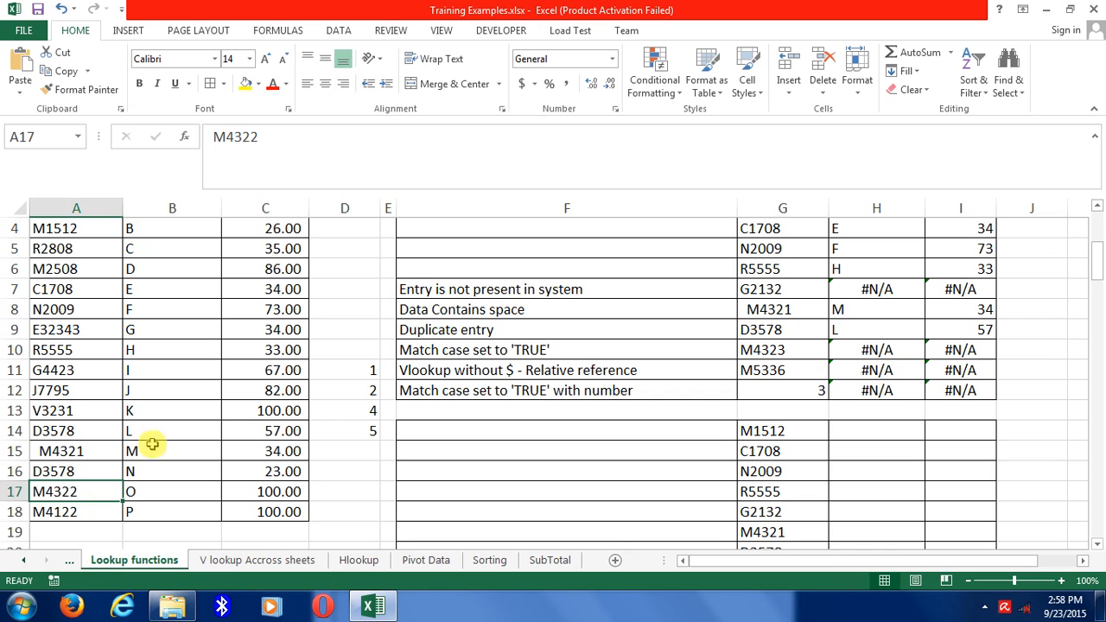
pyautogui.doubleClick(804, 340)
pyautogui.doubleClick(801, 348)
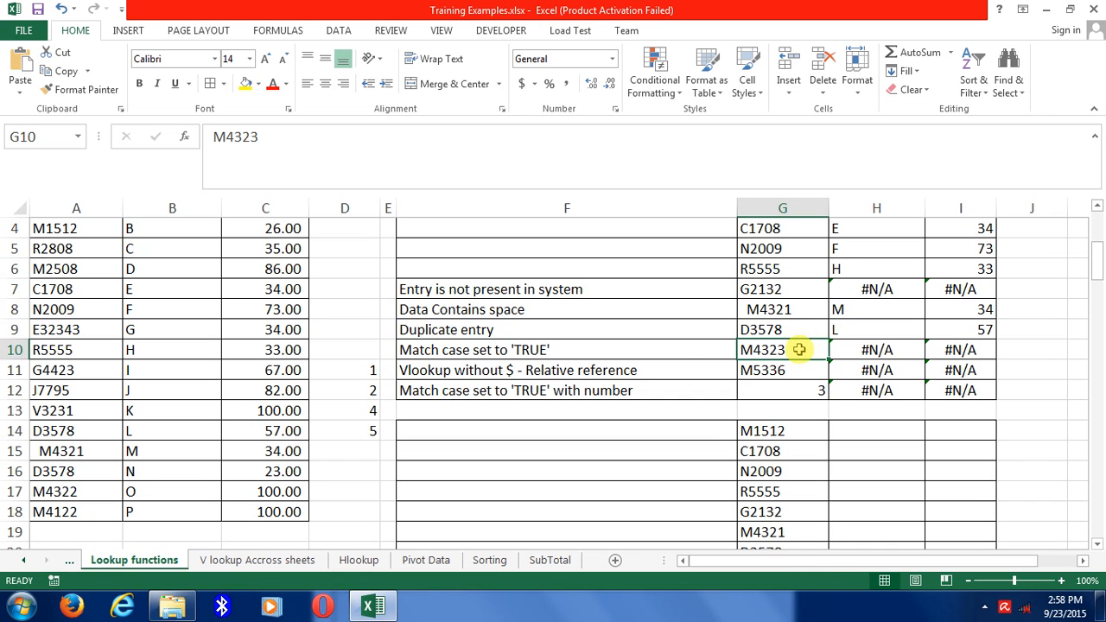
pyautogui.doubleClick(801, 350)
pyautogui.hotkey('ctrl', 'c')
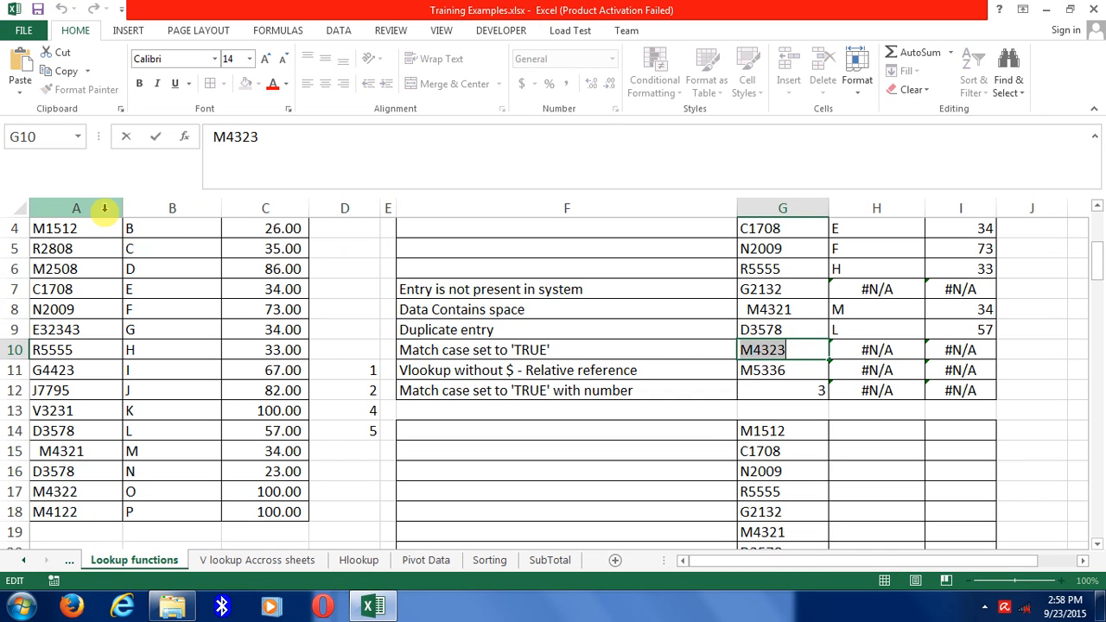
pyautogui.click(90, 207)
pyautogui.hotkey('ctrl', 'f')
pyautogui.hotkey('ctrl', 'v')
pyautogui.press('Return')
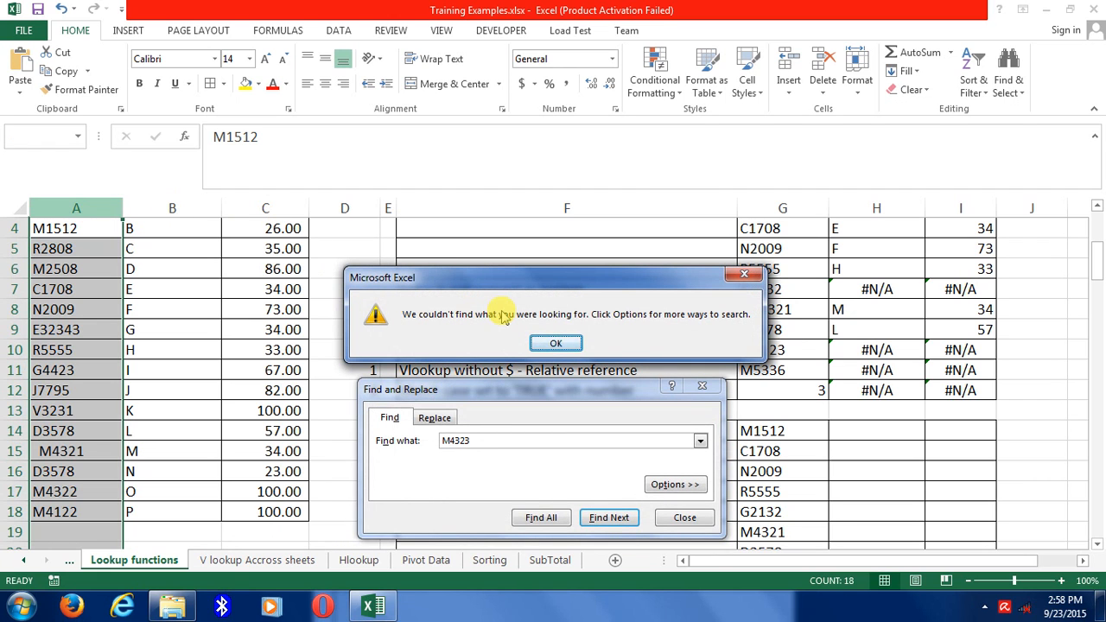
pyautogui.click(556, 343)
pyautogui.press('Escape')
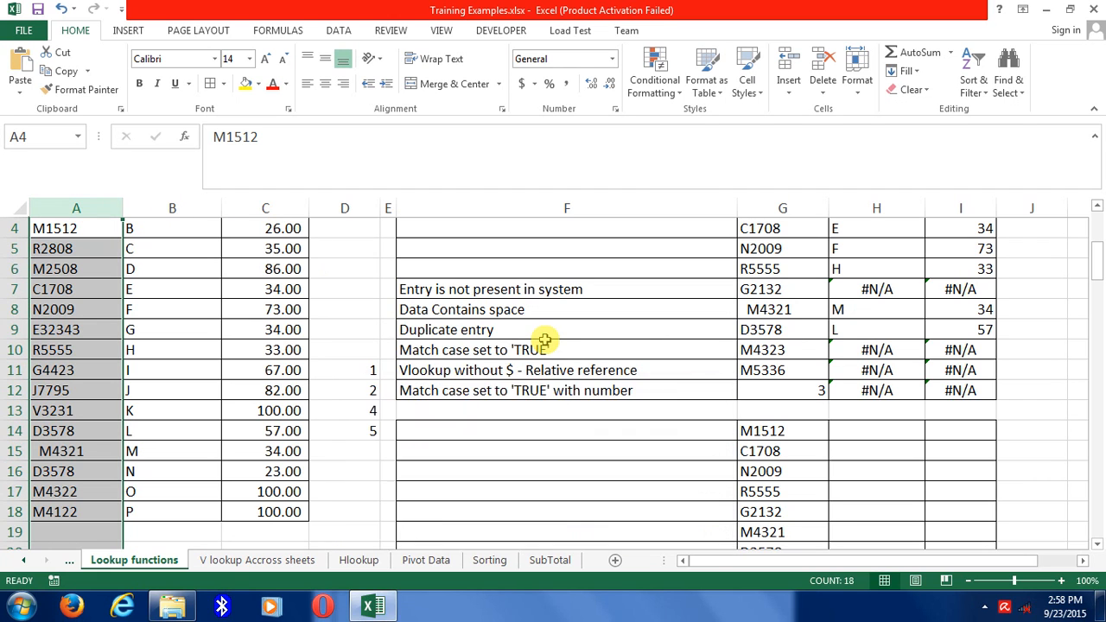
# Step: Set the range_lookup argument of the Product Name VLOOKUP in H10 to TRUE
pyautogui.click(835, 355)
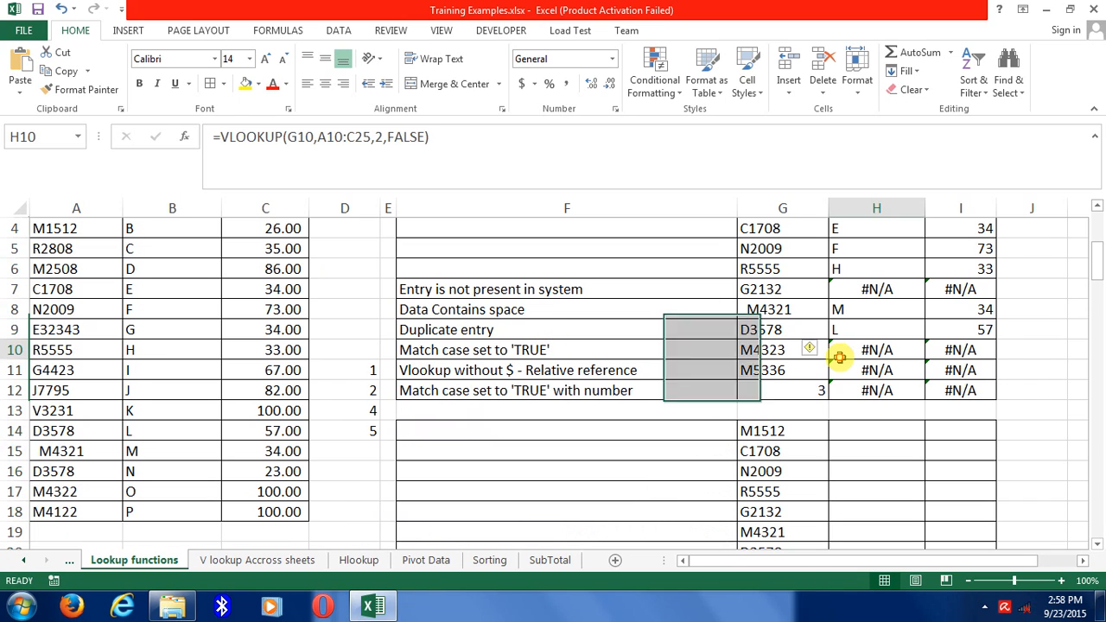
pyautogui.click(425, 134)
pyautogui.press('BackSpace')
pyautogui.press('BackSpace')
pyautogui.press('BackSpace')
pyautogui.press('BackSpace')
pyautogui.press('BackSpace')
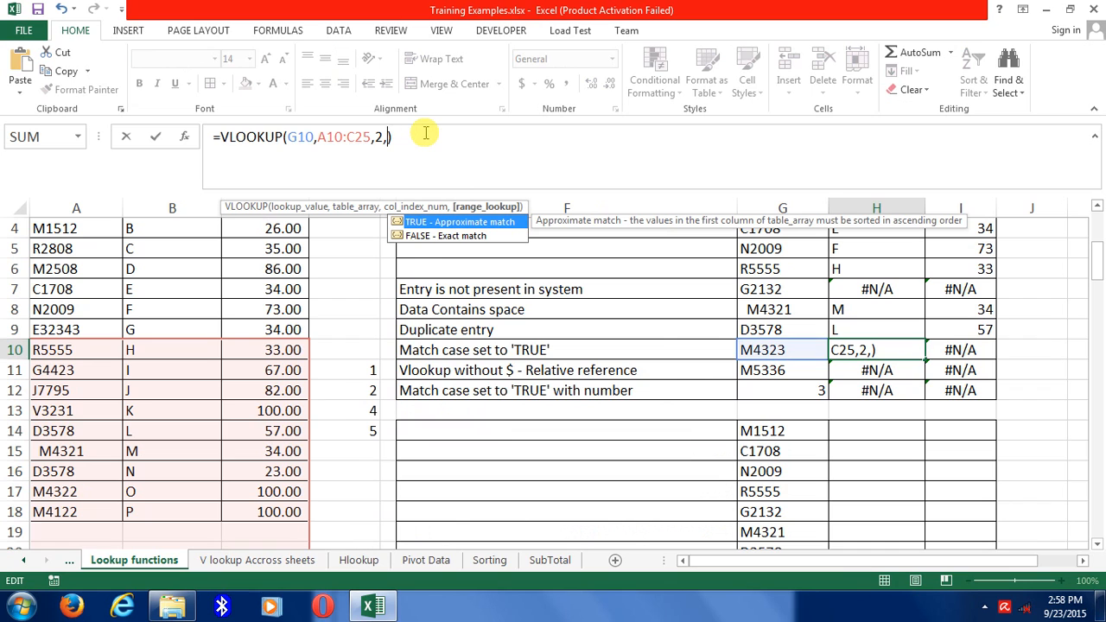
pyautogui.press('Tab')
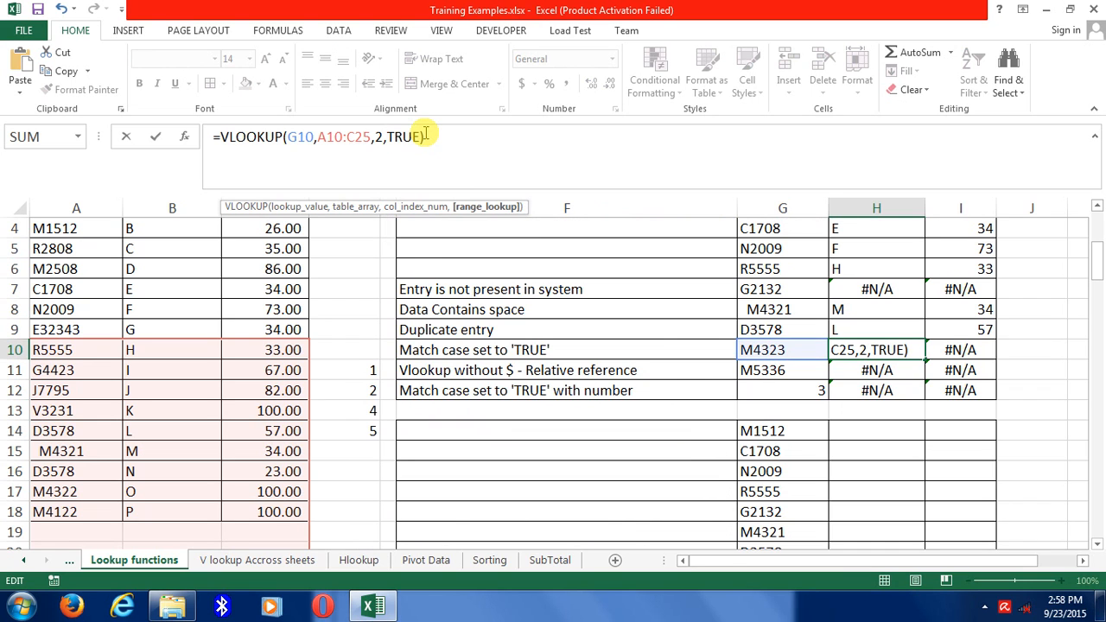
pyautogui.press('Return')
# Step: Set the range_lookup argument of the Price VLOOKUP in I10 to TRUE
pyautogui.press('Up')
pyautogui.press('Right')
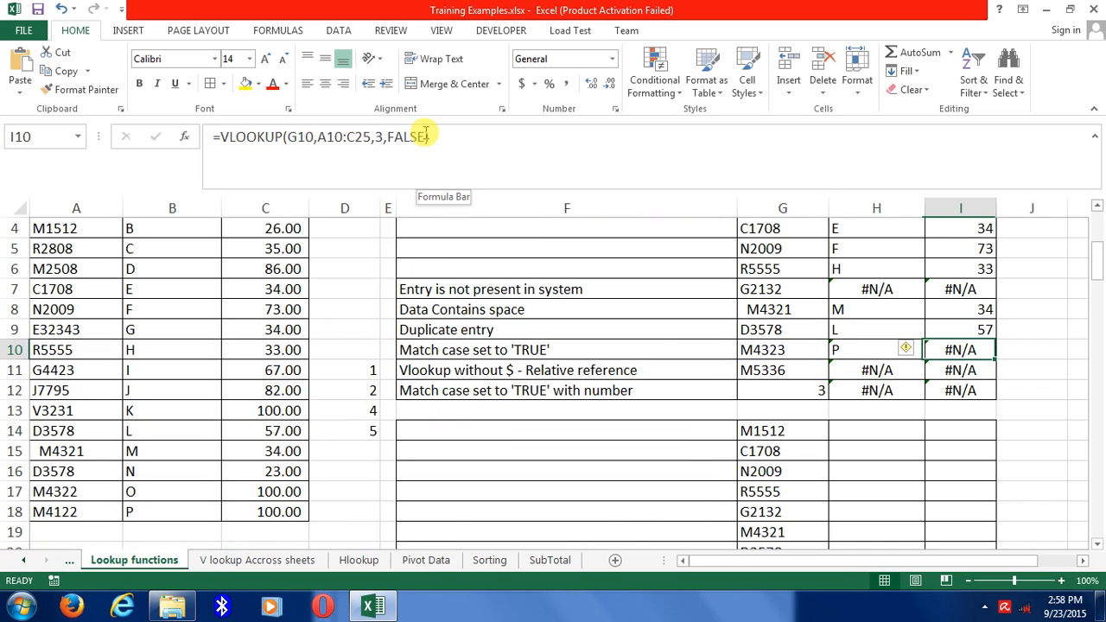
pyautogui.press('F2')
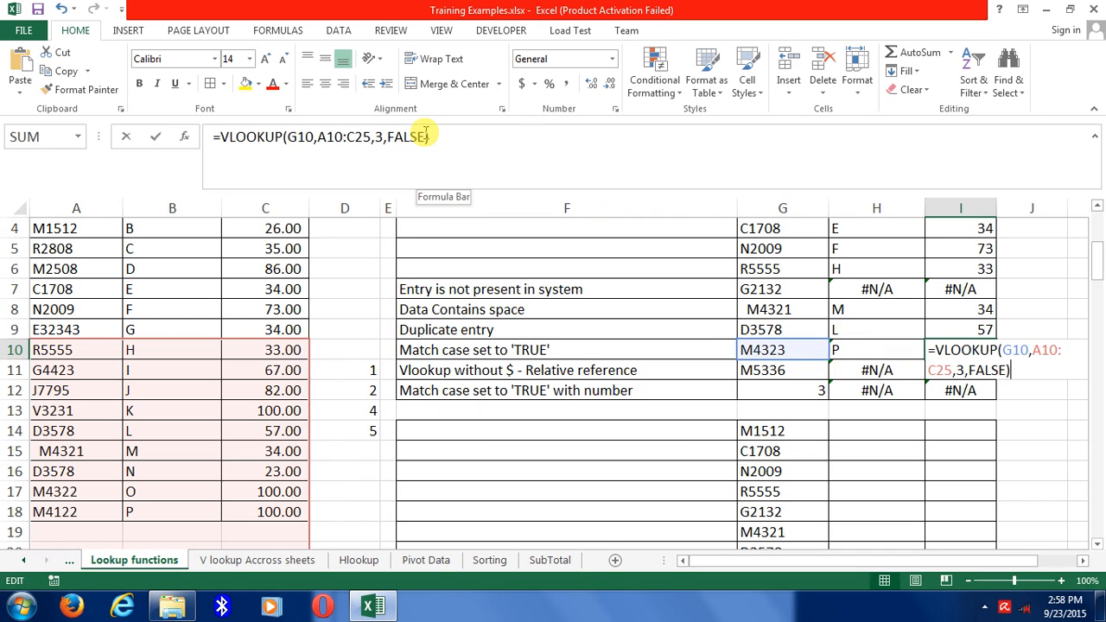
pyautogui.press('BackSpace')
pyautogui.press('BackSpace')
pyautogui.press('BackSpace')
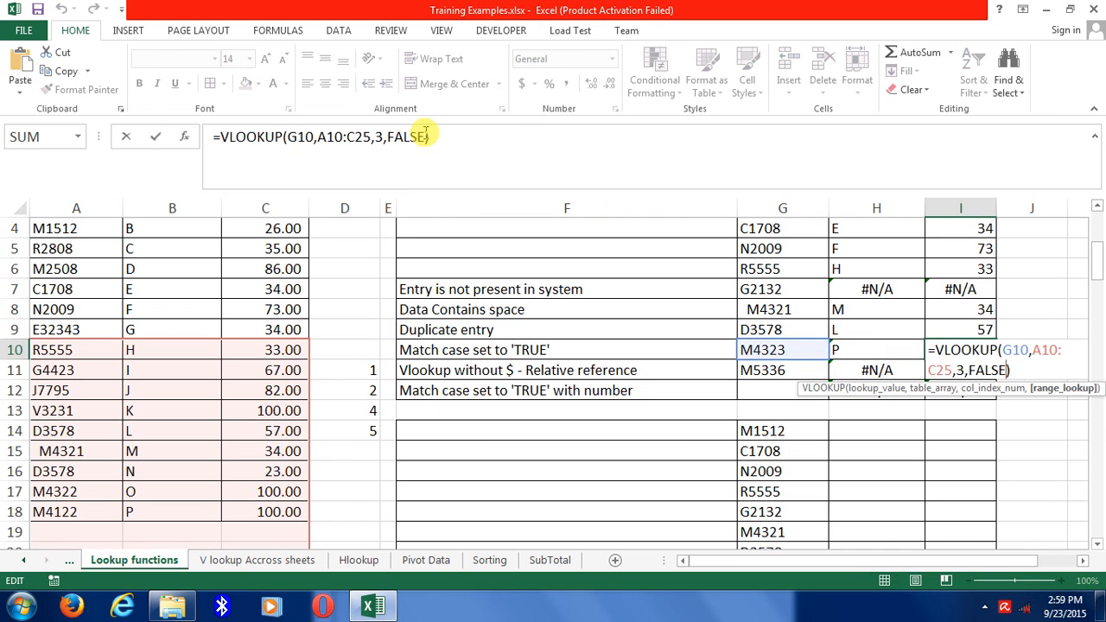
pyautogui.press('Down')
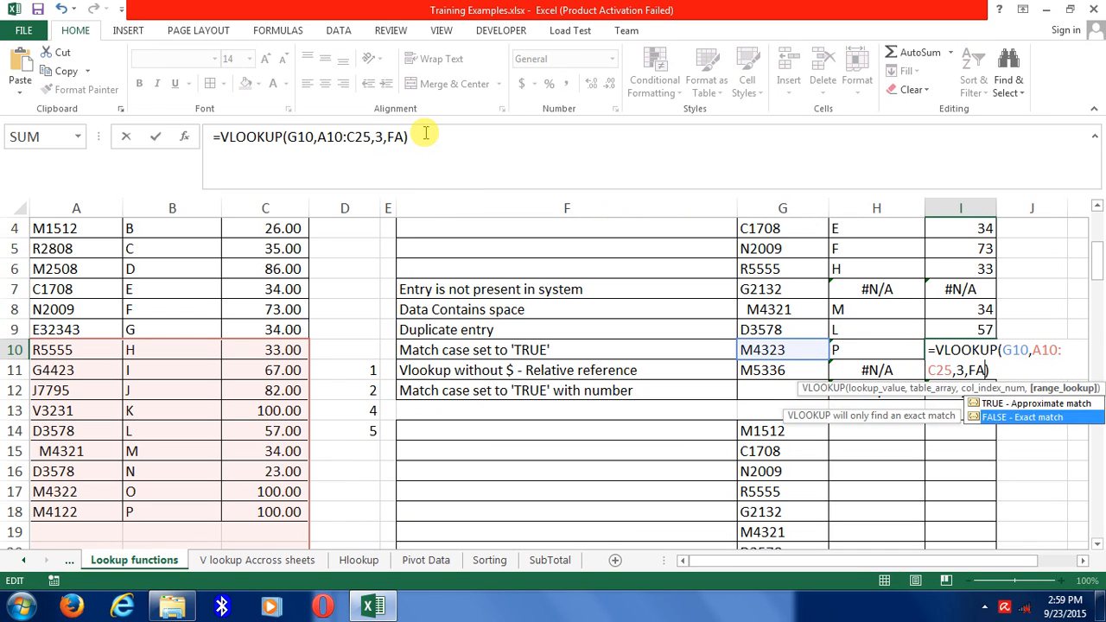
pyautogui.press('Up')
pyautogui.press('Tab')
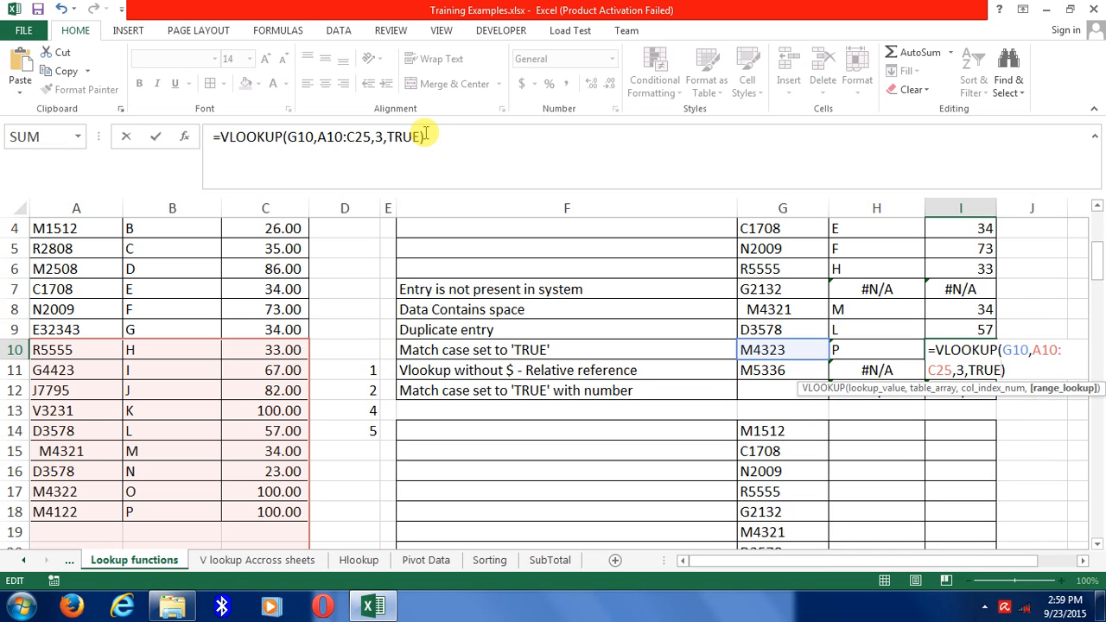
pyautogui.press('Return')
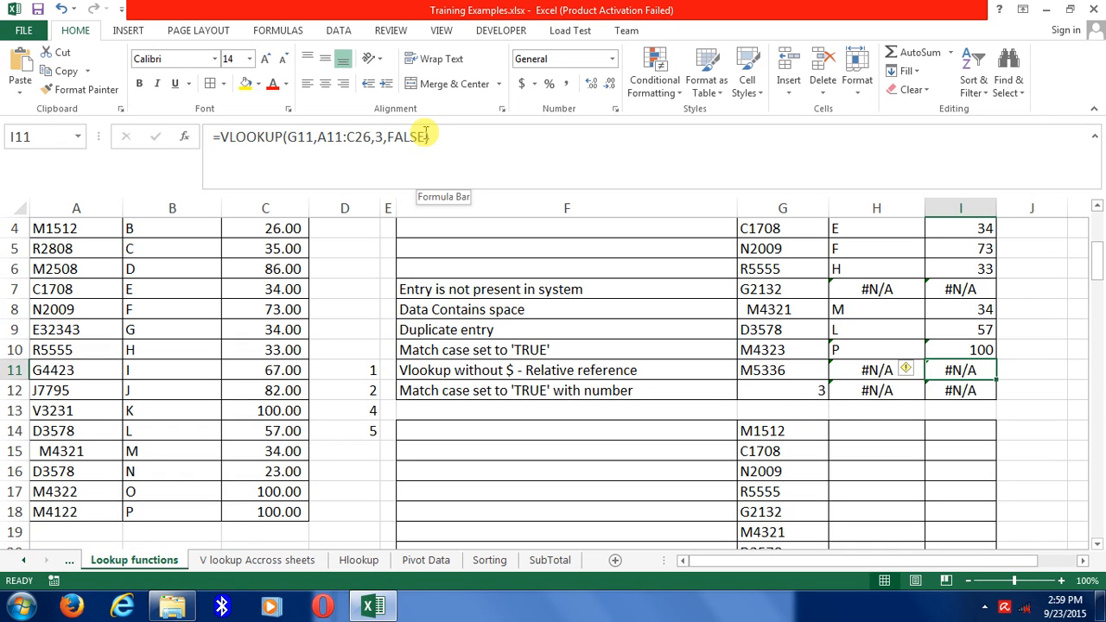
# Step: Compare the H10 lookup for M4323 with the source records M4322 and M4122, selecting the whole M4122 record A18:C18
pyautogui.press('Up')
pyautogui.press('Left')
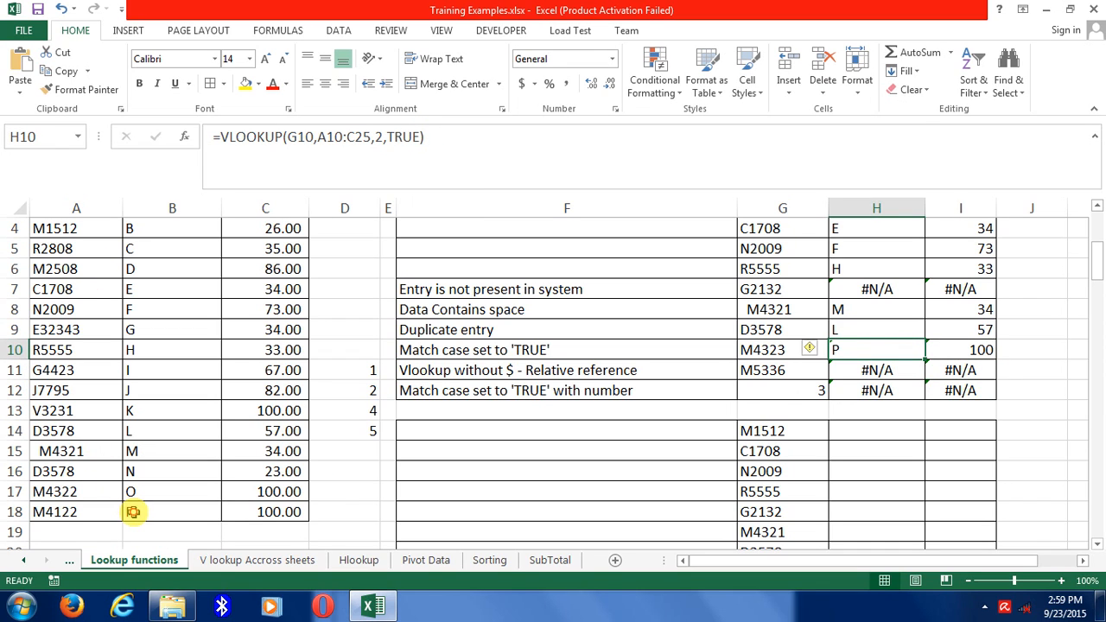
pyautogui.click(133, 512)
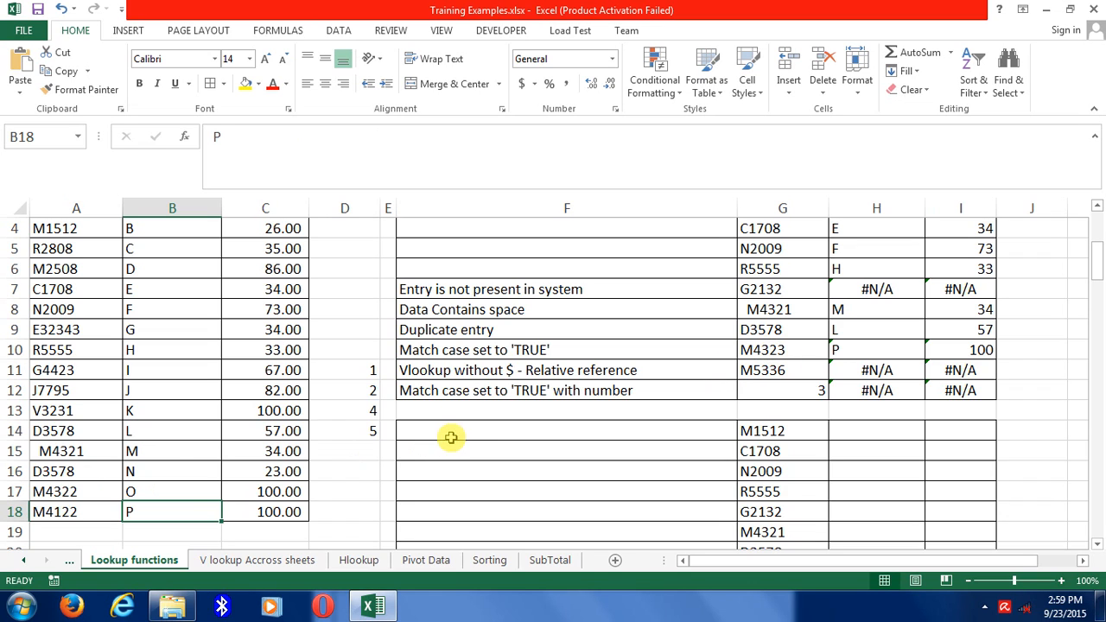
pyautogui.click(90, 492)
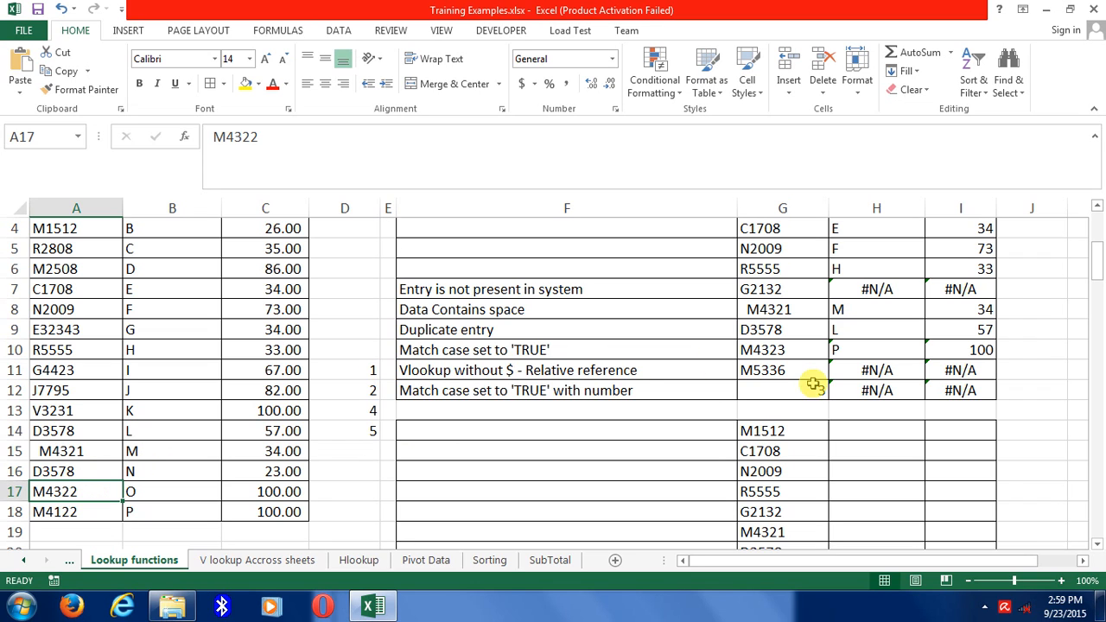
pyautogui.click(801, 355)
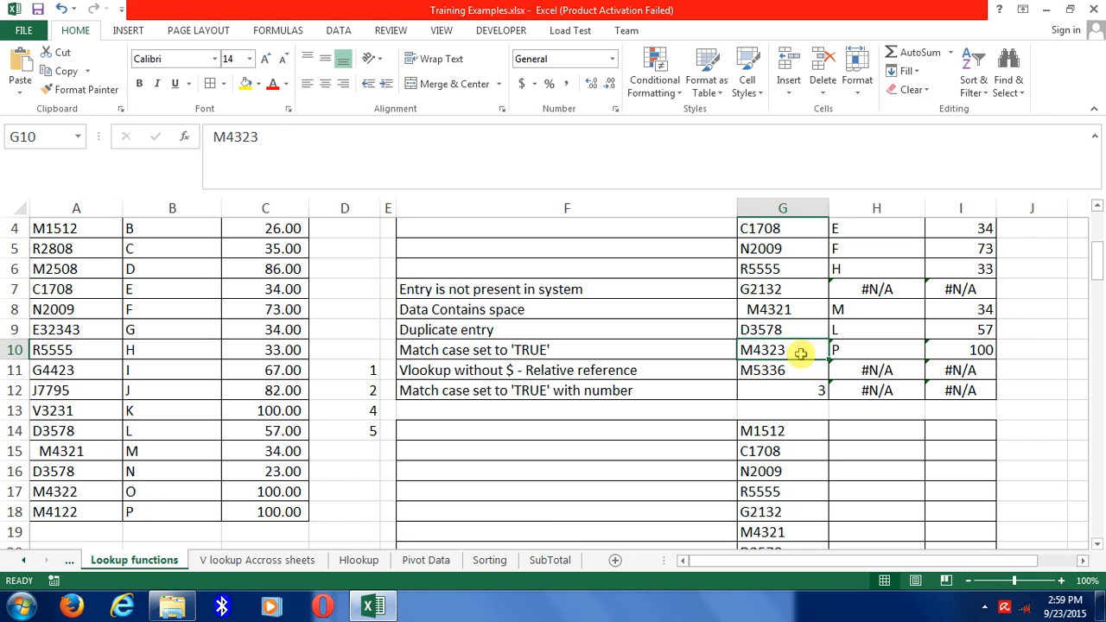
pyautogui.click(837, 355)
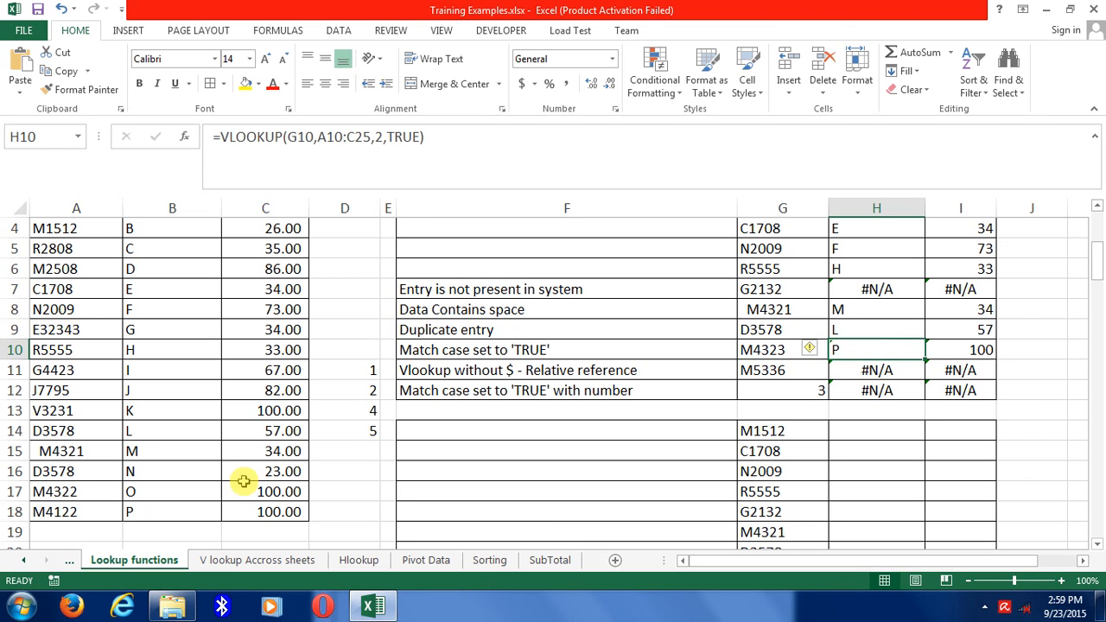
pyautogui.click(78, 512)
pyautogui.hotkey('shift', 'Right')
pyautogui.hotkey('shift', 'Right')
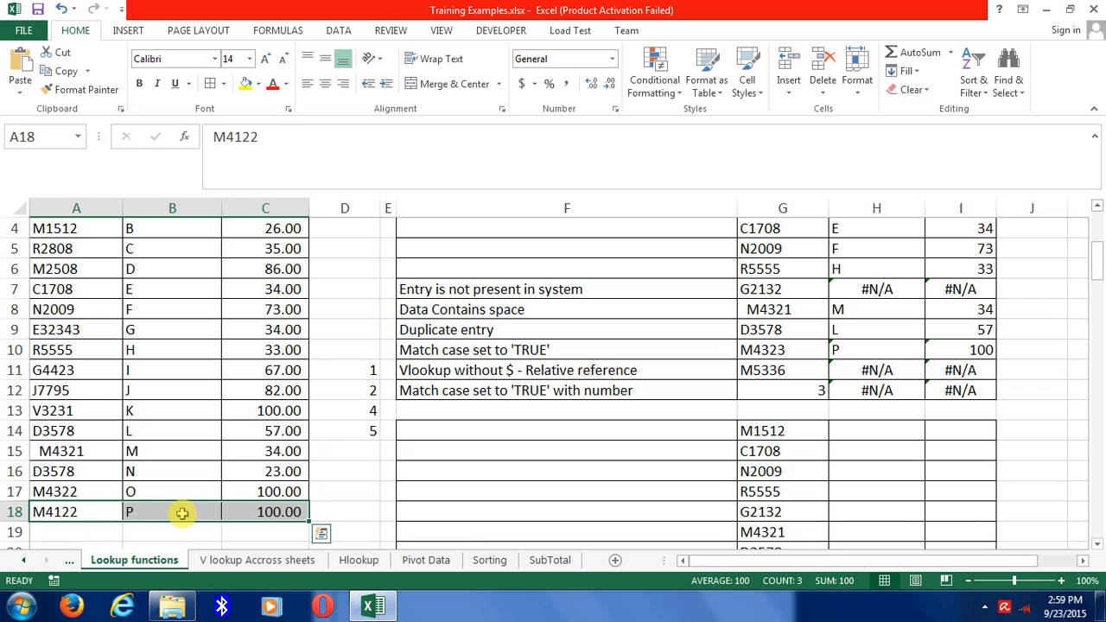
# Step: Clear the existing VLOOKUP formula from H12 in the "Match case set to 'TRUE' with number" row
pyautogui.click(845, 390)
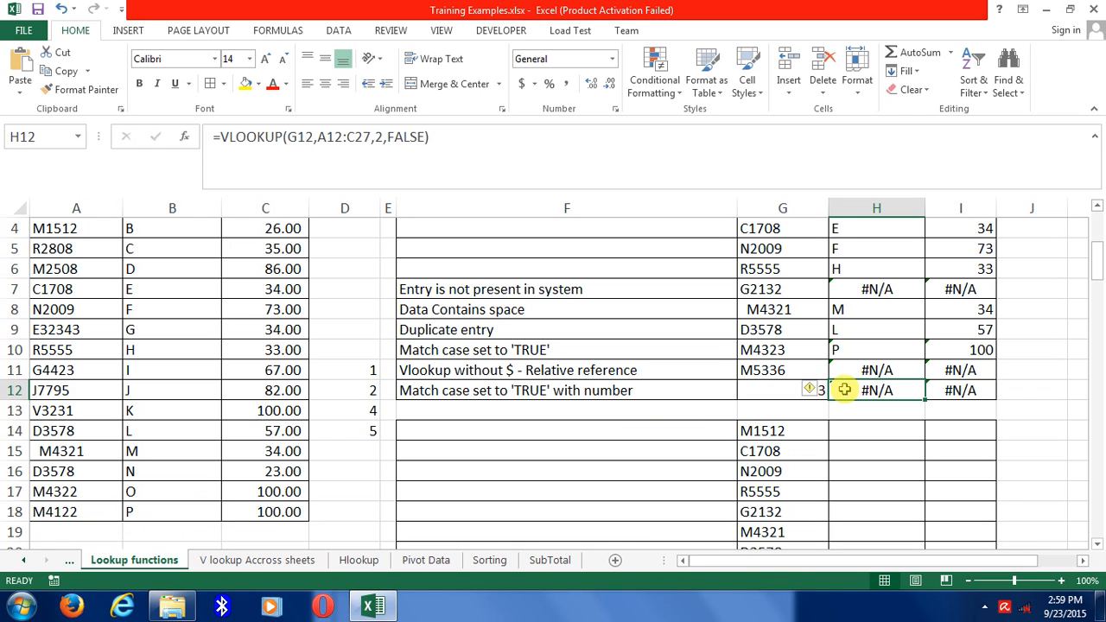
pyautogui.doubleClick(845, 390)
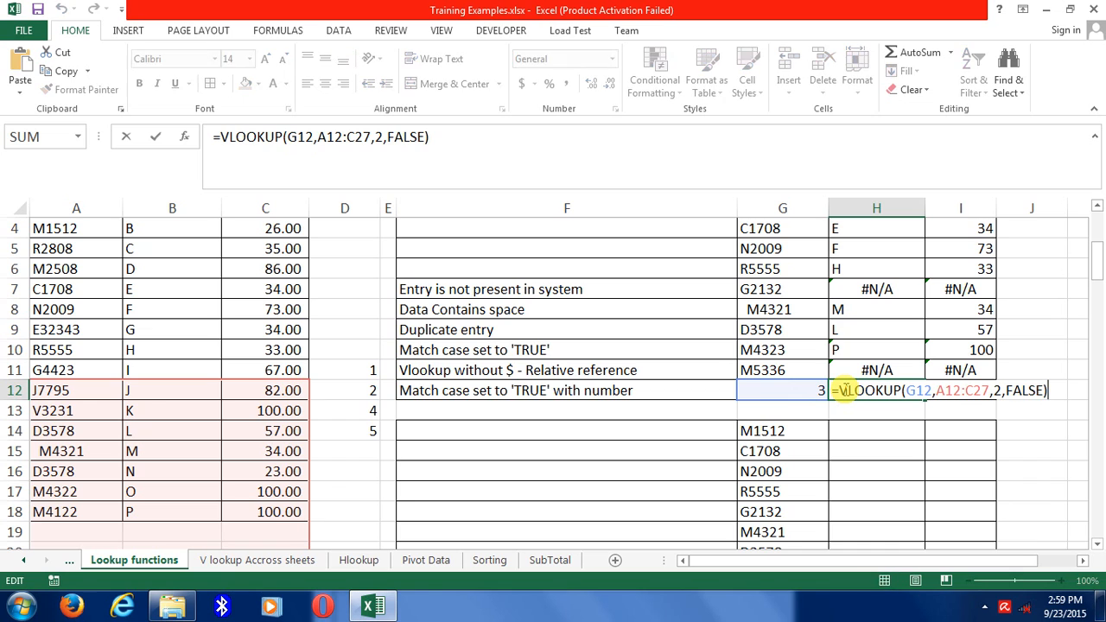
pyautogui.hotkey('shift', 'Home')
pyautogui.press('BackSpace')
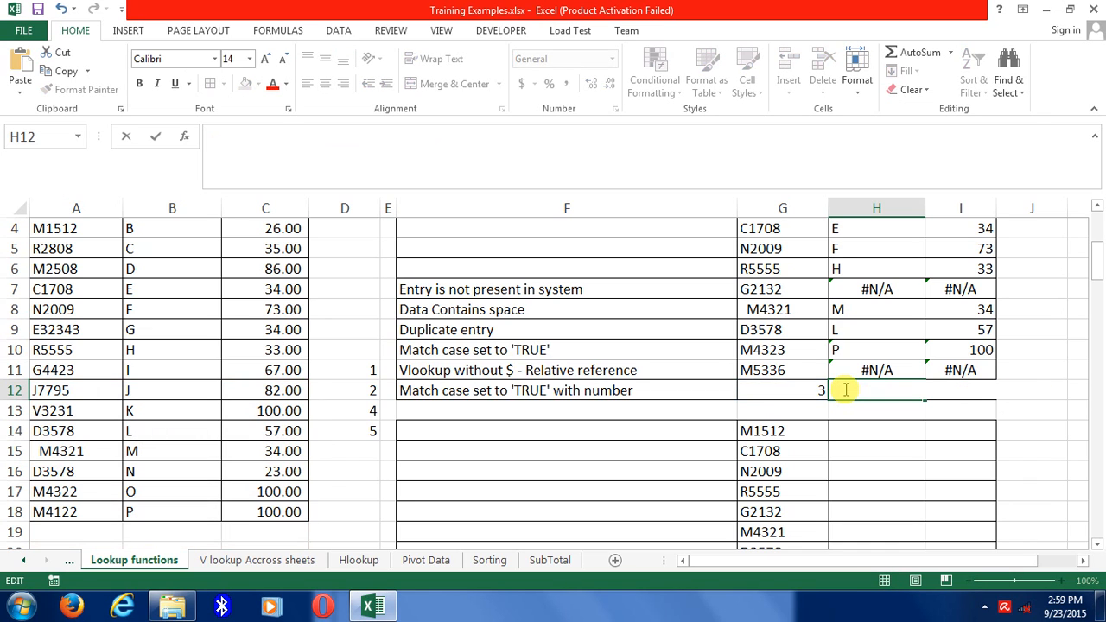
pyautogui.write('=va')
pyautogui.press('Tab')
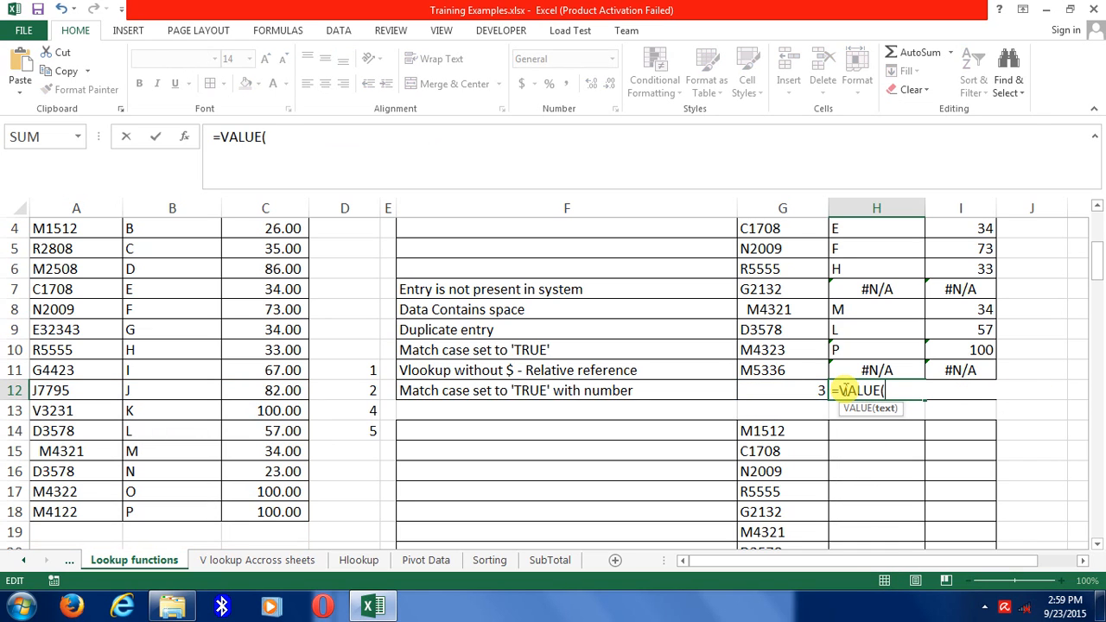
pyautogui.press('BackSpace')
pyautogui.press('BackSpace')
pyautogui.press('BackSpace')
pyautogui.press('BackSpace')
pyautogui.press('BackSpace')
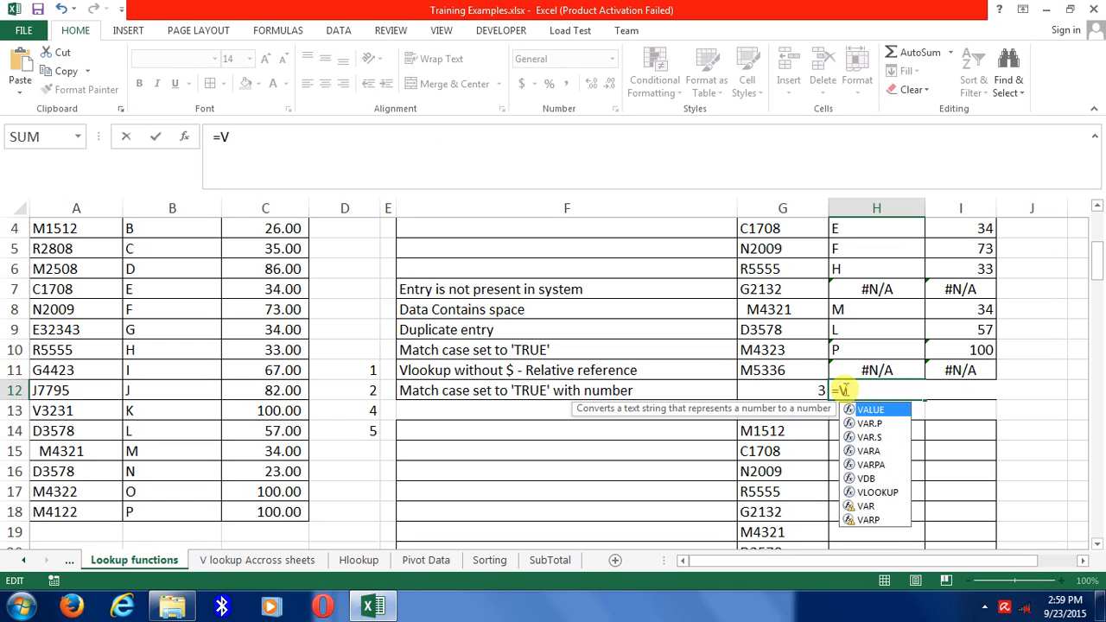
# Step: Enter the formula =VLOOKUP(G12,D11:D14,1,TRUE) in H12 and reselect that cell
pyautogui.write('l')
pyautogui.press('Tab')
pyautogui.press('Left')
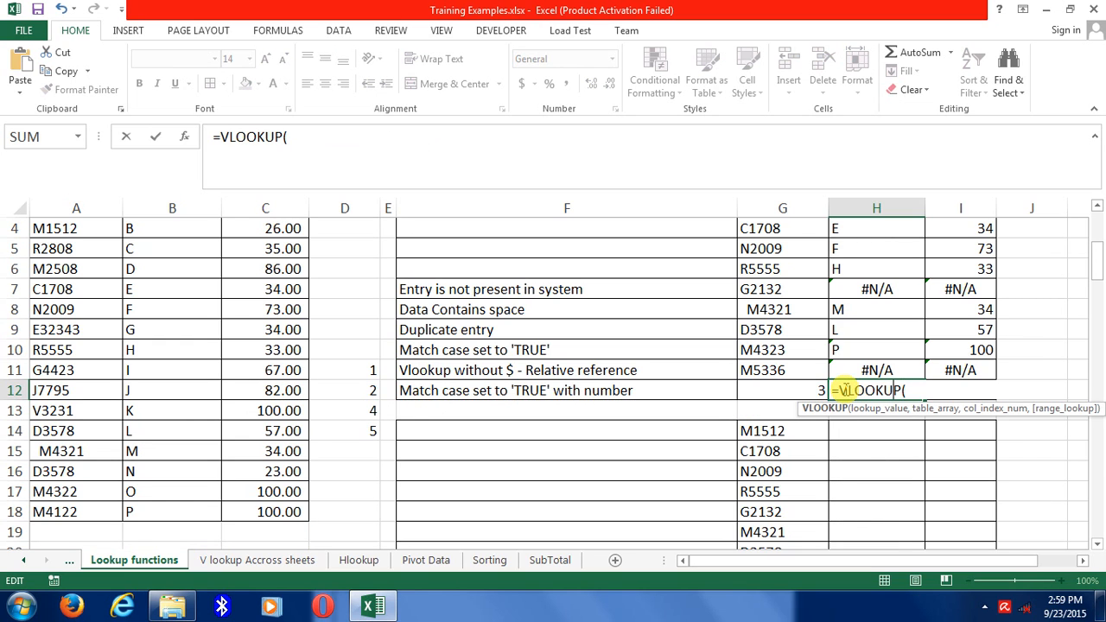
pyautogui.press('Right')
pyautogui.click(813, 382)
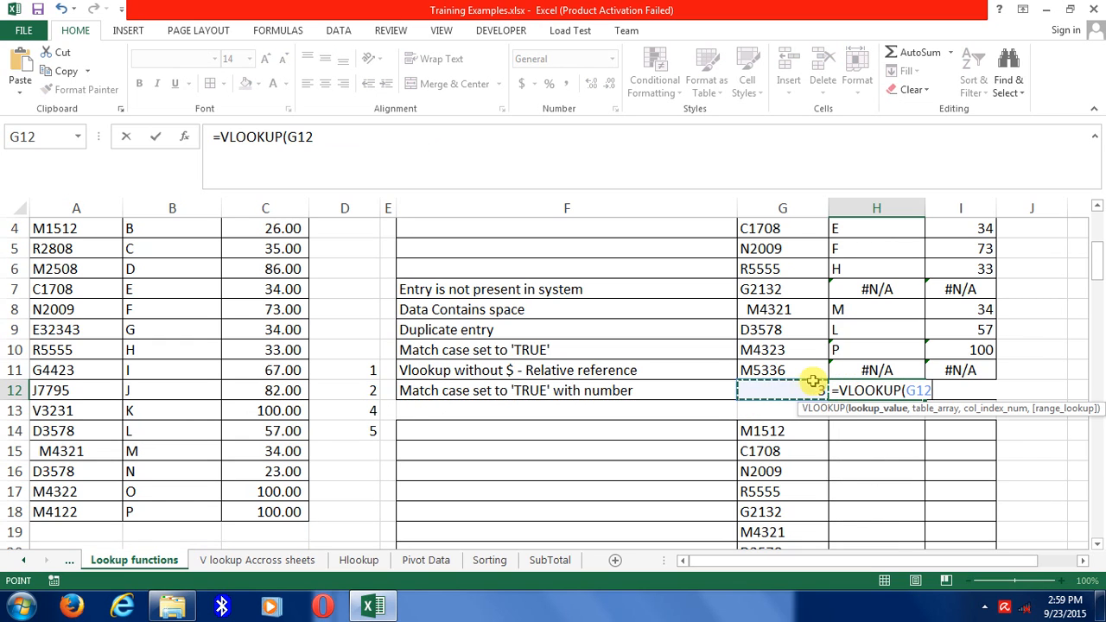
pyautogui.write(',')
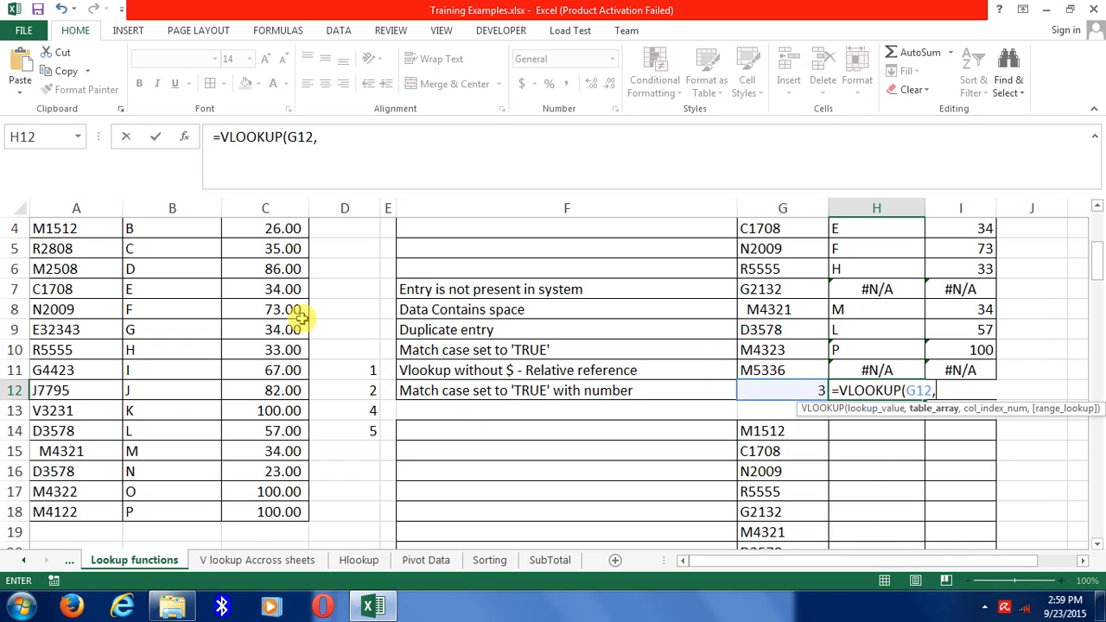
pyautogui.moveTo(334, 369); pyautogui.dragTo(338, 424)
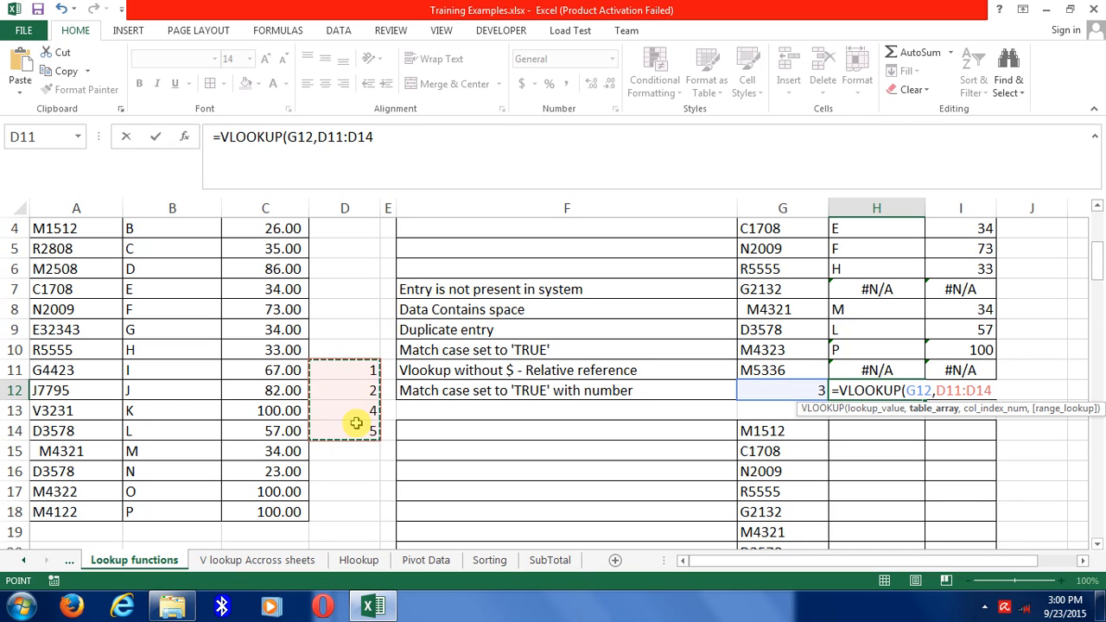
pyautogui.write(',')
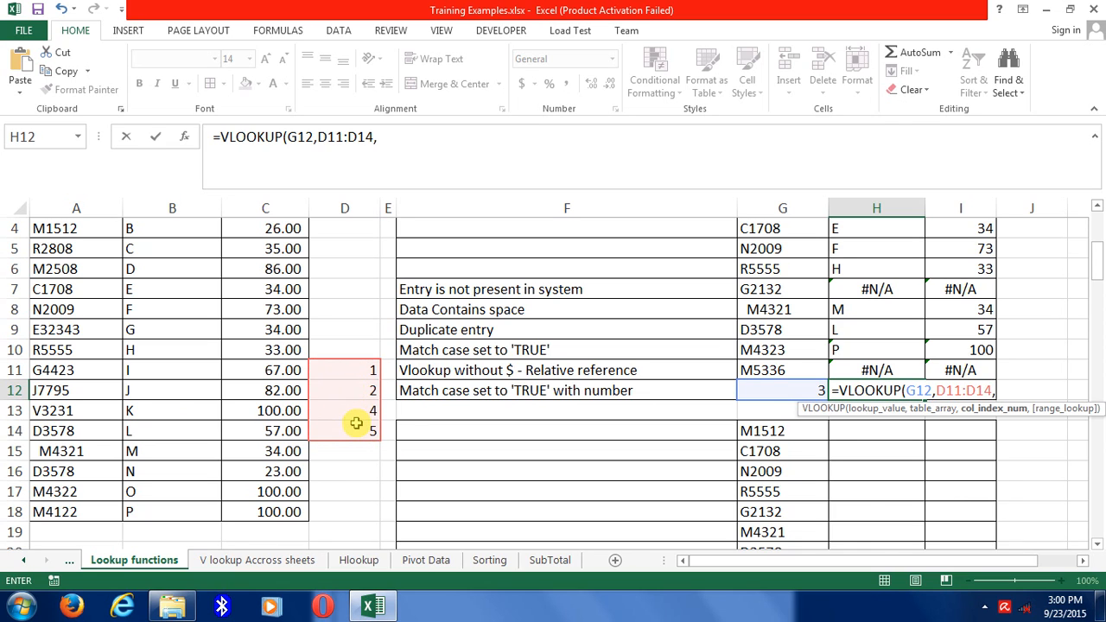
pyautogui.write('1,')
pyautogui.press('Tab')
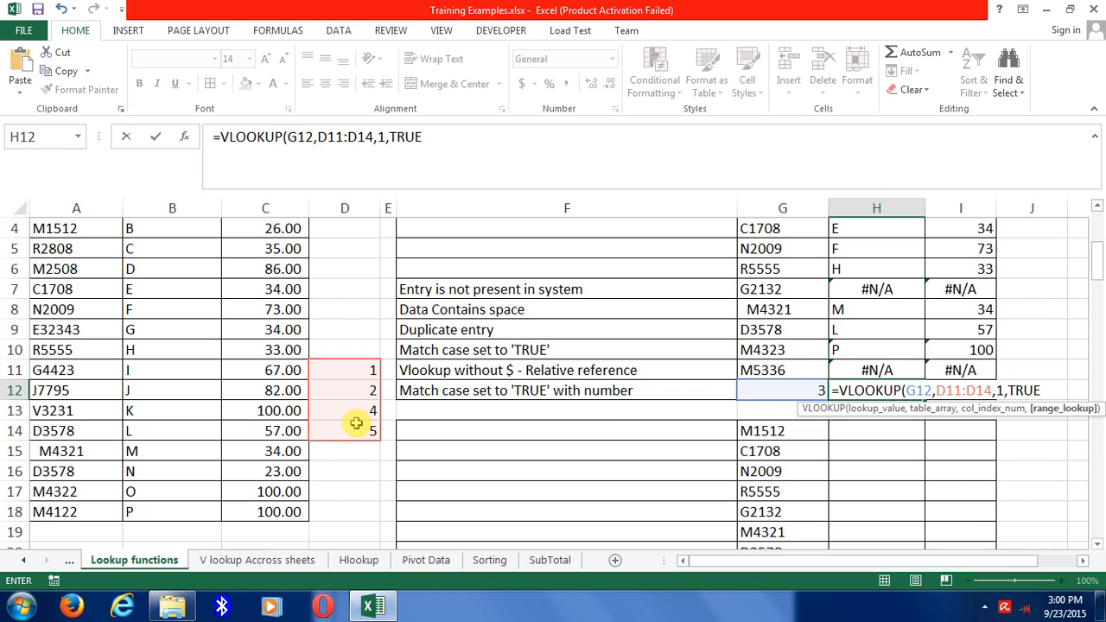
pyautogui.write(')')
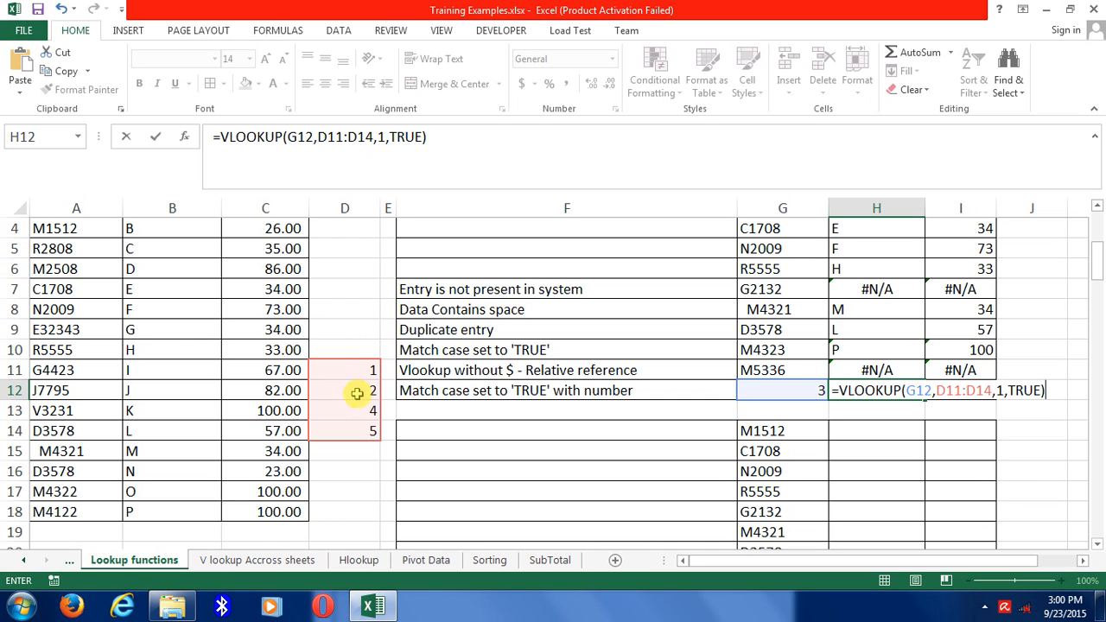
pyautogui.press('Return')
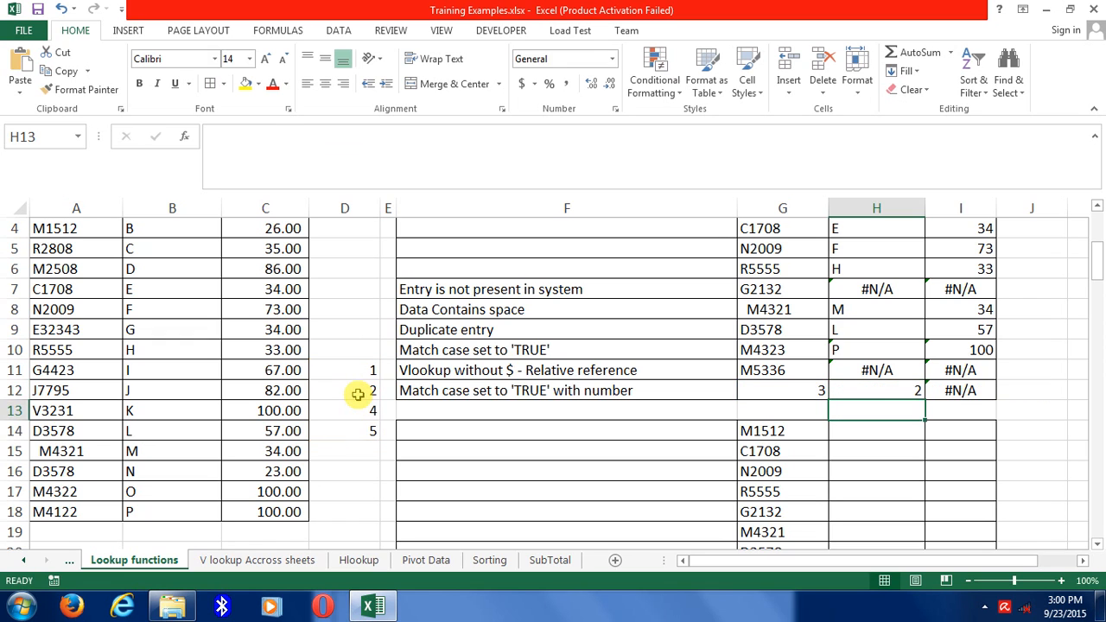
pyautogui.press('Up')
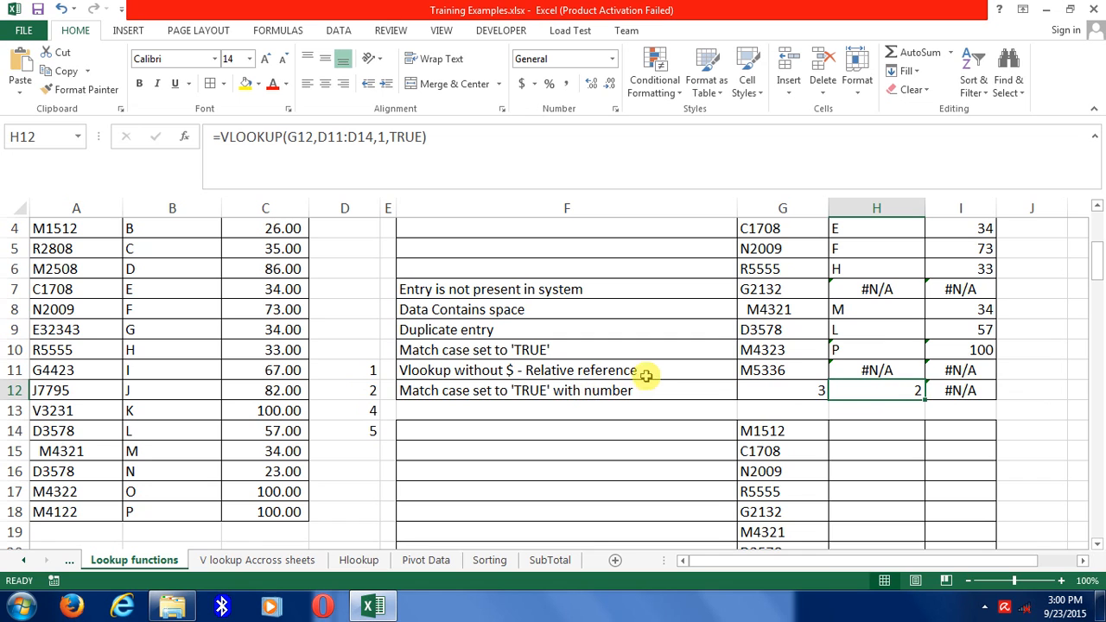
# Step: Examine the Product Name formulas in H3, H4 and H5, comparing how their relative table ranges shift from row to row
pyautogui.click(870, 338)
pyautogui.scroll(1, 871, 342)
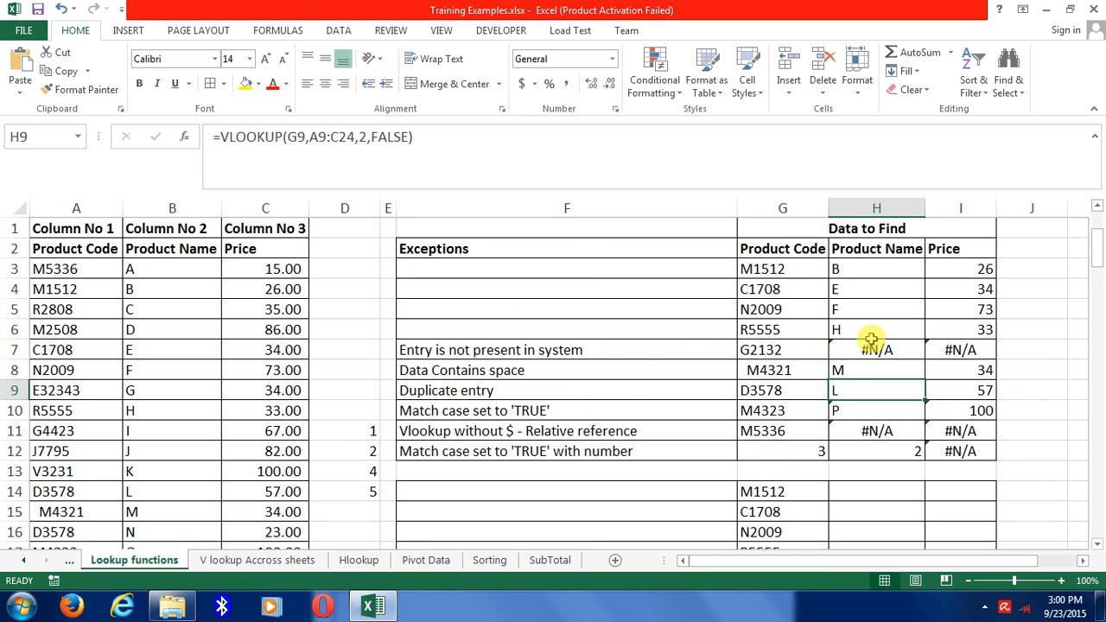
pyautogui.click(857, 267)
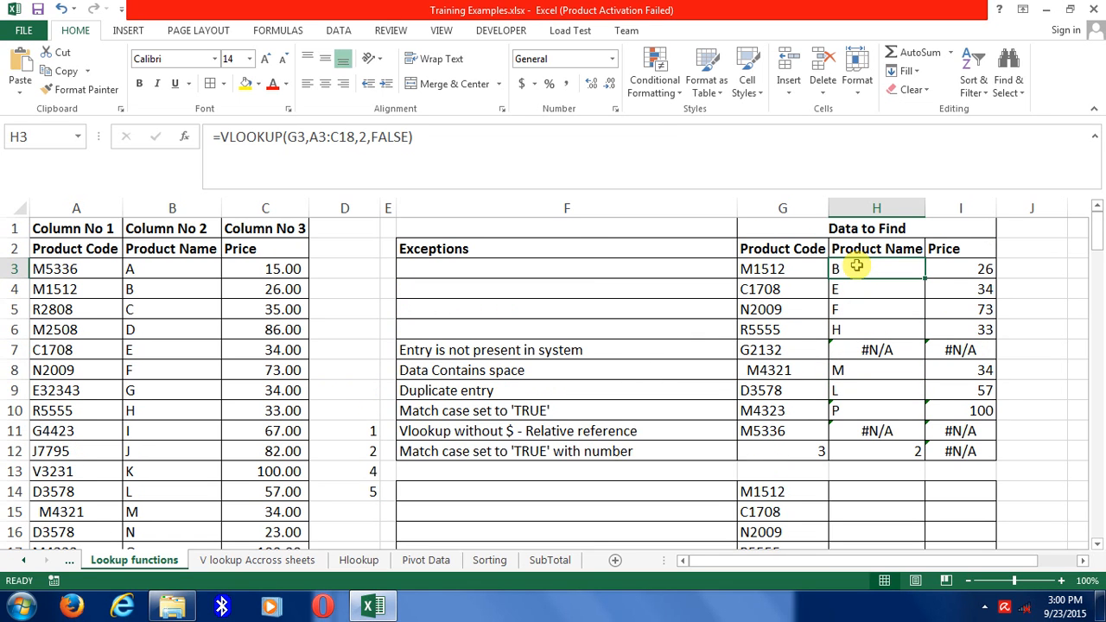
pyautogui.press('F2')
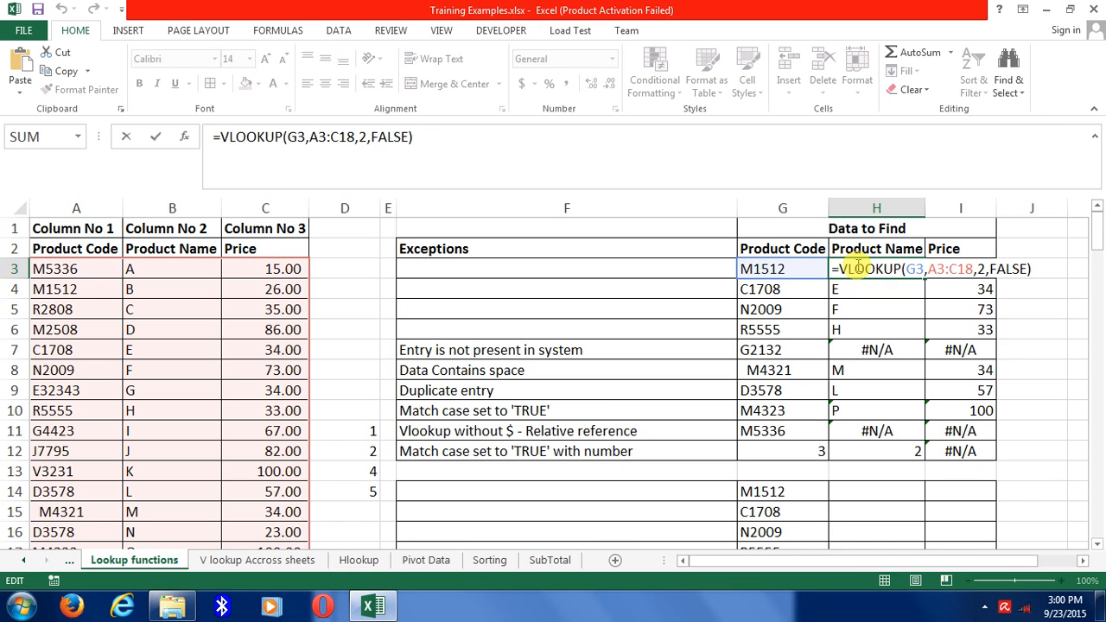
pyautogui.press('Escape')
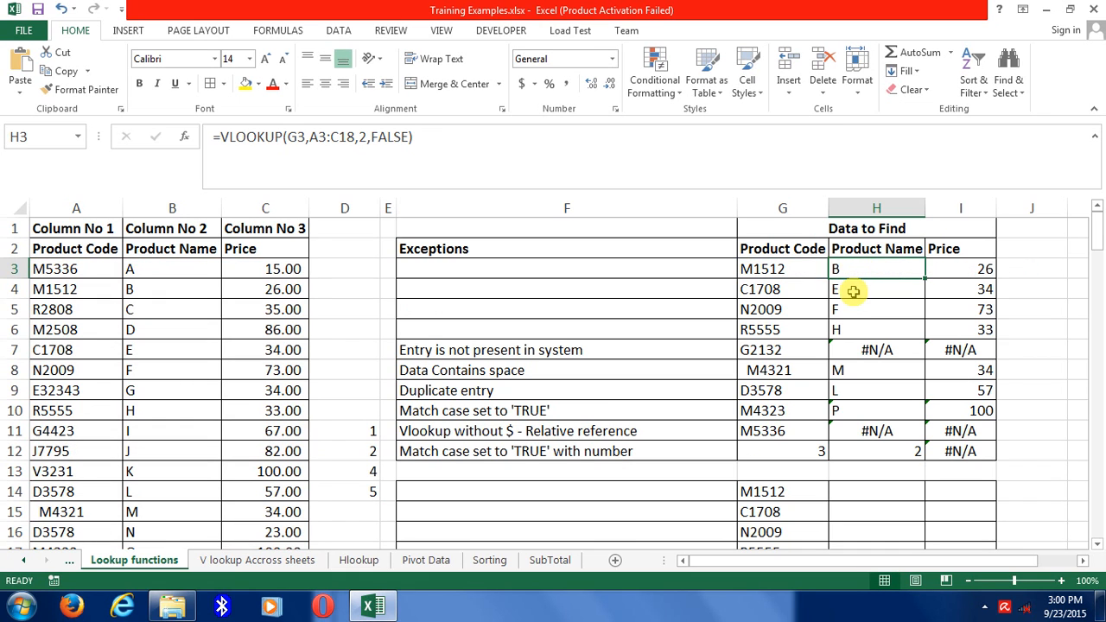
pyautogui.click(853, 292)
pyautogui.press('F2')
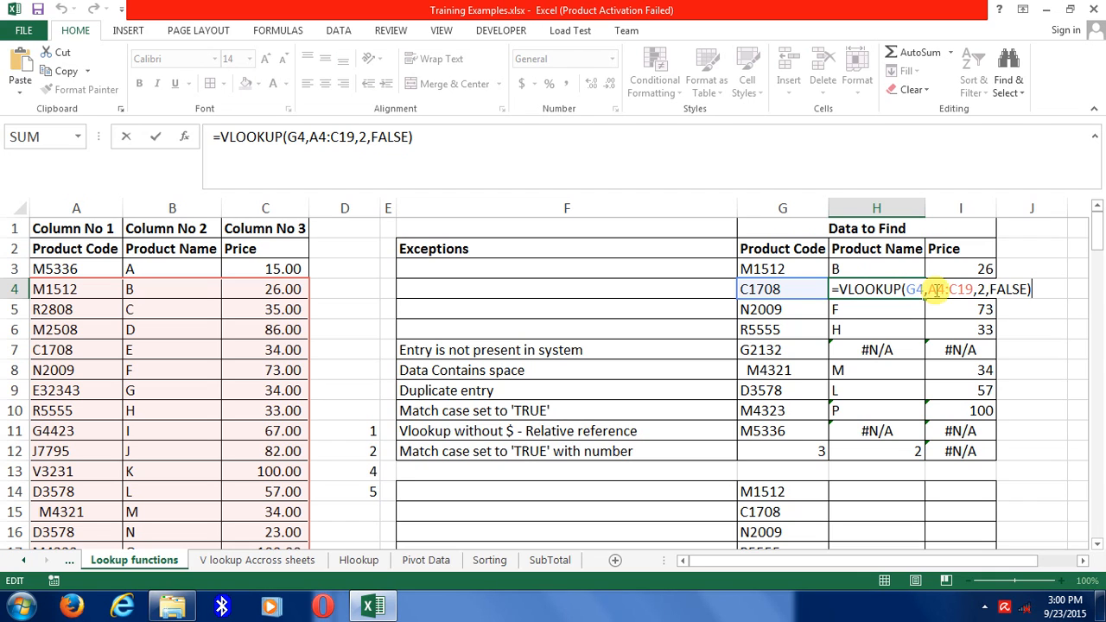
pyautogui.click(899, 307)
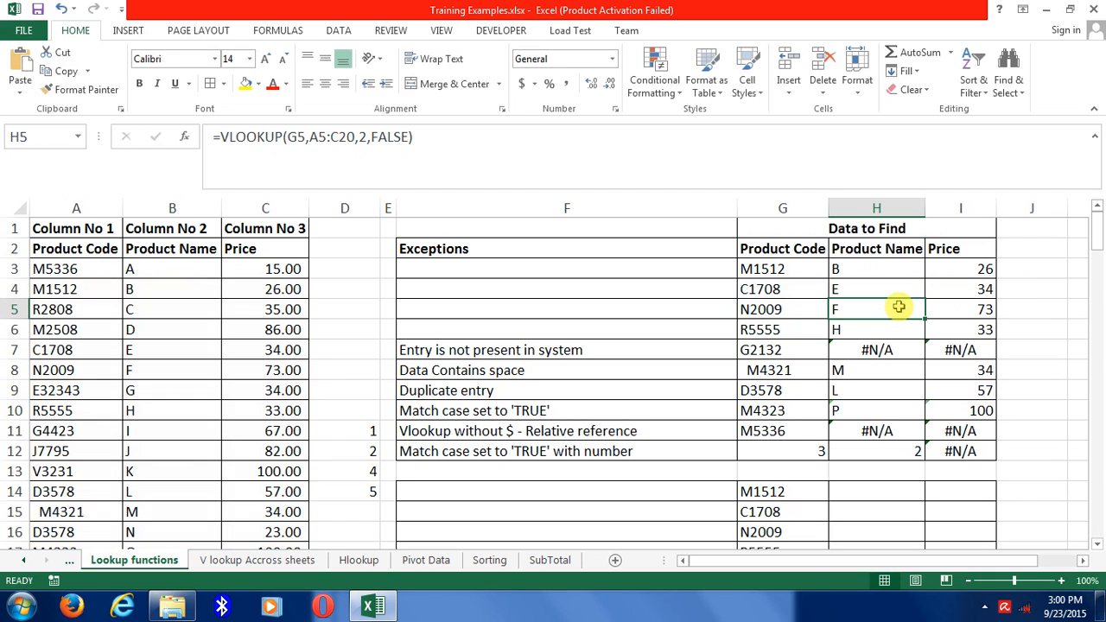
pyautogui.doubleClick(899, 307)
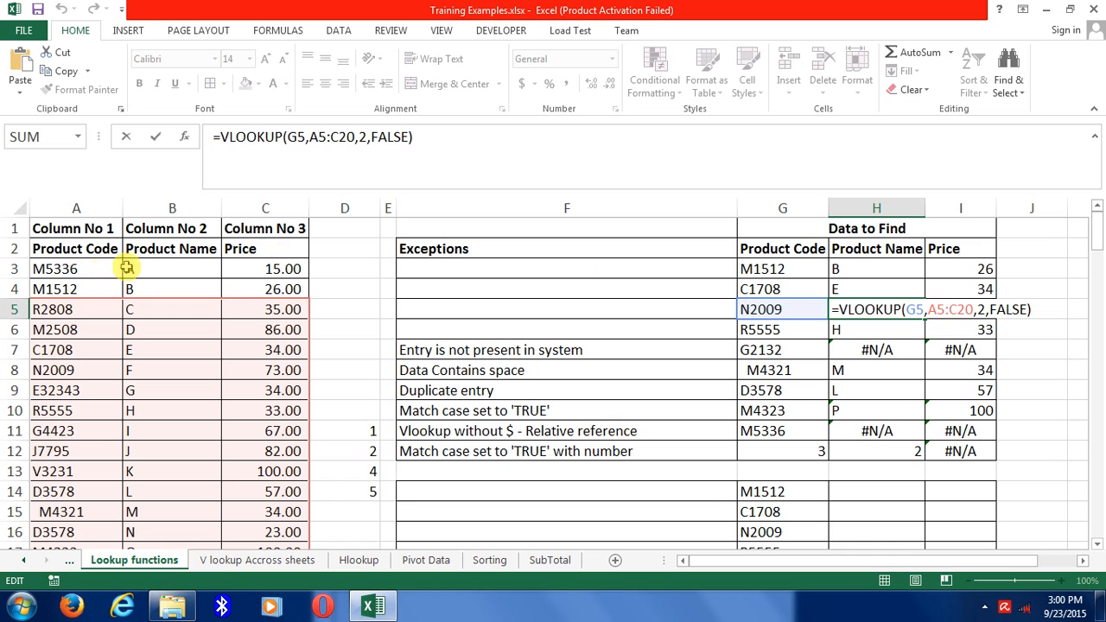
# Step: Check the product code M5336 in G11 against its record in A3 of the source table
pyautogui.click(810, 432)
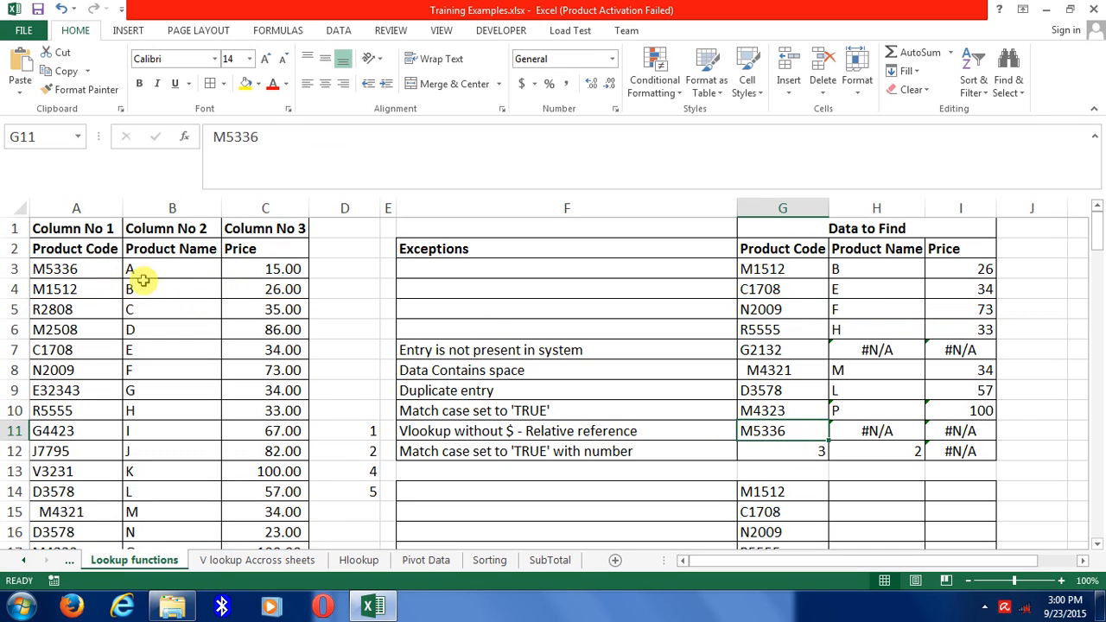
pyautogui.doubleClick(90, 270)
pyautogui.press('Escape')
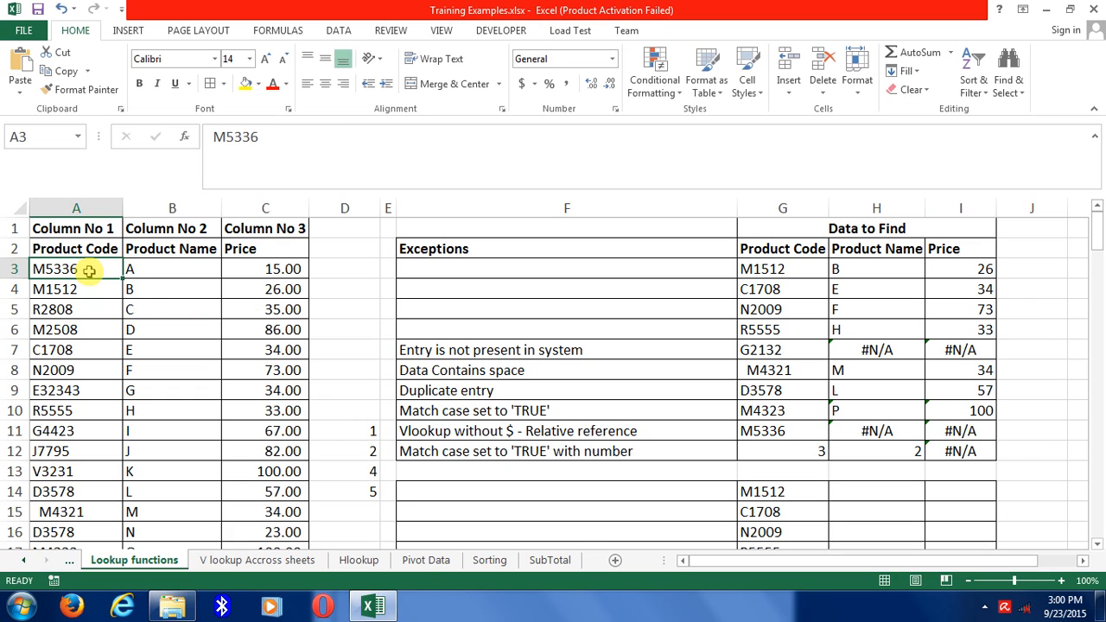
# Step: Examine the Product Name formula in H11, tracing its table range A11:C26 against the rows of the source table
pyautogui.click(893, 444)
pyautogui.click(890, 429)
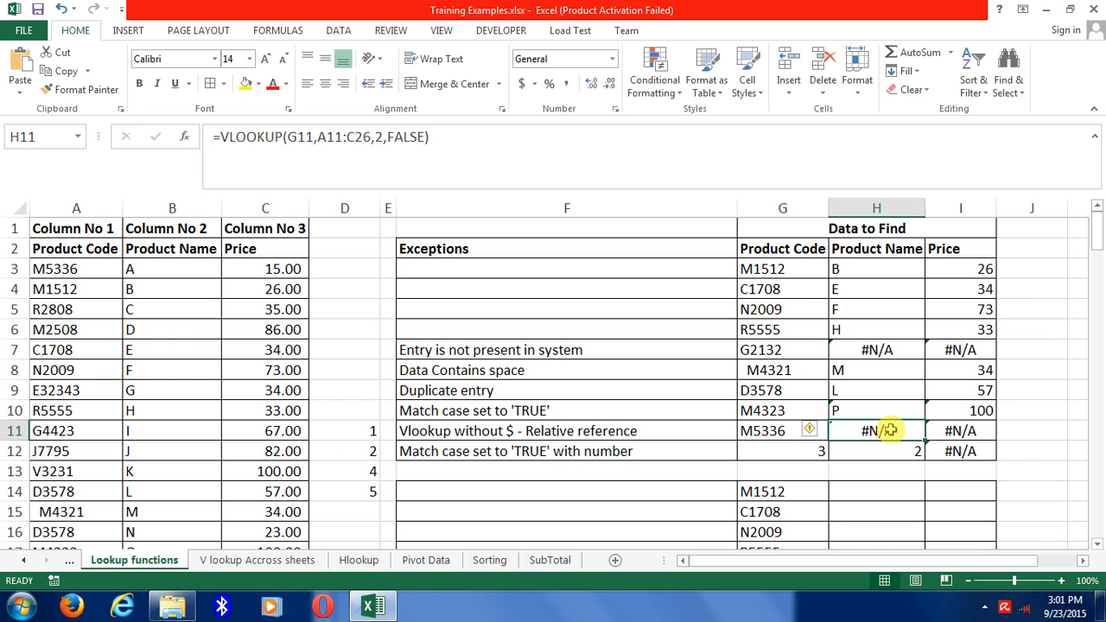
pyautogui.doubleClick(889, 429)
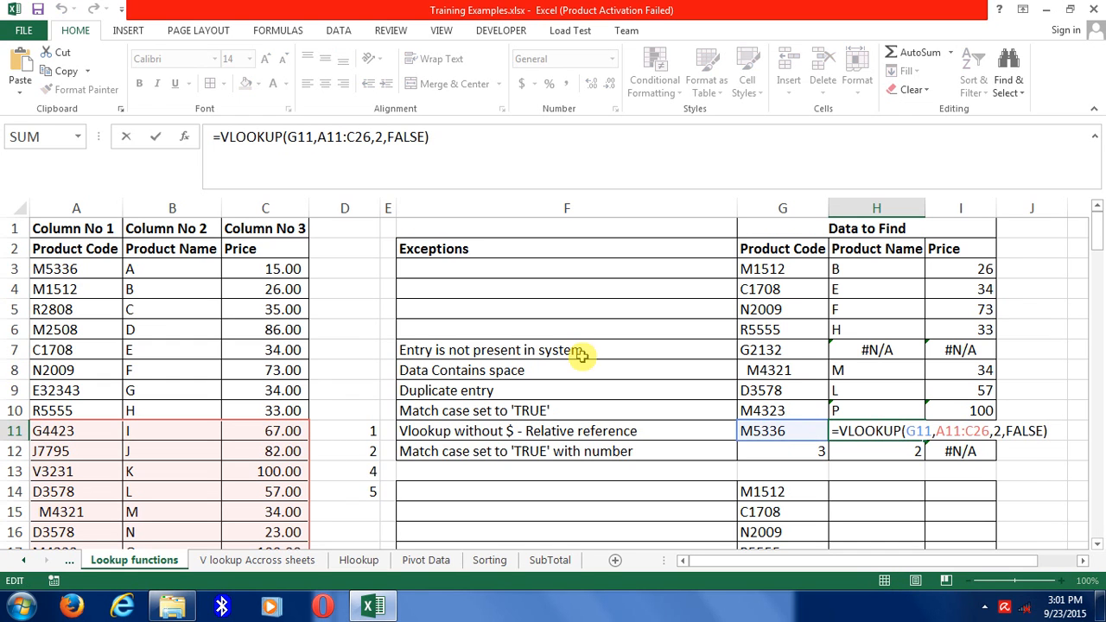
pyautogui.scroll(-1, 125, 451)
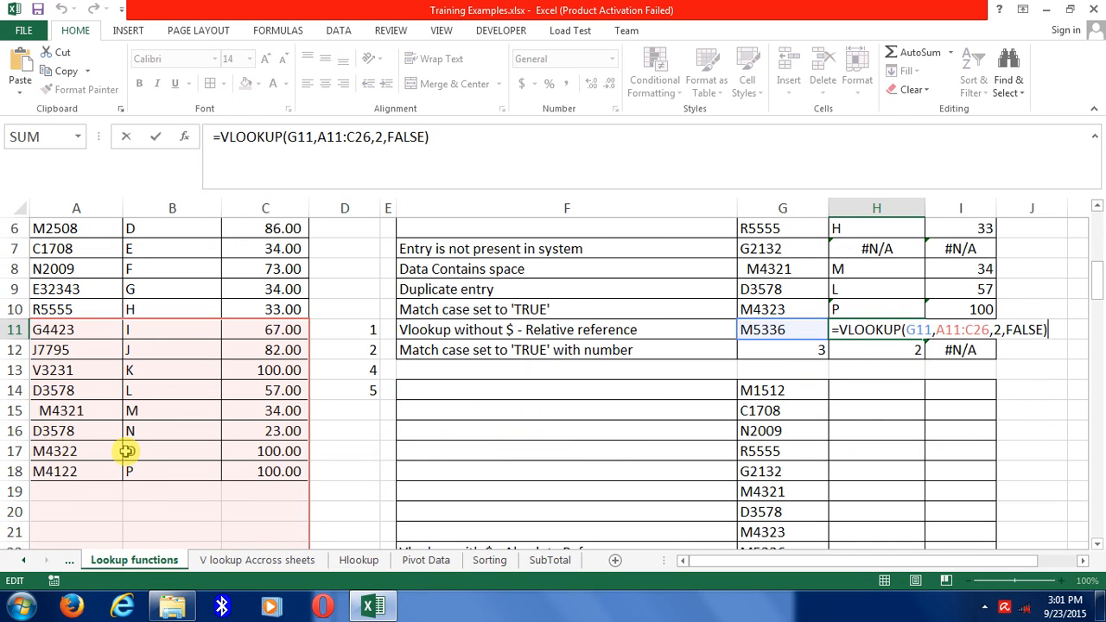
pyautogui.scroll(-2, 188, 403)
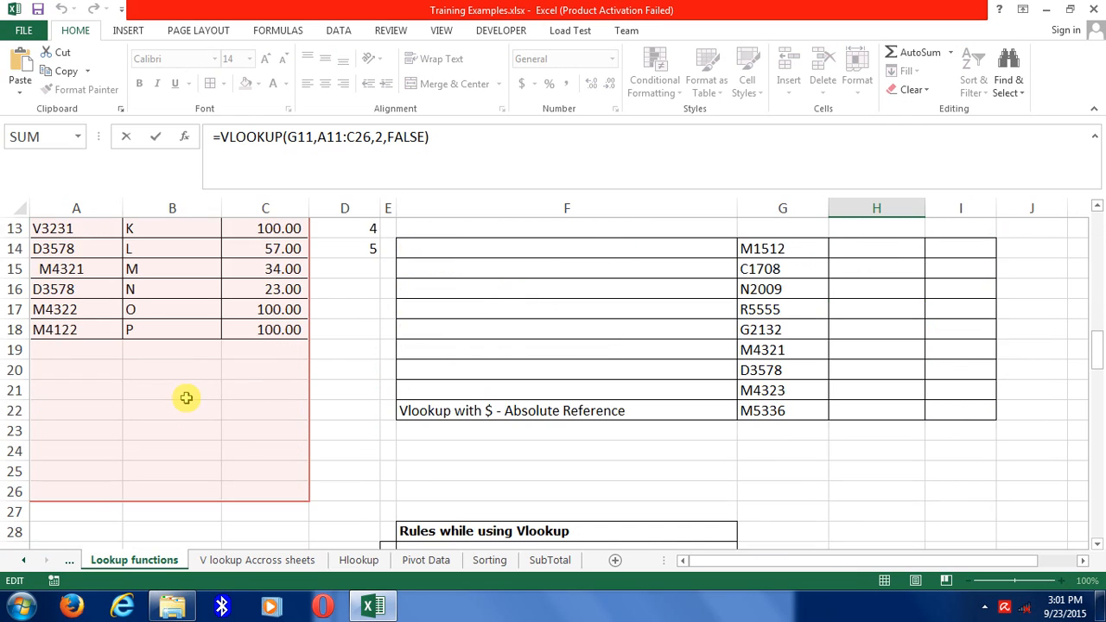
pyautogui.scroll(2, 188, 407)
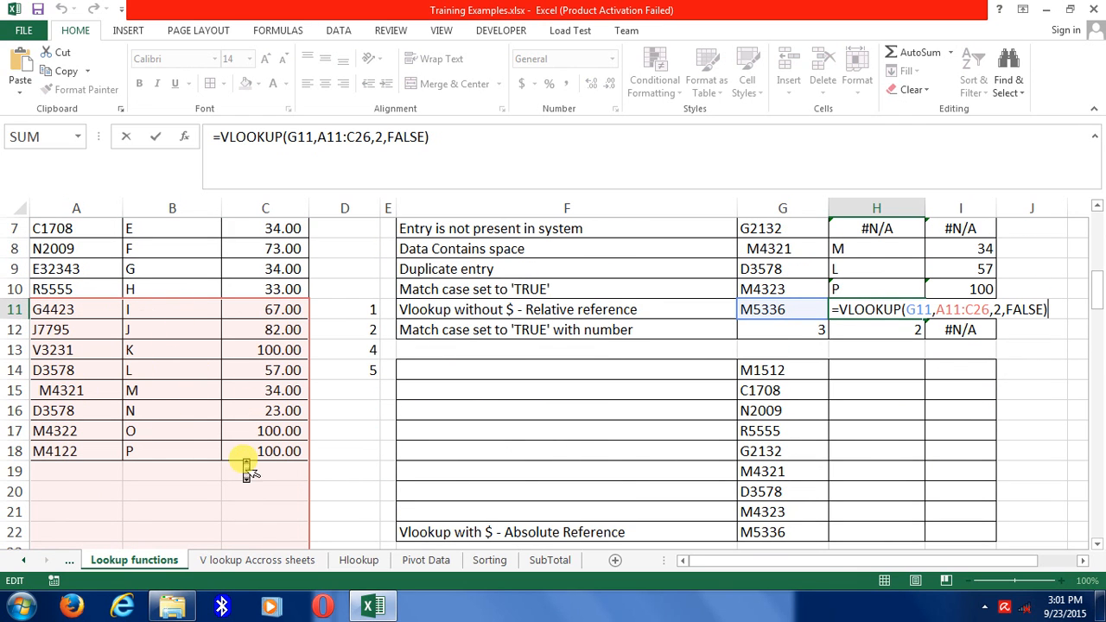
pyautogui.scroll(-2, 242, 459)
pyautogui.scroll(2, 239, 457)
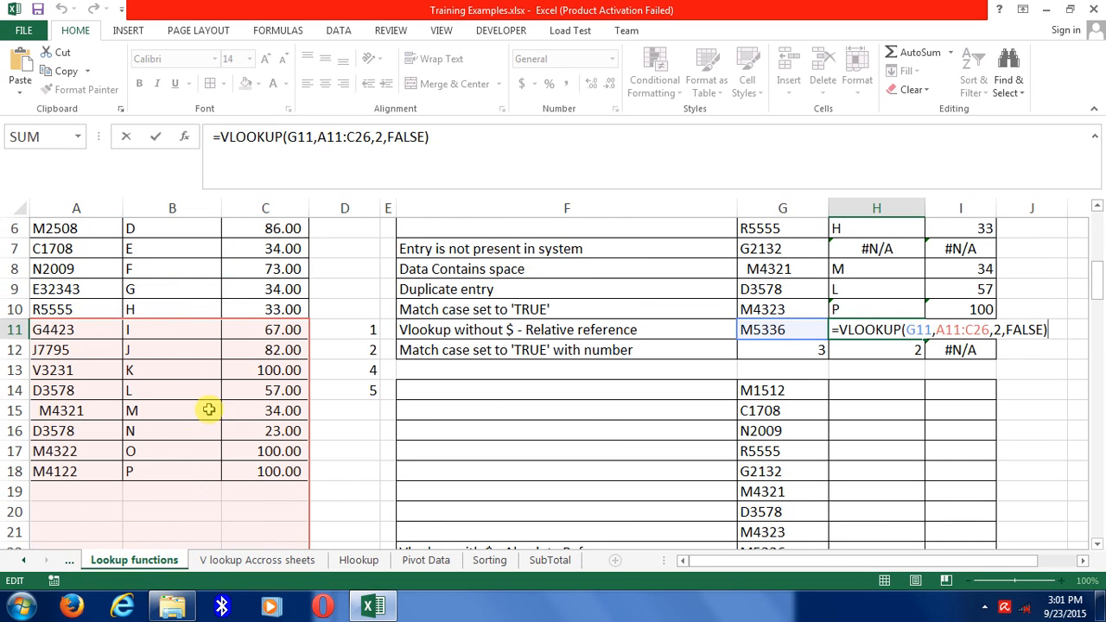
pyautogui.scroll(2, 187, 414)
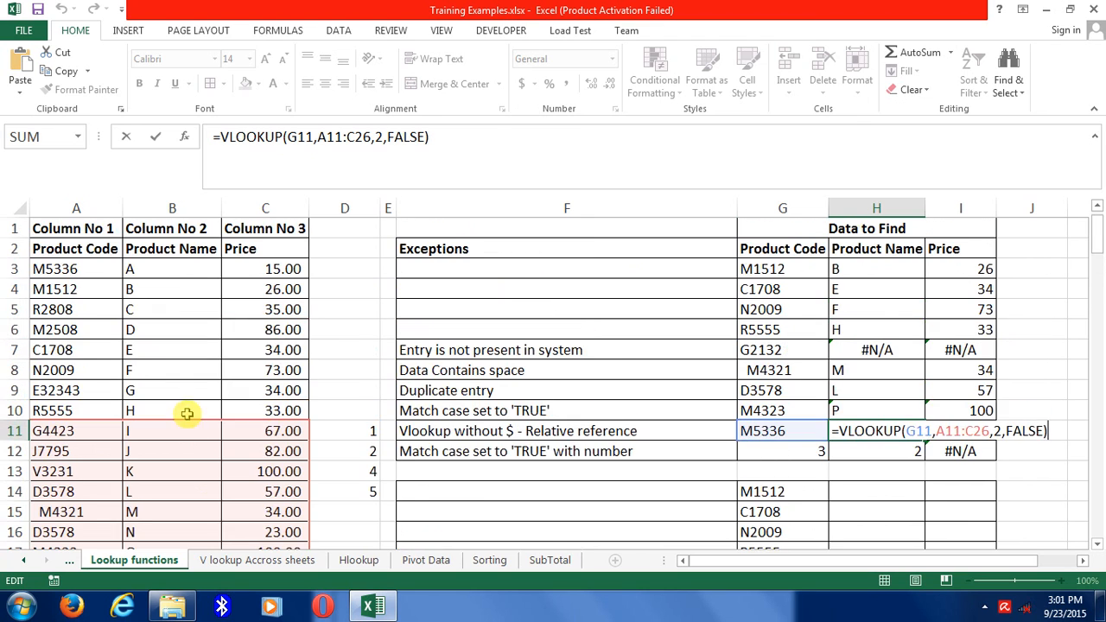
pyautogui.hotkey('ctrl', 'Return')
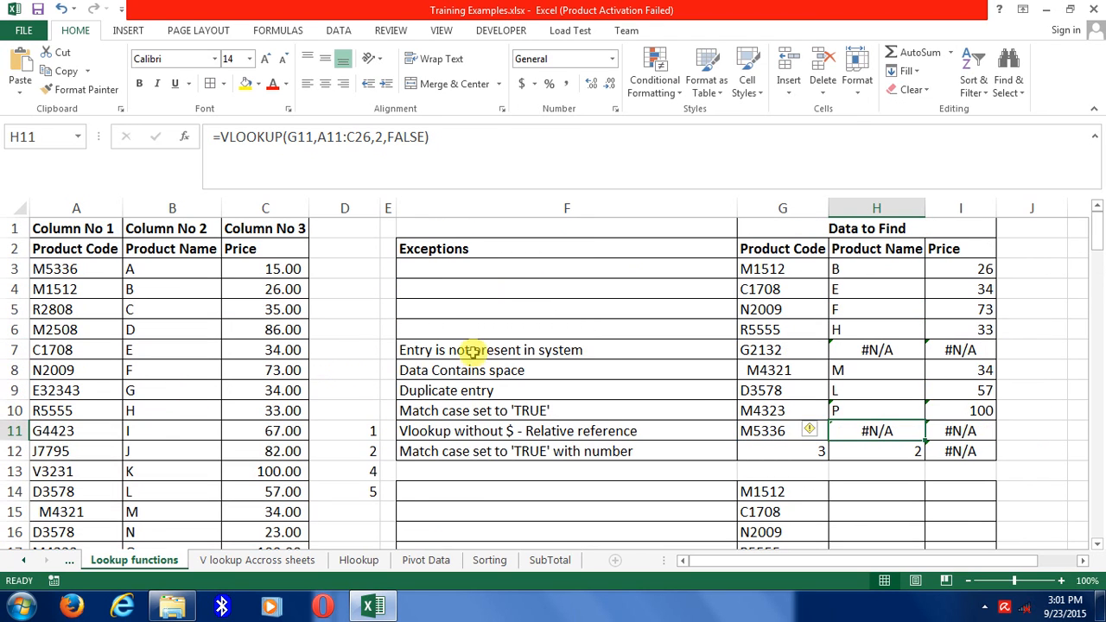
# Step: Inspect the formula in H10 of the "Match case set to 'TRUE'" row and the table range it references
pyautogui.click(874, 417)
pyautogui.doubleClick(873, 417)
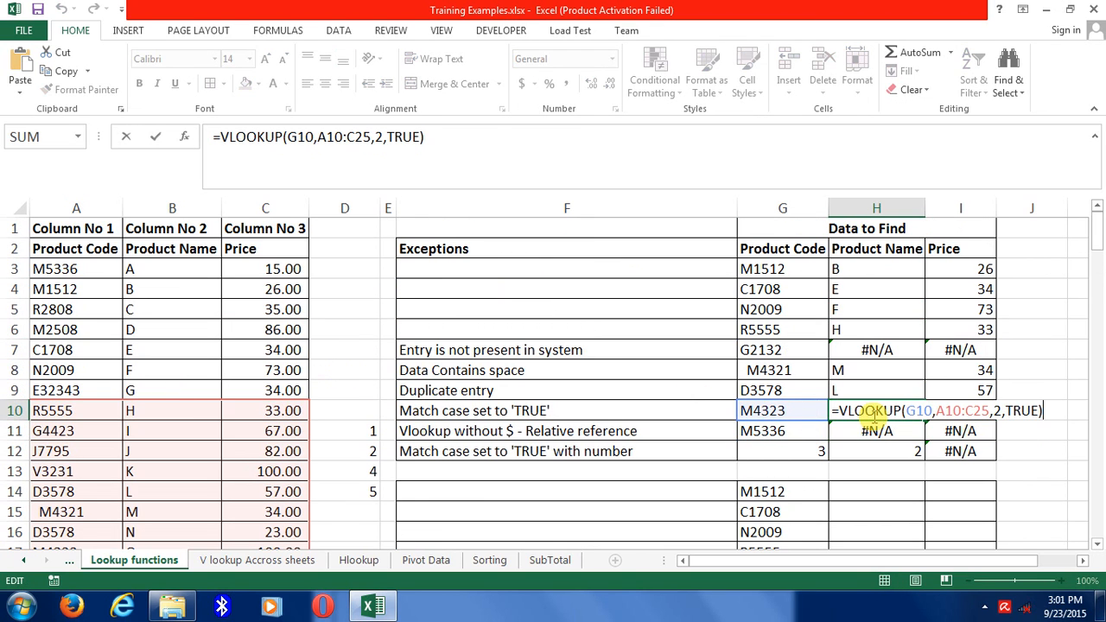
pyautogui.hotkey('ctrl', 'Return')
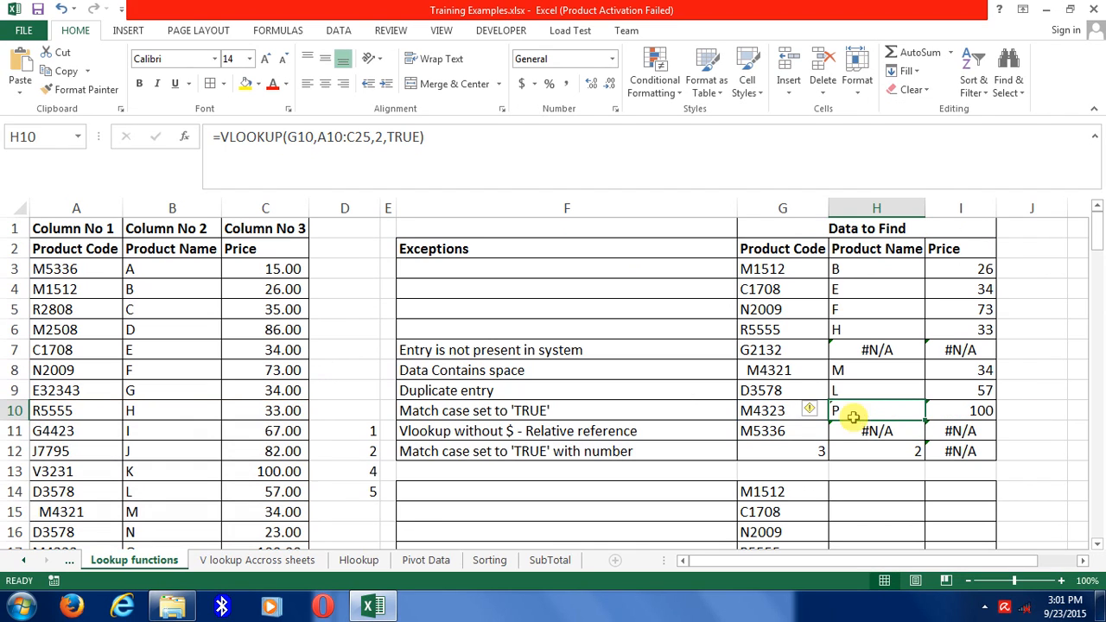
# Step: Review the "Vlookup without $ - Relative reference" label in F11, the empty H14, and the first source records in A3:B4
pyautogui.click(670, 431)
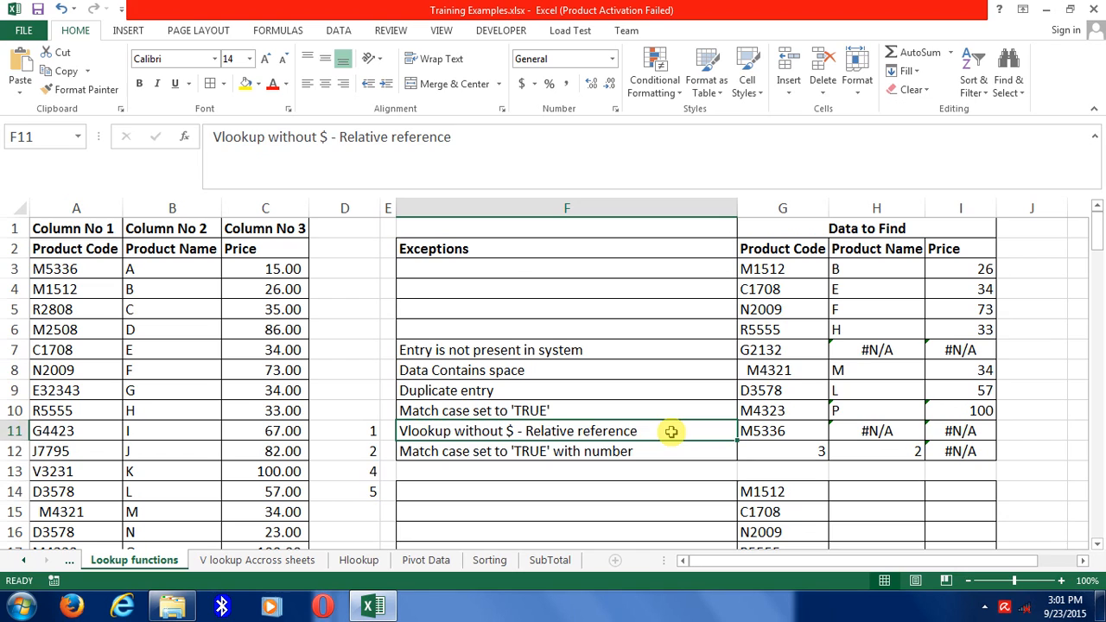
pyautogui.press('Down')
pyautogui.press('Down')
pyautogui.press('Down')
pyautogui.press('Right')
pyautogui.press('Right')
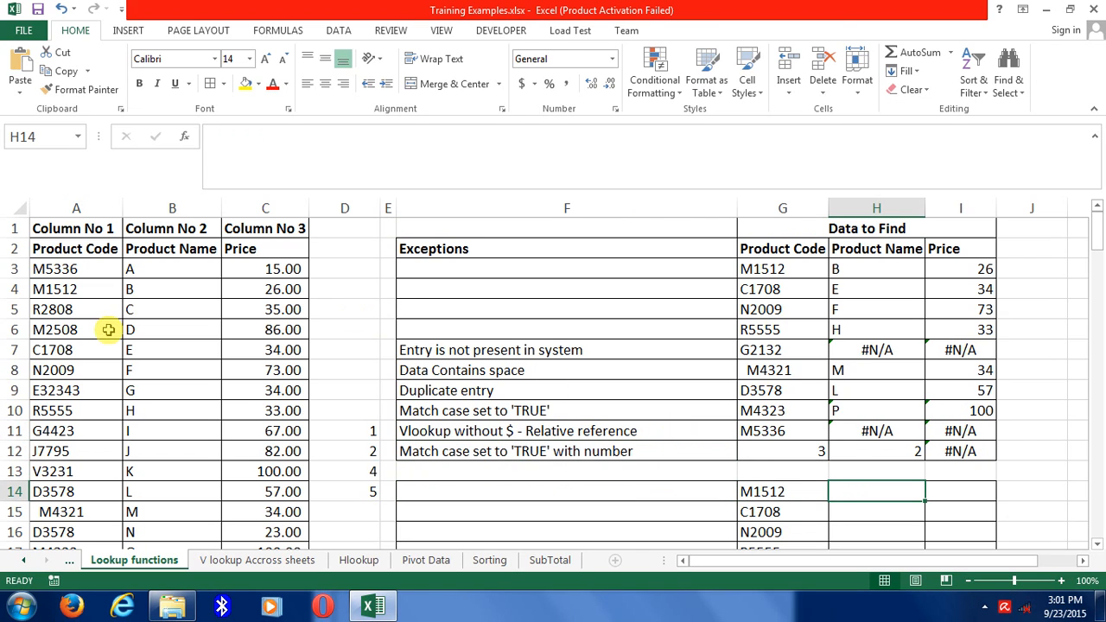
pyautogui.moveTo(79, 284); pyautogui.dragTo(144, 272)
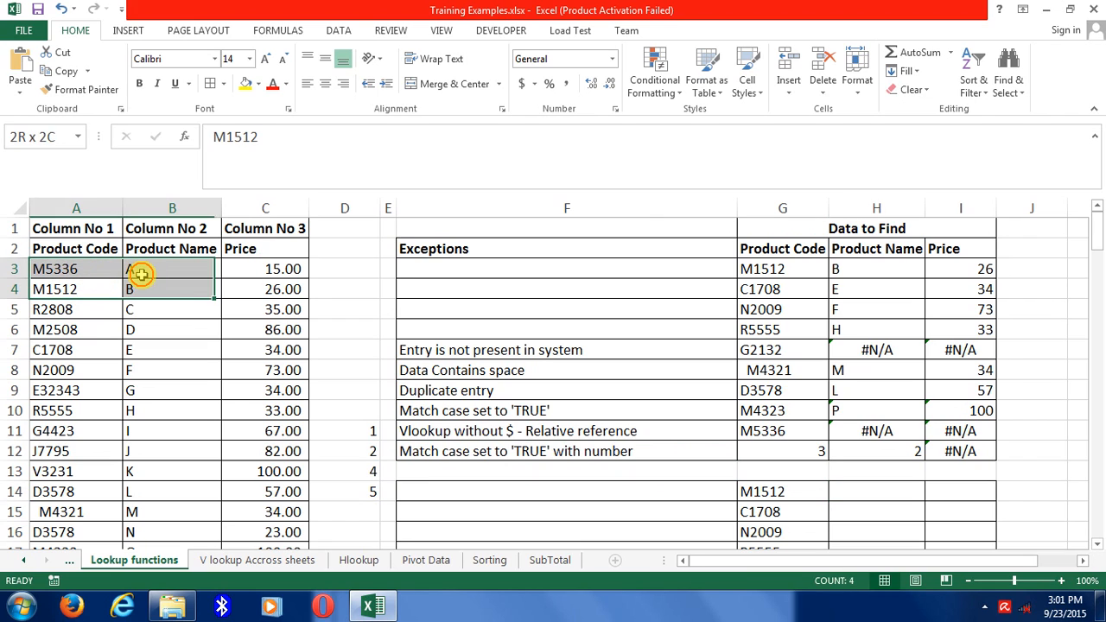
pyautogui.click(143, 271)
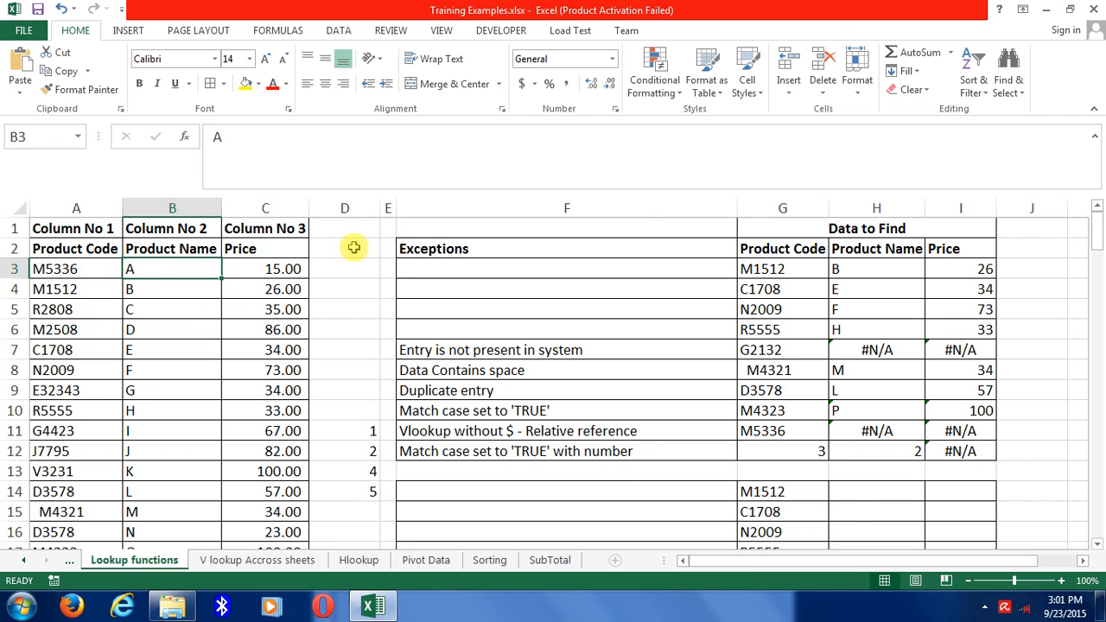
# Step: Start a VLOOKUP formula in H14 with G14 as the lookup value and A3:C18 as the table array
pyautogui.click(870, 487)
pyautogui.write('=')
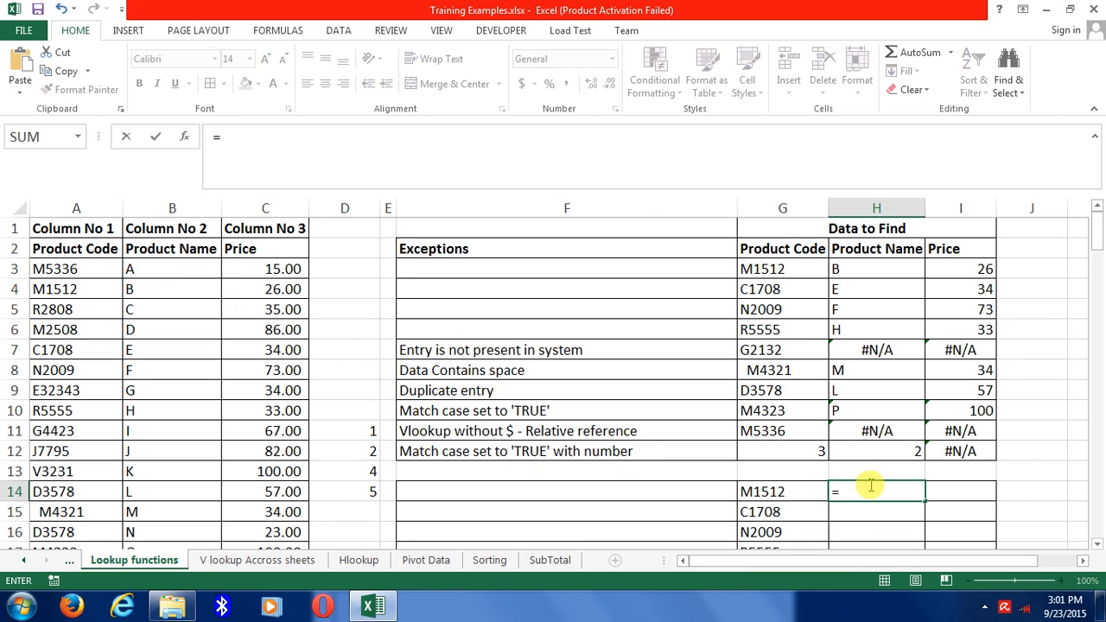
pyautogui.write('v')
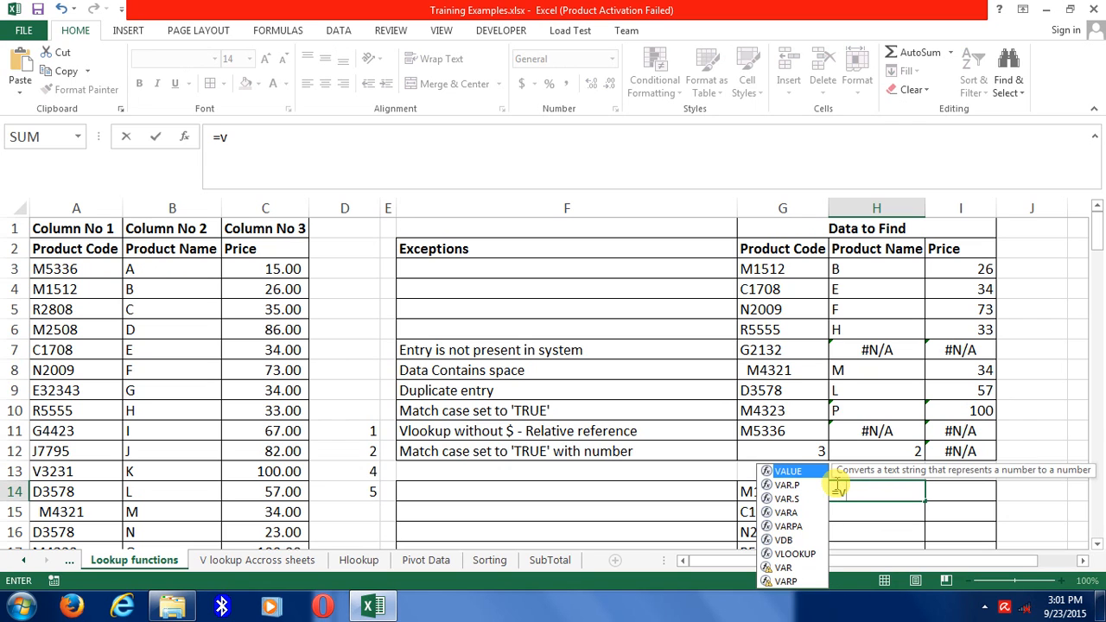
pyautogui.write('l')
pyautogui.press('Tab')
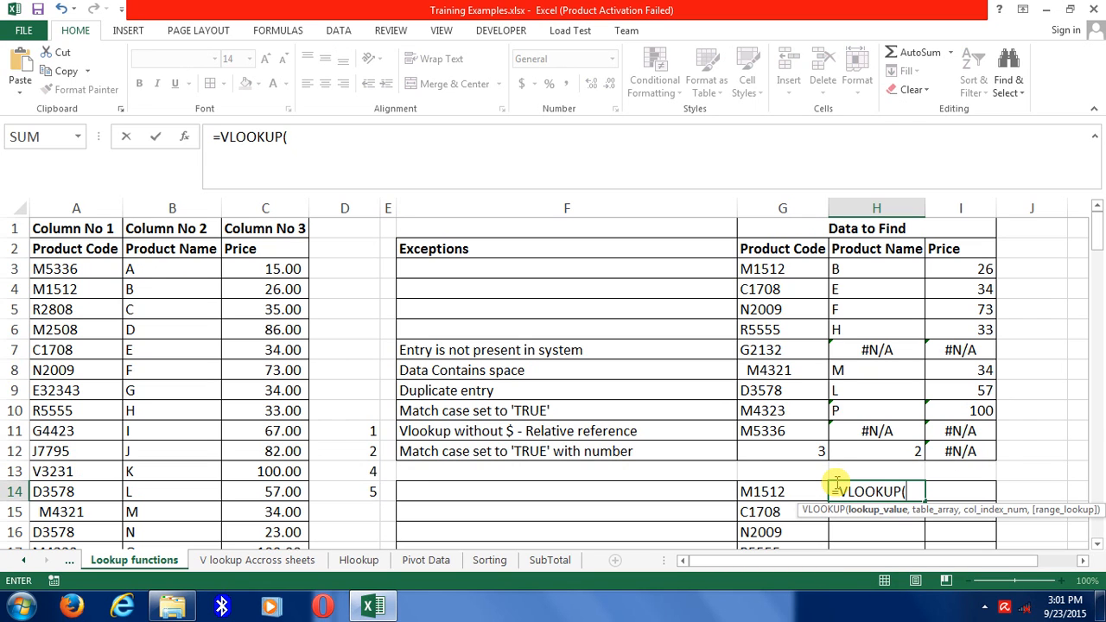
pyautogui.click(821, 486)
pyautogui.write(',')
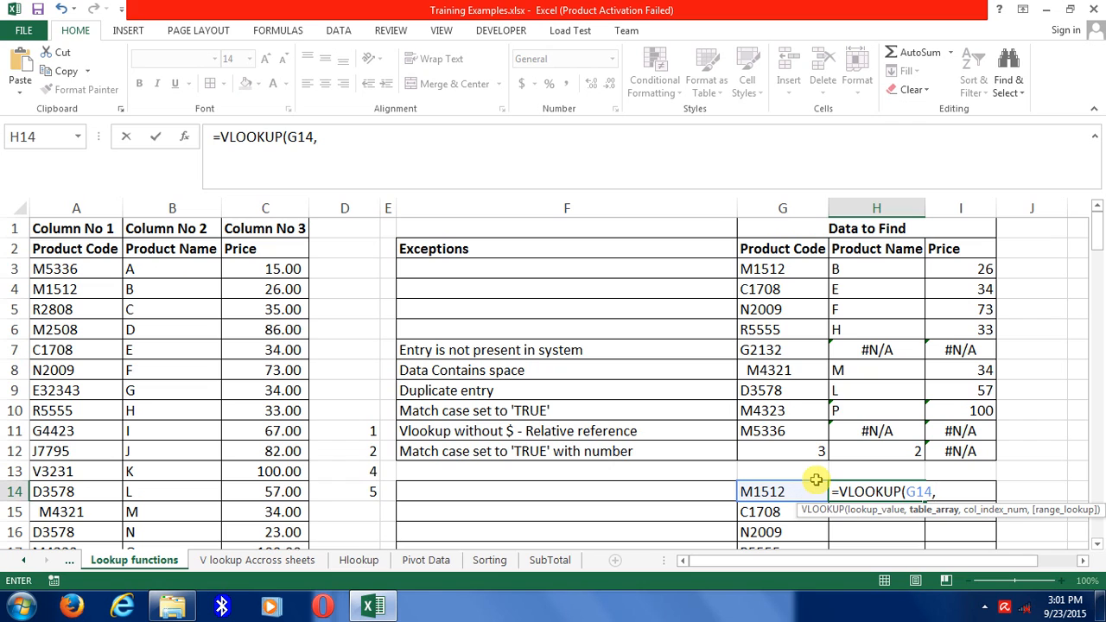
pyautogui.click(78, 268)
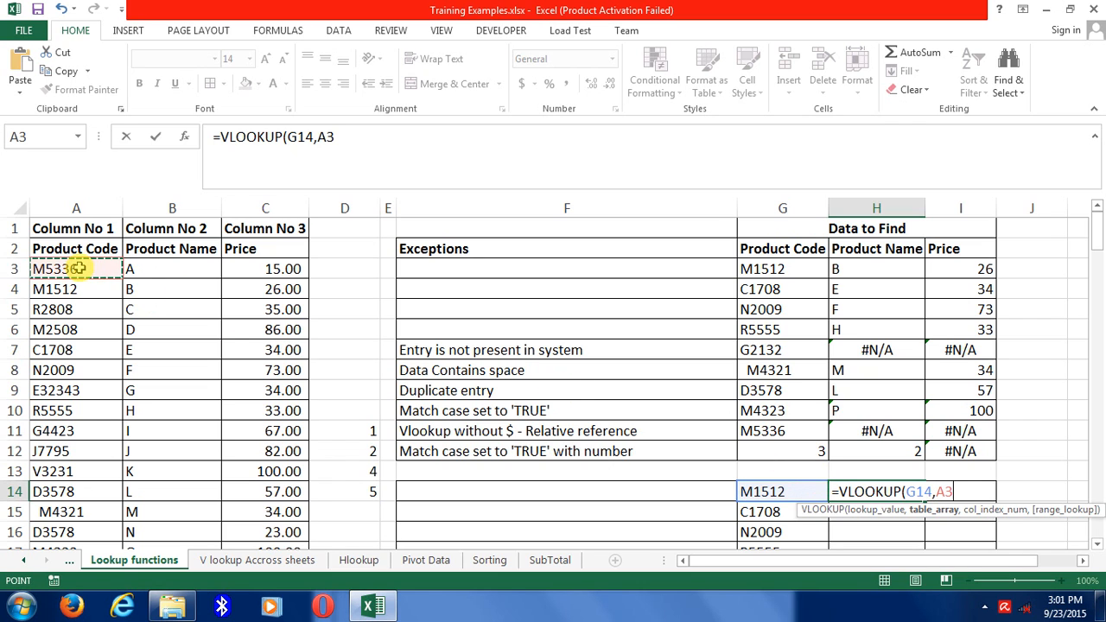
pyautogui.hotkey('ctrl', 'shift', 'Right')
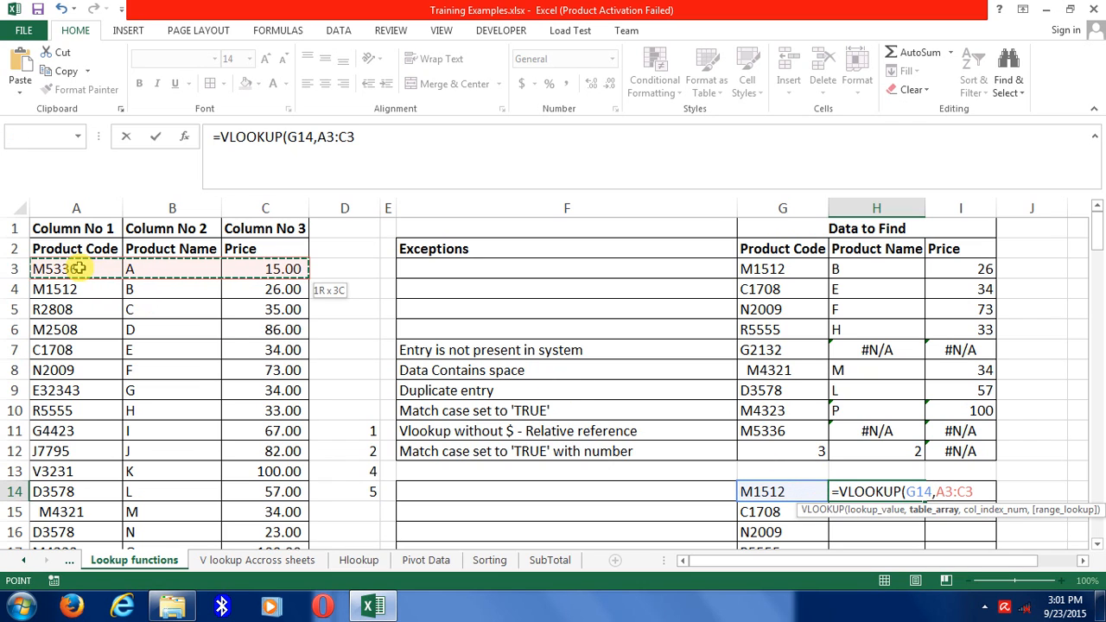
pyautogui.hotkey('ctrl', 'shift', 'Down')
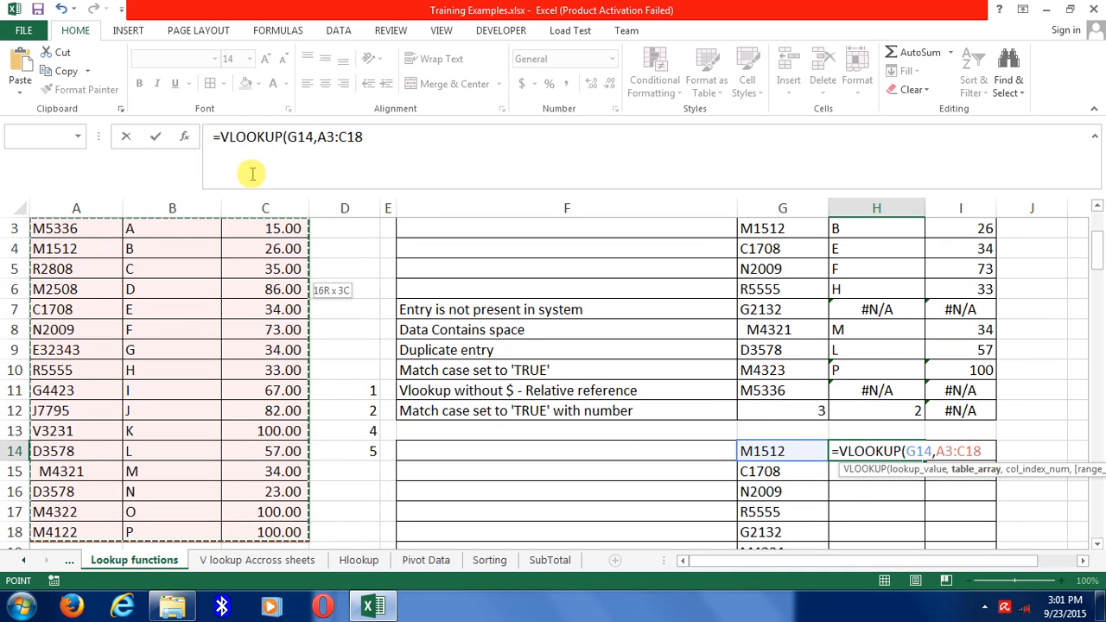
# Step: Make the table array in the H14 formula absolute as $A$3:$C$18
pyautogui.click(317, 136)
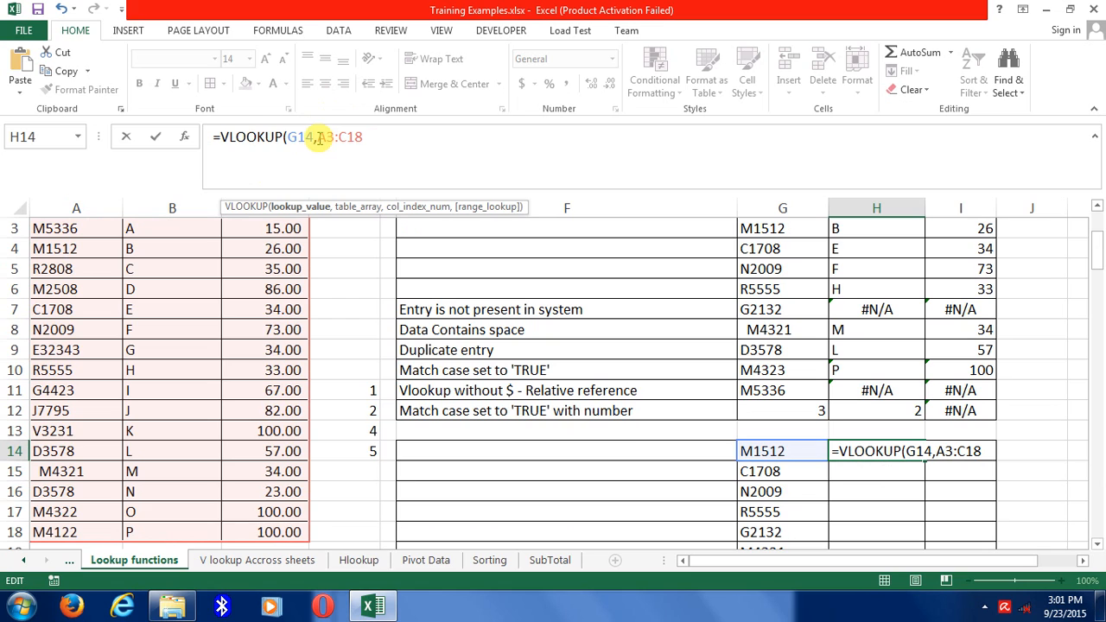
pyautogui.click(317, 137)
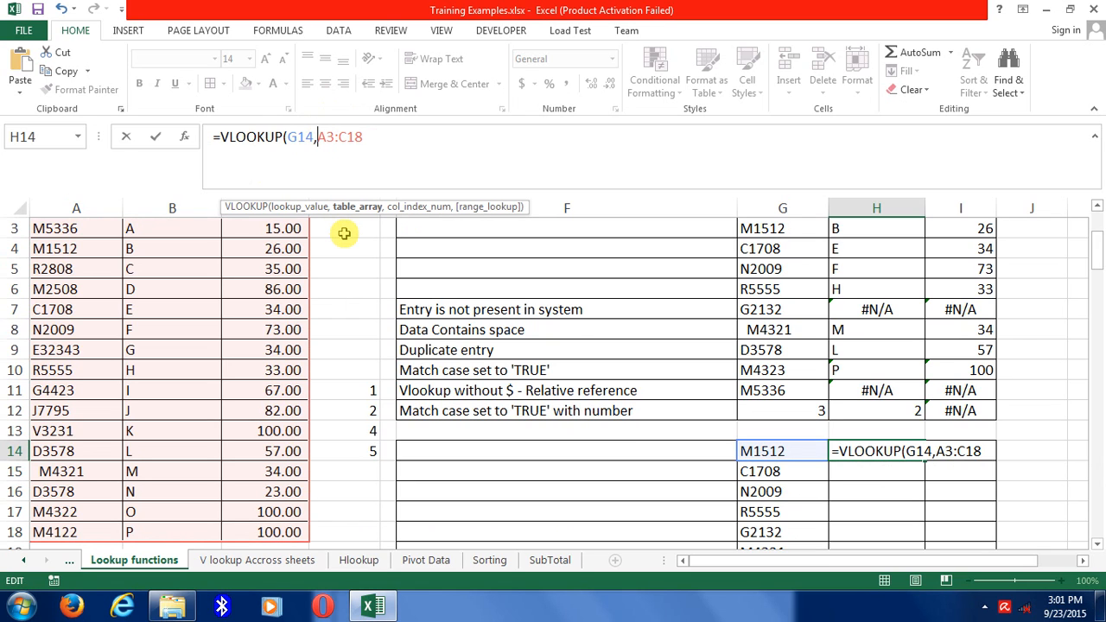
pyautogui.press('F4')
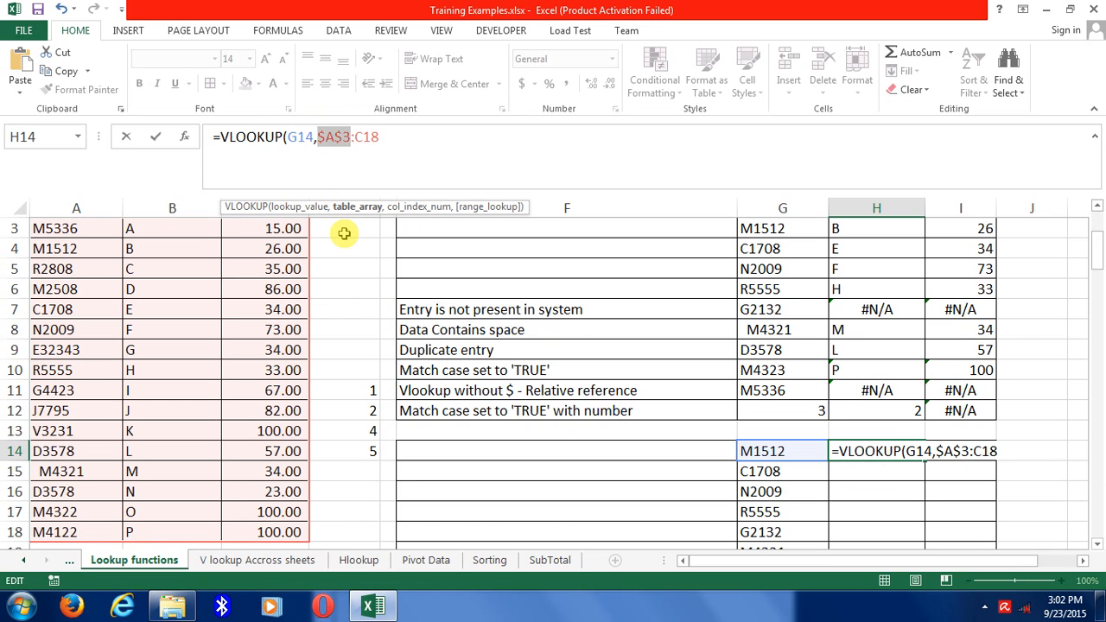
pyautogui.click(354, 137)
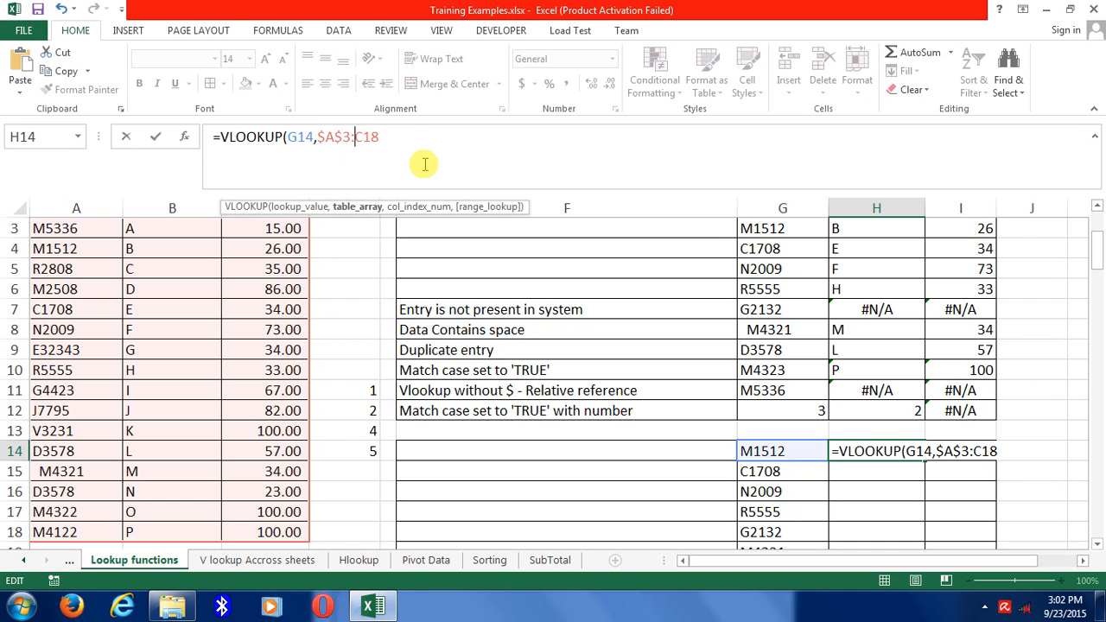
pyautogui.press('F4')
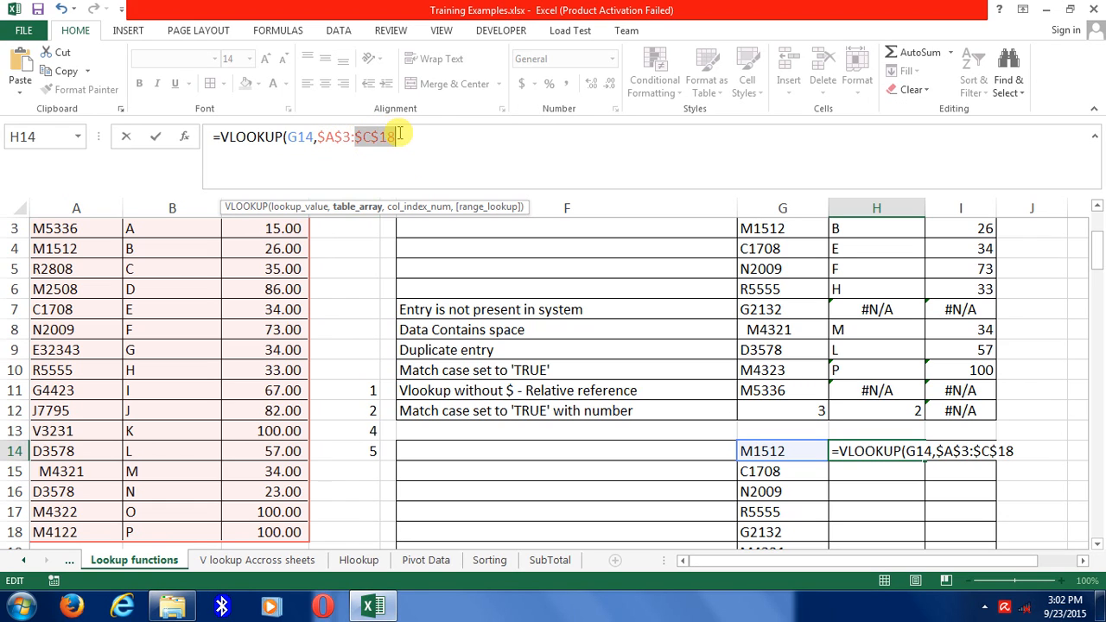
# Step: Complete the H14 formula with column index 2 and FALSE for an exact match, and reselect the cell
pyautogui.click(400, 134)
pyautogui.write(',')
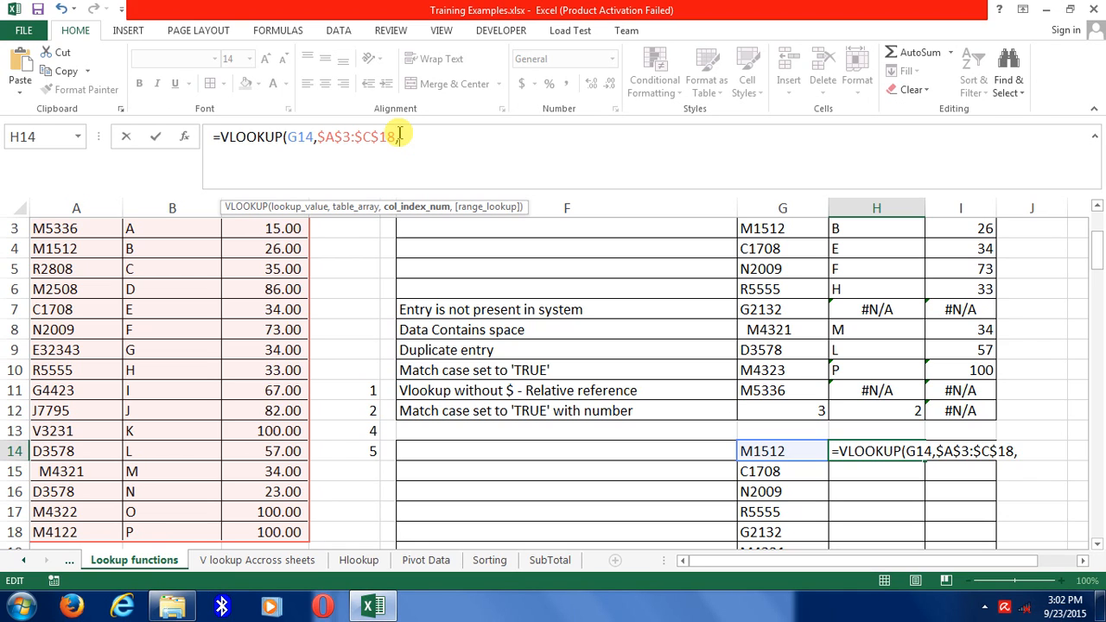
pyautogui.write('1')
pyautogui.press('BackSpace')
pyautogui.write('2')
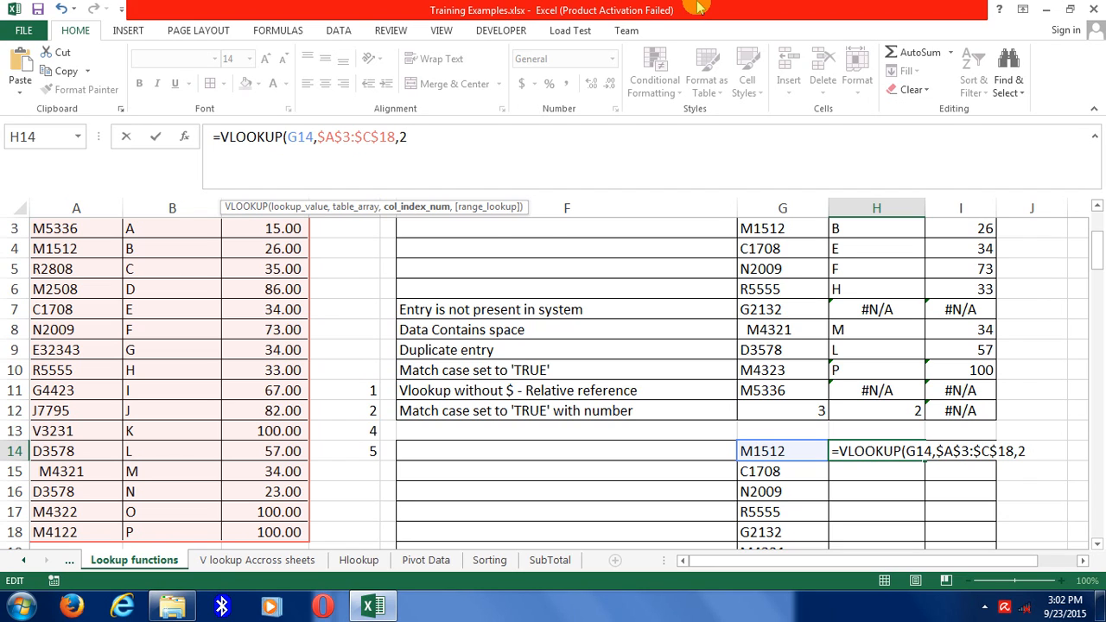
pyautogui.write(',')
pyautogui.press('Down')
pyautogui.press('Tab')
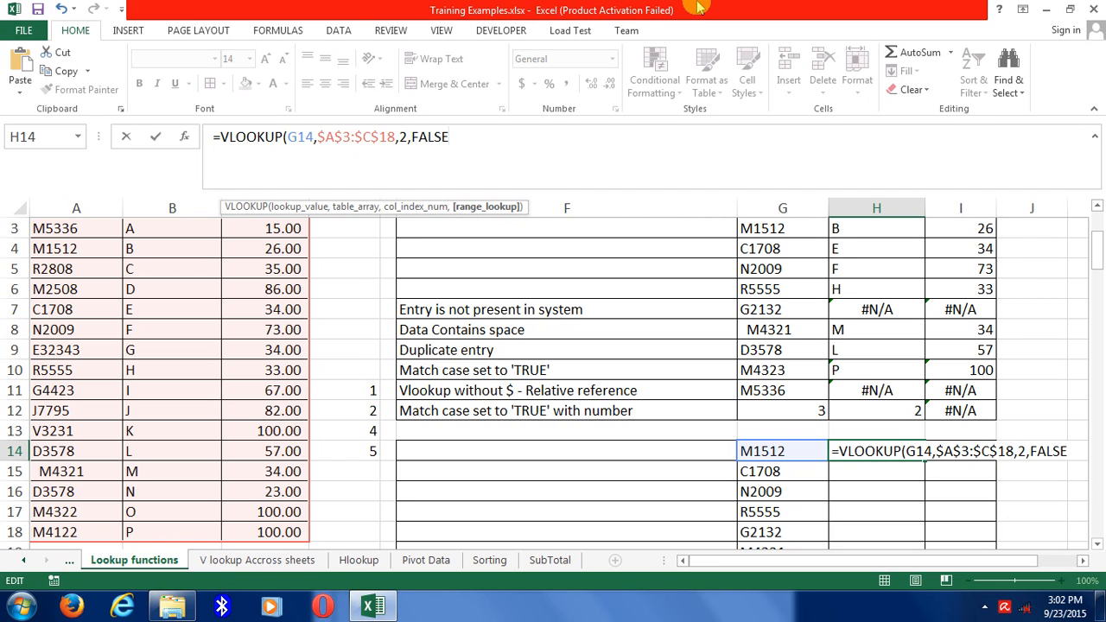
pyautogui.write(')')
pyautogui.press('Return')
pyautogui.press('Up')
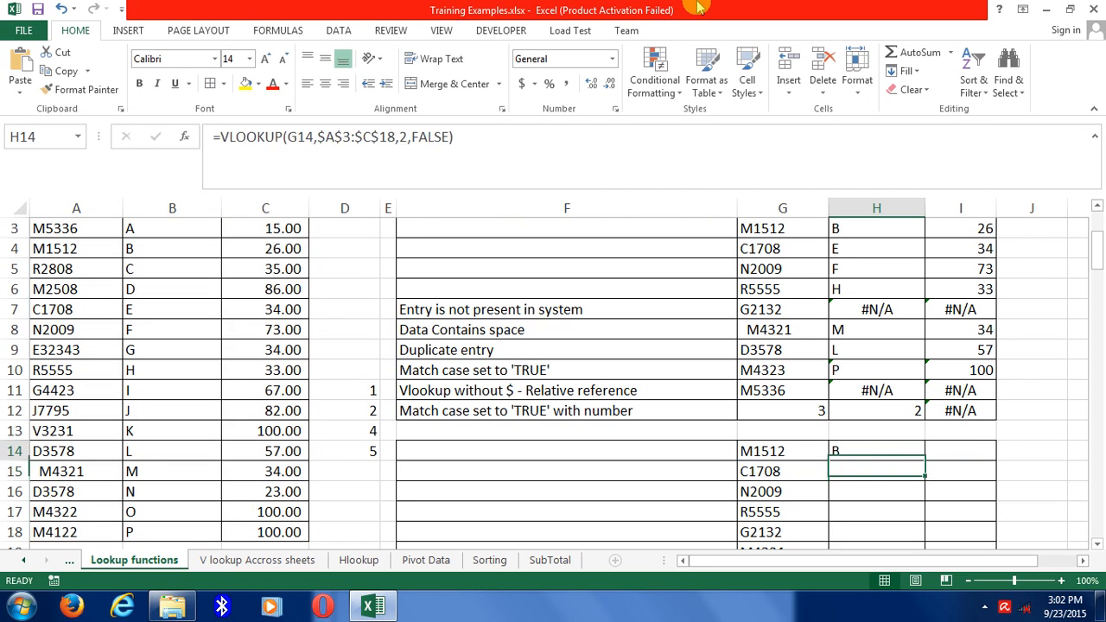
pyautogui.press('Right')
pyautogui.press('Left')
# Step: Copy the formula text =VLOOKUP(G14,$A$3:$C$18,2,FALSE) from H14 and paste it into the Price cell I14
pyautogui.click(622, 144)
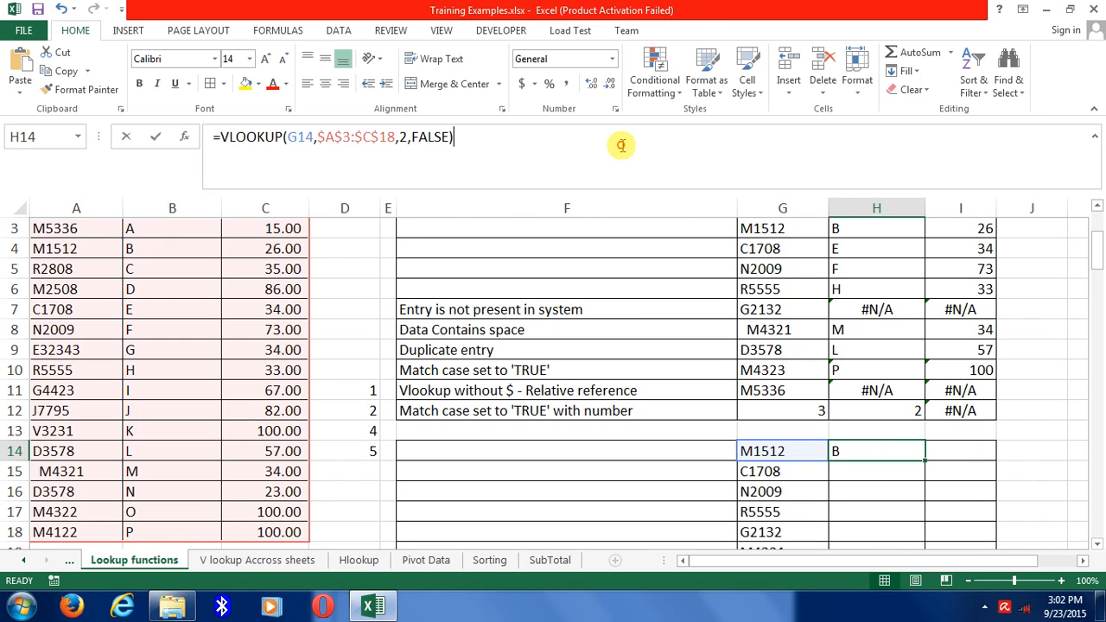
pyautogui.hotkey('ctrl', 'a')
pyautogui.hotkey('ctrl', 'c')
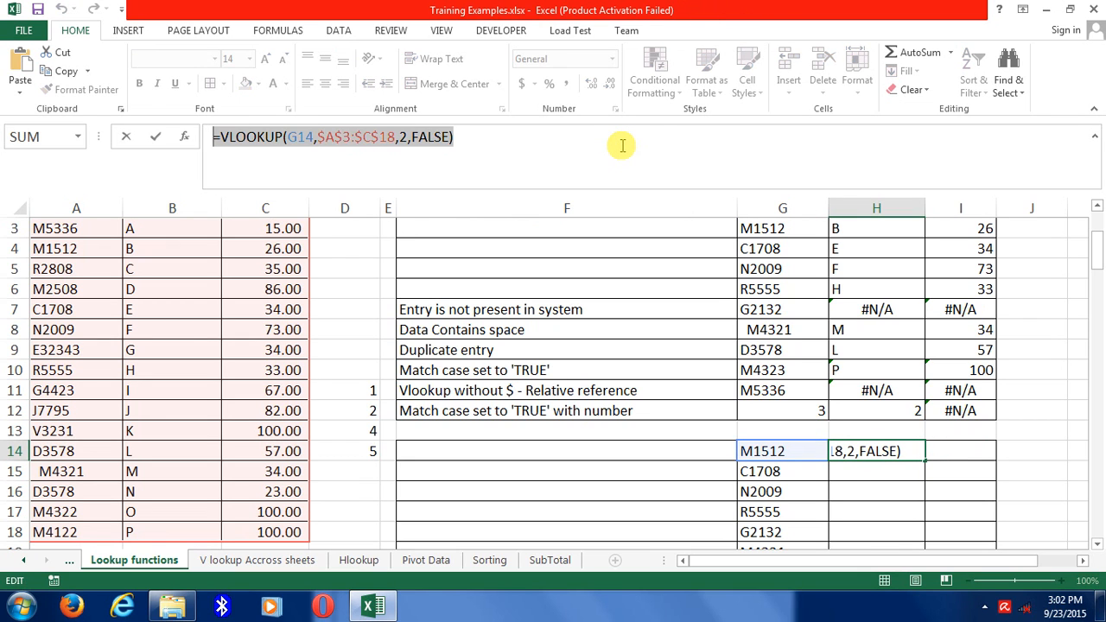
pyautogui.press('Escape')
pyautogui.click(954, 447)
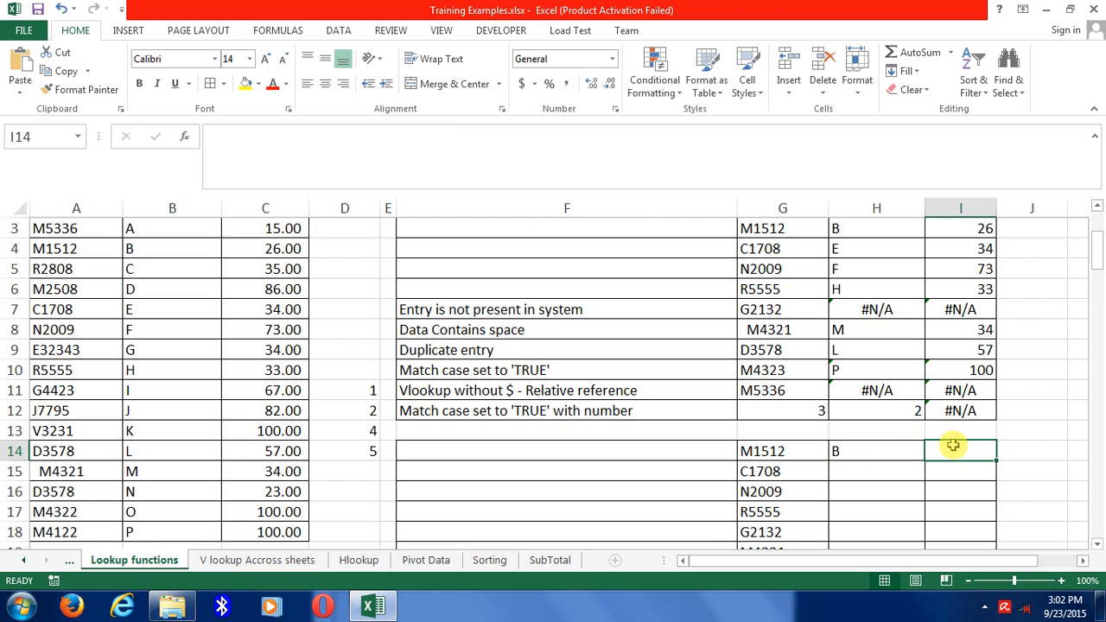
pyautogui.doubleClick(953, 446)
pyautogui.hotkey('ctrl', 'v')
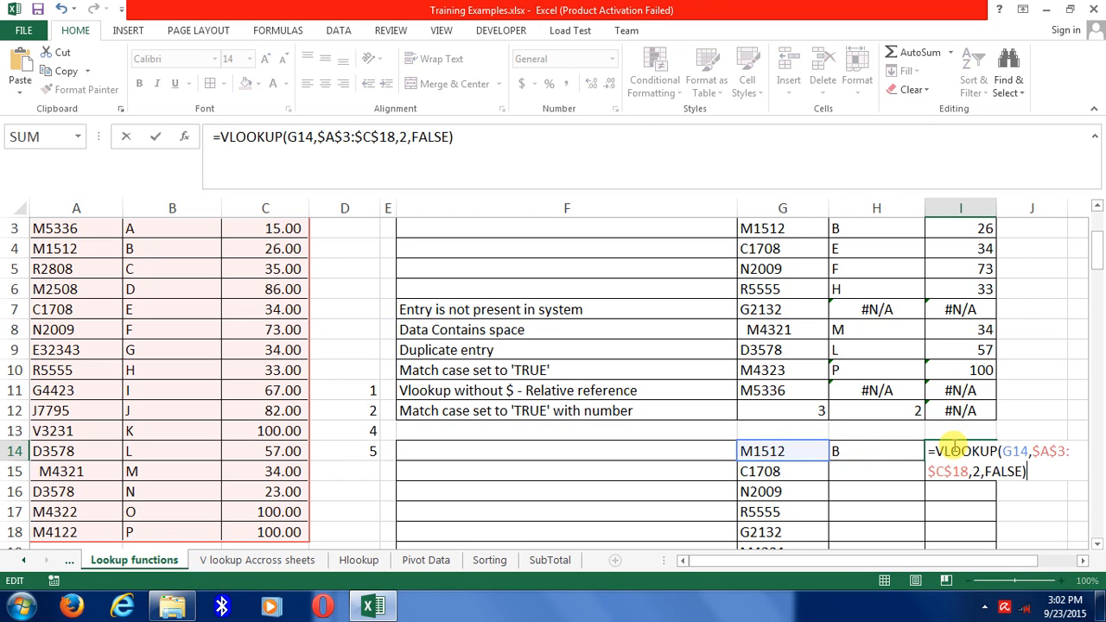
# Step: Change the column index in the I14 VLOOKUP formula to 3 to return the price
pyautogui.press('Up')
pyautogui.press('Down')
pyautogui.press('Left')
pyautogui.press('Left')
pyautogui.press('Left')
pyautogui.press('Left')
pyautogui.press('Left')
pyautogui.press('Left')
pyautogui.press('Left')
pyautogui.press('BackSpace')
pyautogui.write('3')
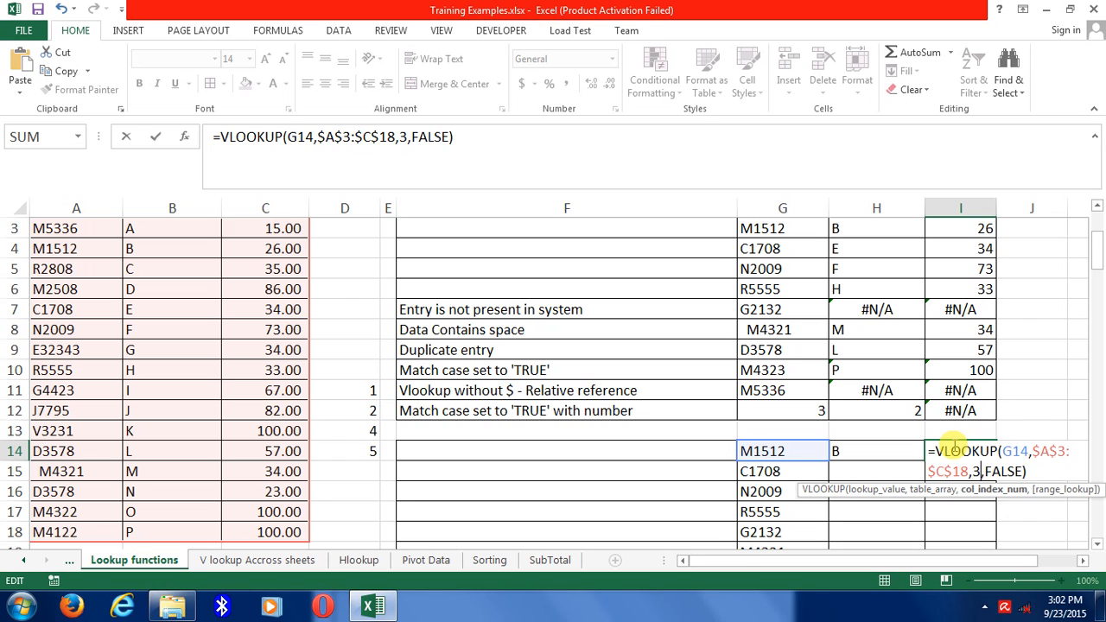
pyautogui.press('Return')
# Step: Copy the lookup formulas in H14:I14 to the Product Name and Price cells H15:I22
pyautogui.press('Up')
pyautogui.press('Left')
pyautogui.hotkey('shift', 'Right')
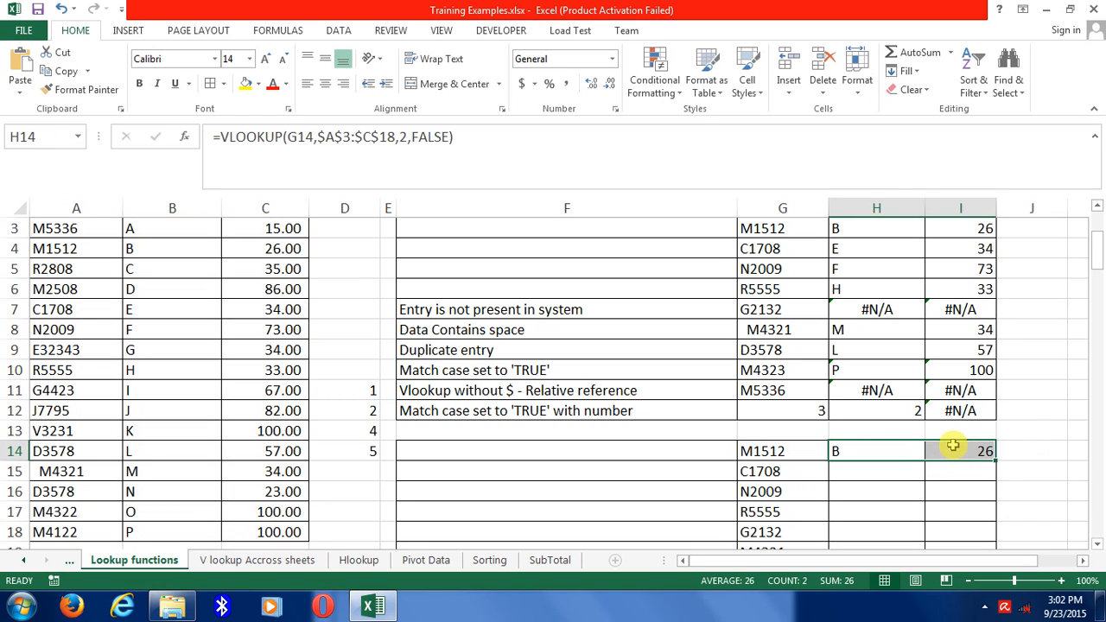
pyautogui.hotkey('ctrl', 'c')
pyautogui.press('Down')
pyautogui.hotkey('shift', 'Right')
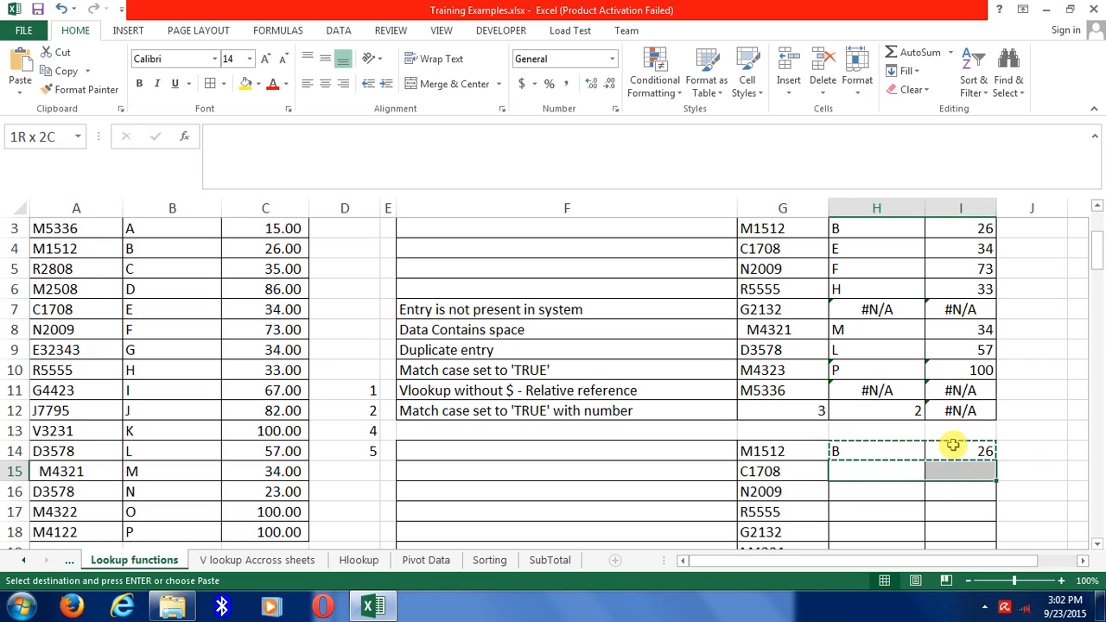
pyautogui.hotkey('shift', 'Down')
pyautogui.hotkey('shift', 'Down')
pyautogui.hotkey('shift', 'Down')
pyautogui.hotkey('shift', 'Down')
pyautogui.hotkey('shift', 'Down')
pyautogui.hotkey('shift', 'Down')
pyautogui.hotkey('shift', 'Down')
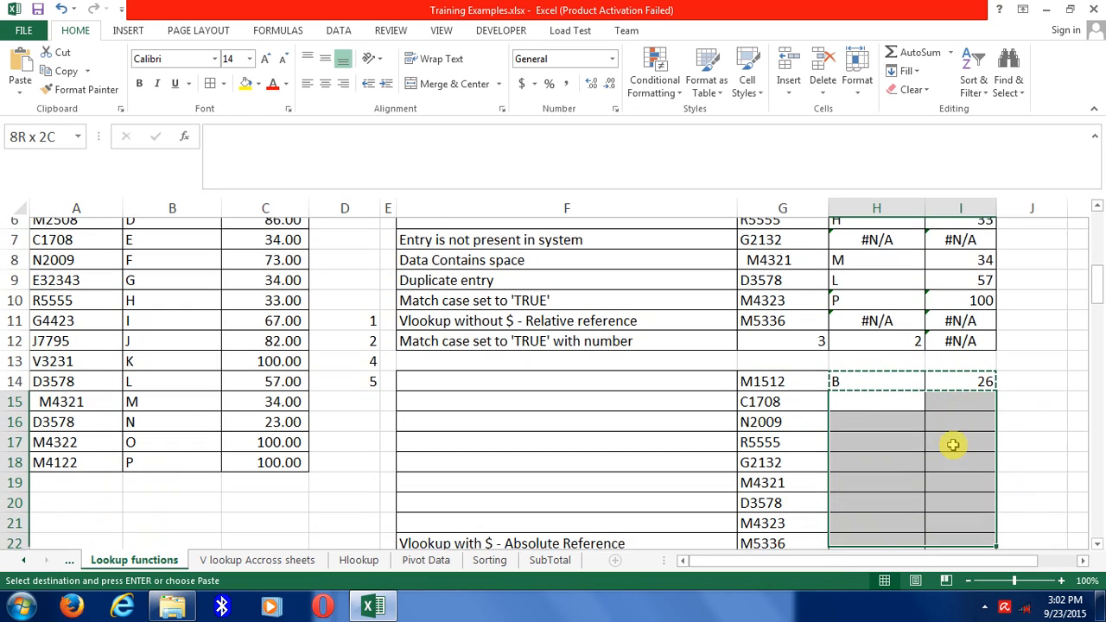
pyautogui.hotkey('ctrl', 'v')
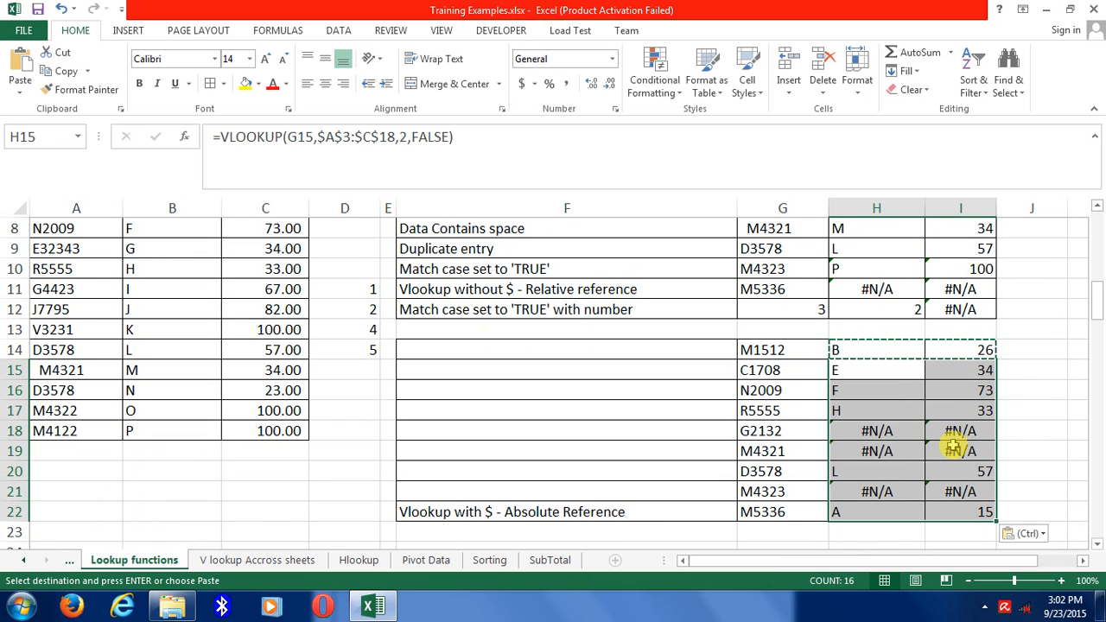
# Step: Examine the table array references in the copied formulas in H22, H21 and H19 against the source table
pyautogui.click(873, 519)
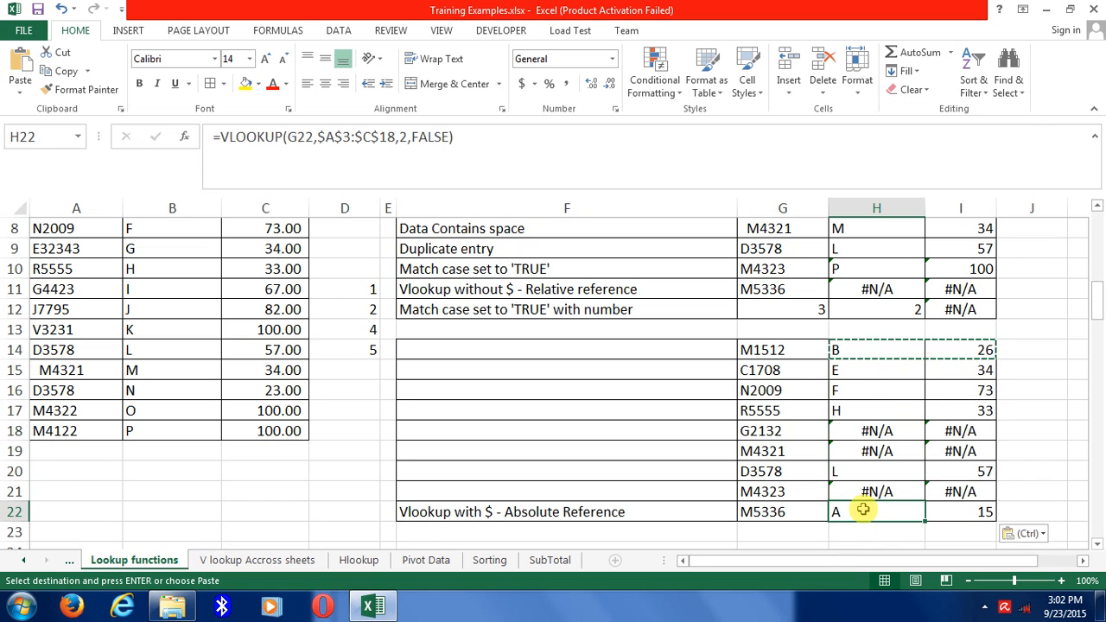
pyautogui.click(266, 431)
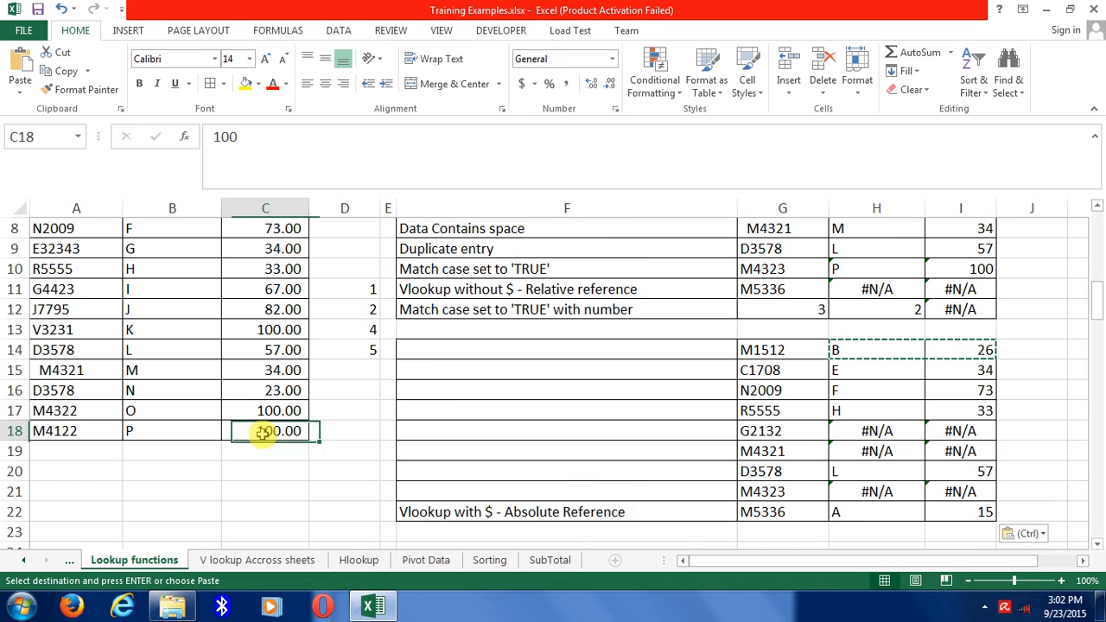
pyautogui.scroll(3, 264, 423)
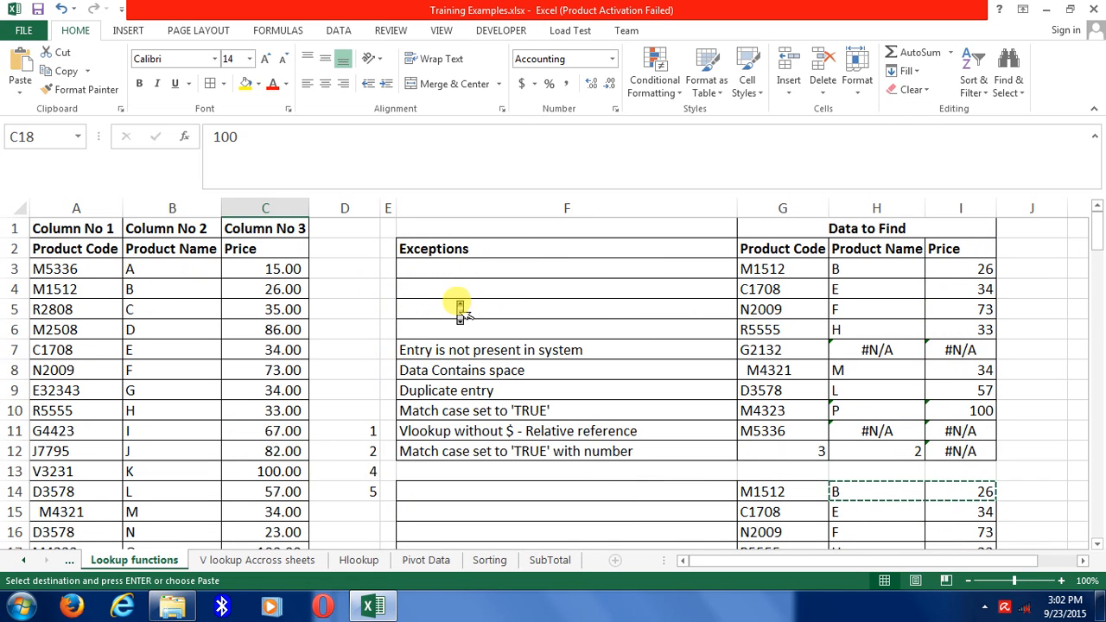
pyautogui.scroll(-3, 458, 302)
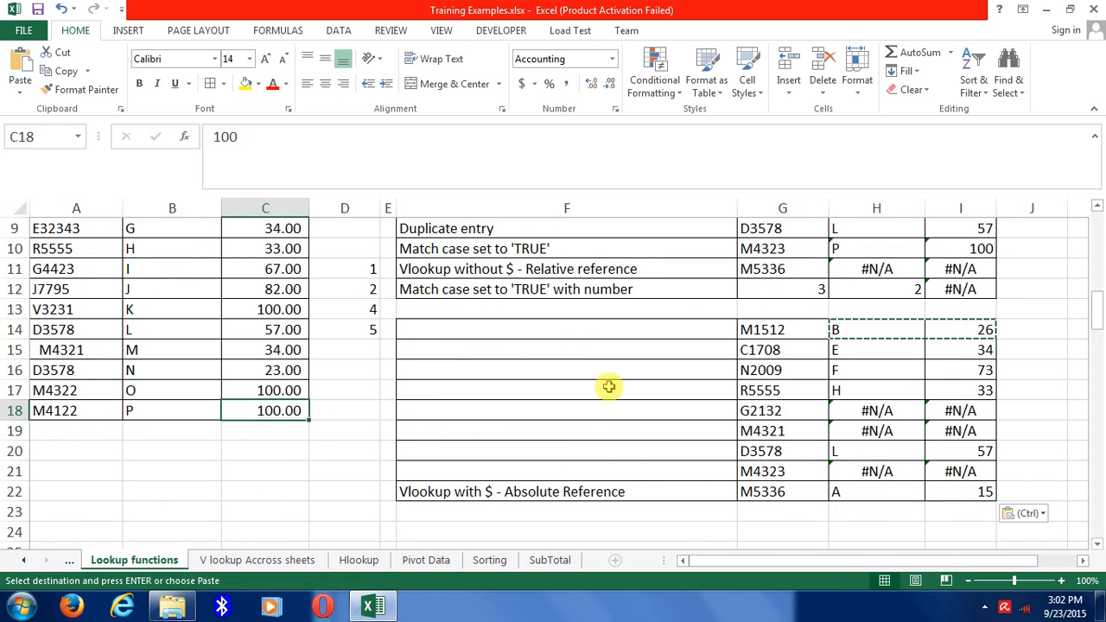
pyautogui.click(839, 491)
pyautogui.press('Escape')
pyautogui.press('F2')
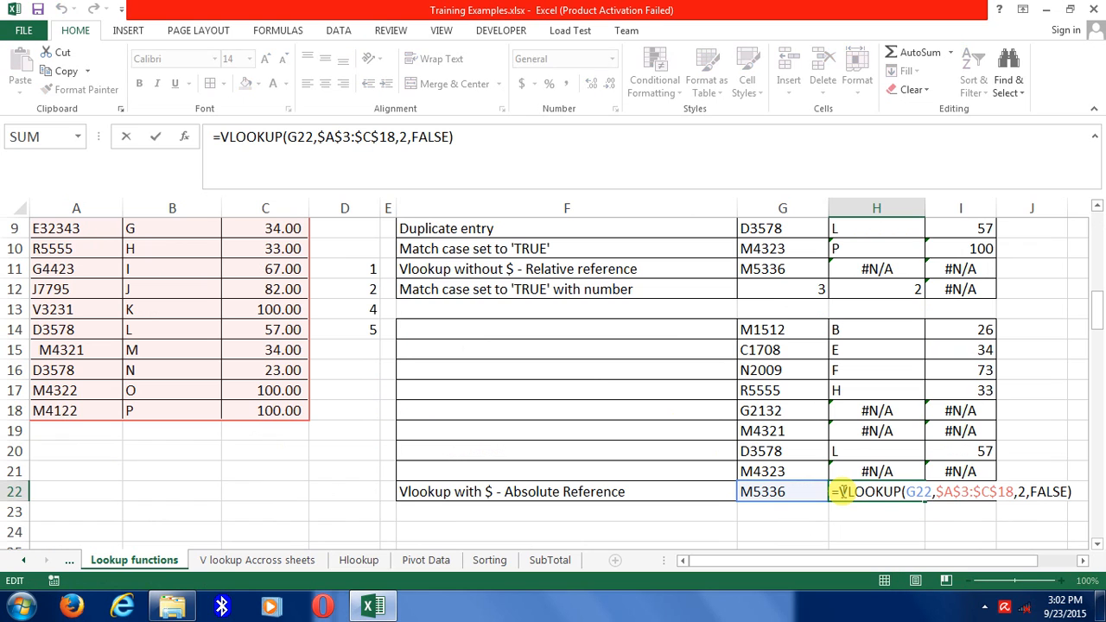
pyautogui.click(873, 471)
pyautogui.press('F2')
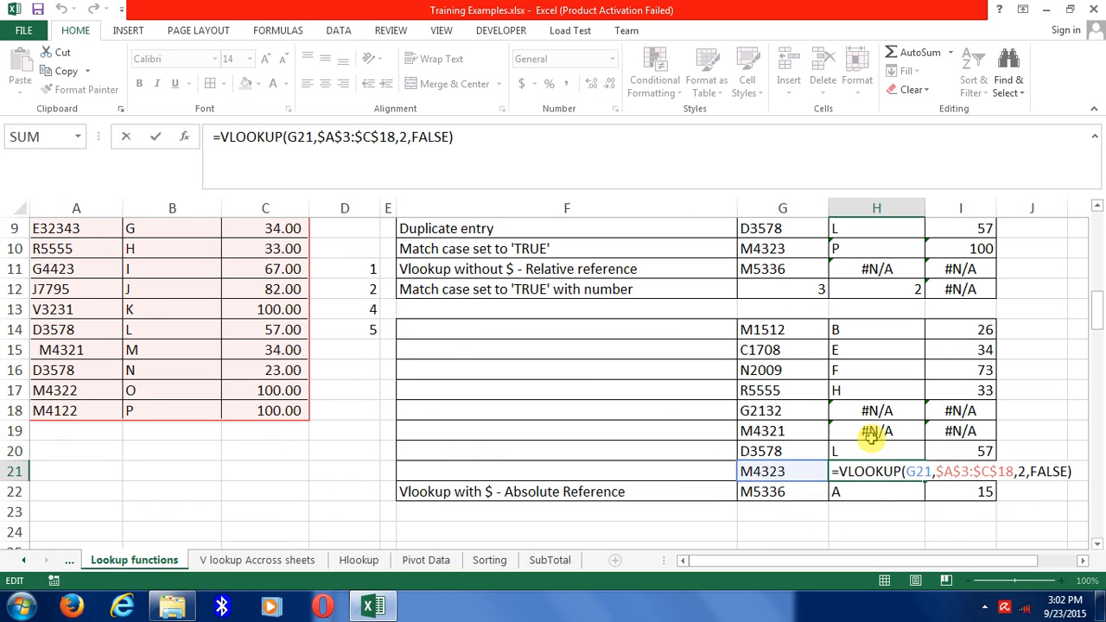
pyautogui.click(872, 434)
pyautogui.press('F2')
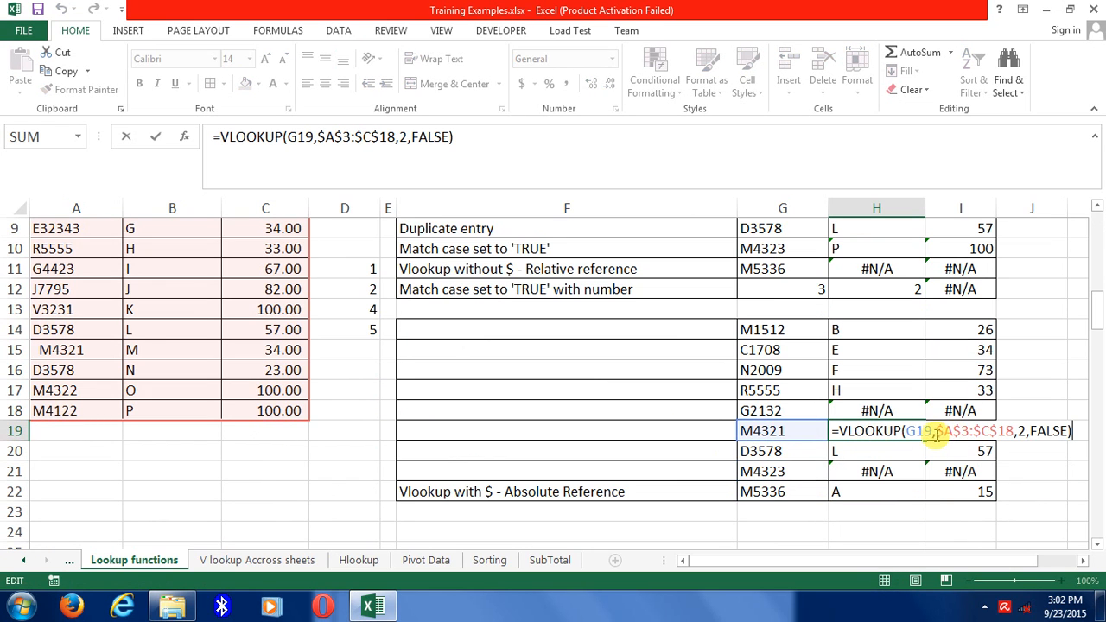
pyautogui.click(935, 435)
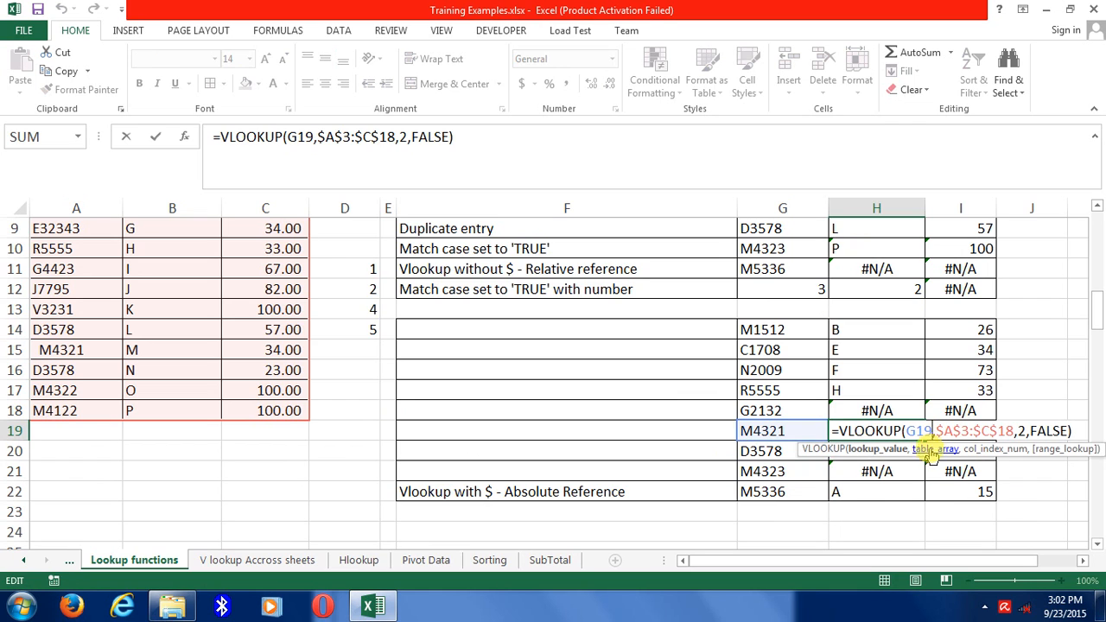
pyautogui.click(951, 429)
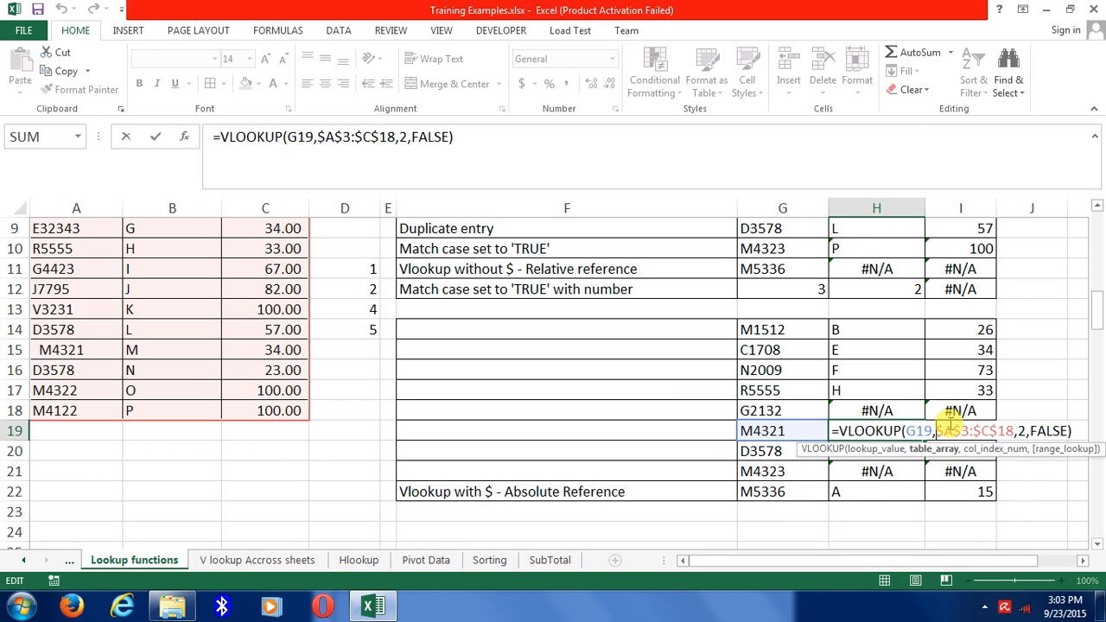
pyautogui.click(911, 328)
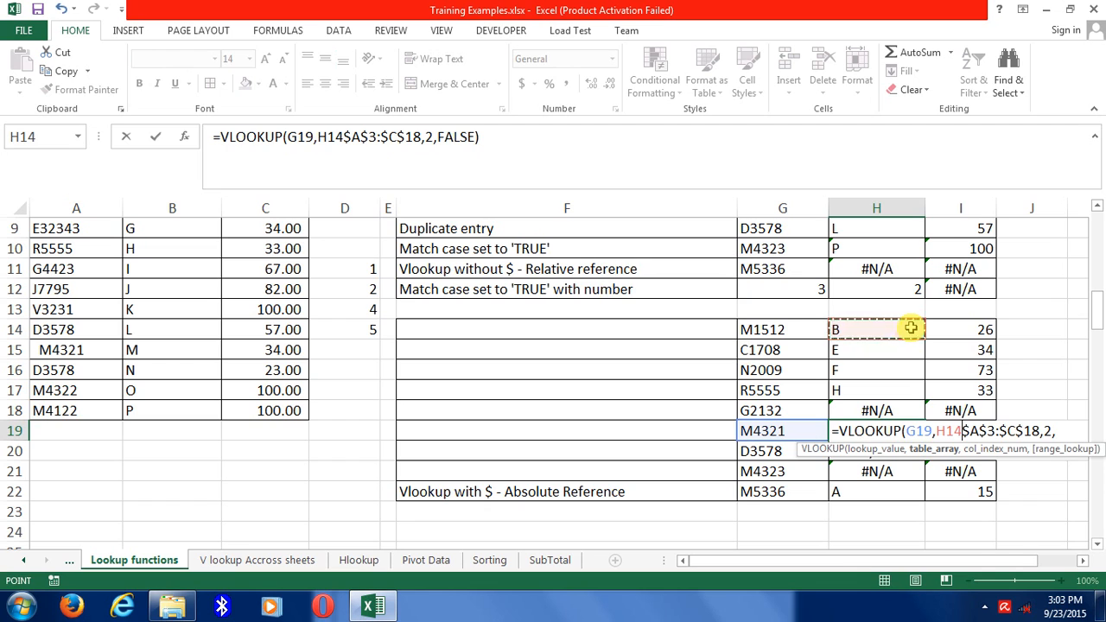
pyautogui.press('Escape')
# Step: Inspect the absolute table reference in the H14 formula without changing it
pyautogui.click(911, 327)
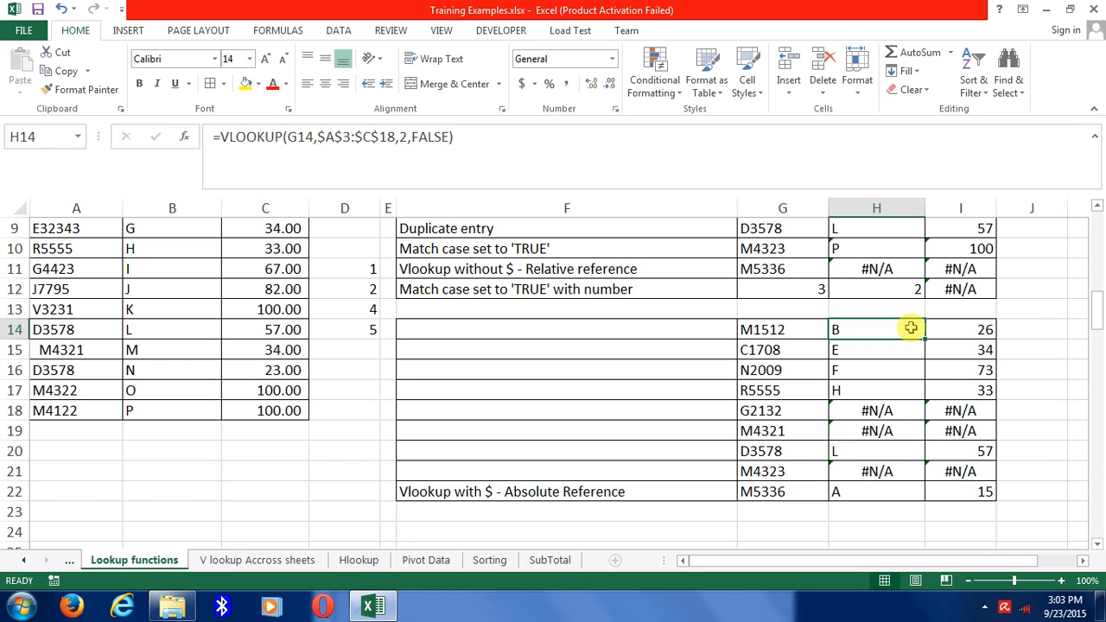
pyautogui.doubleClick(912, 328)
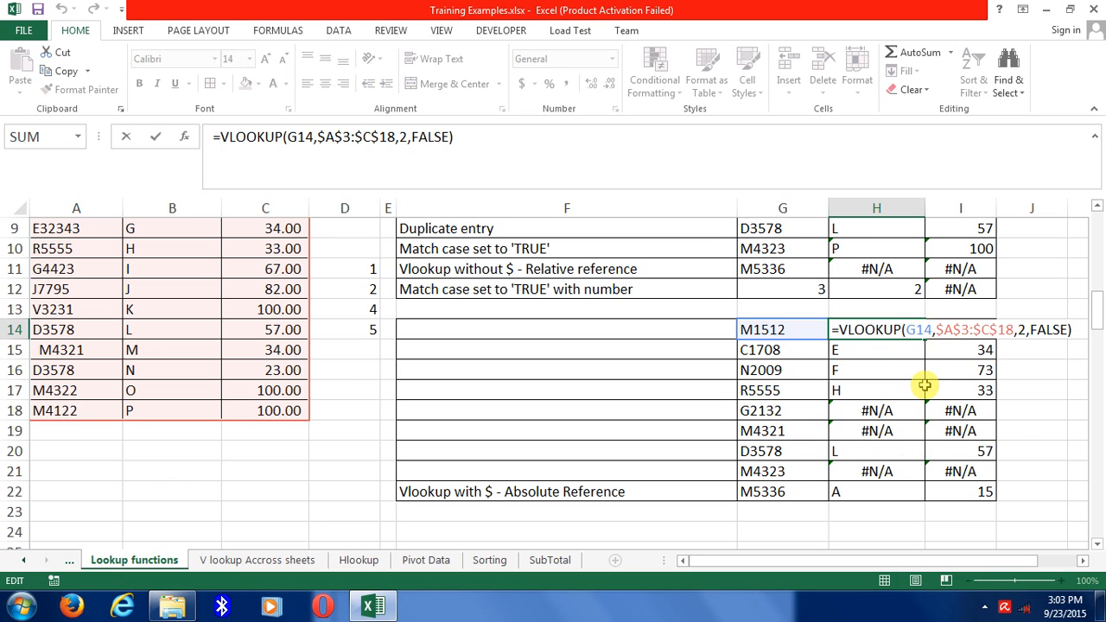
pyautogui.press('Escape')
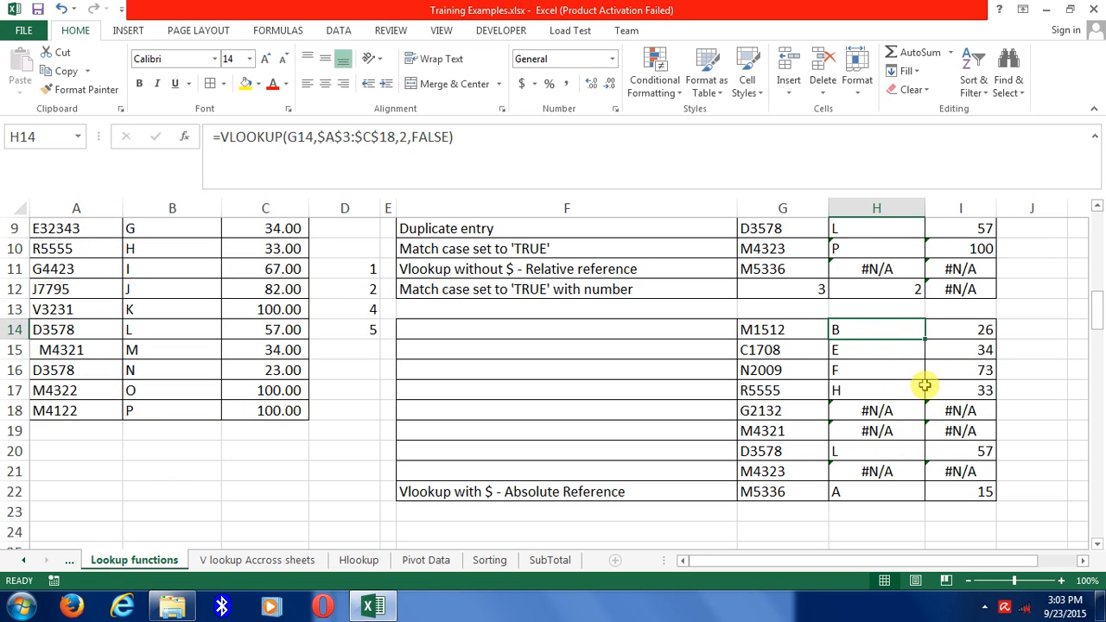
pyautogui.scroll(3, 925, 385)
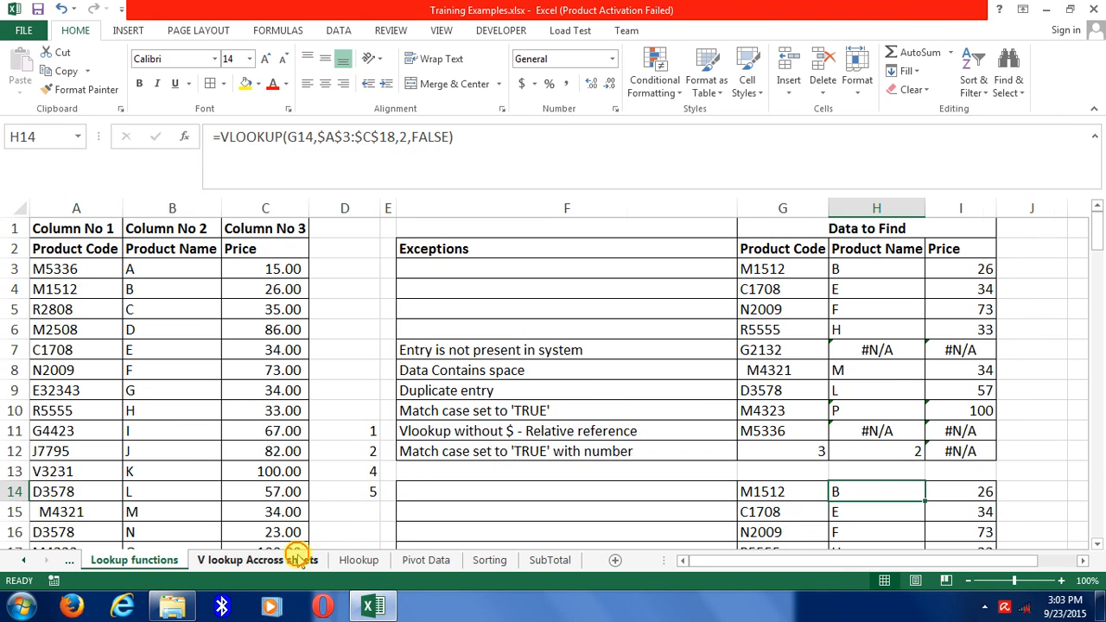
# Step: Clear the existing Product Name formulas in B2:B4 on the V lookup Accross sheets worksheet
pyautogui.click(296, 557)
pyautogui.click(135, 248)
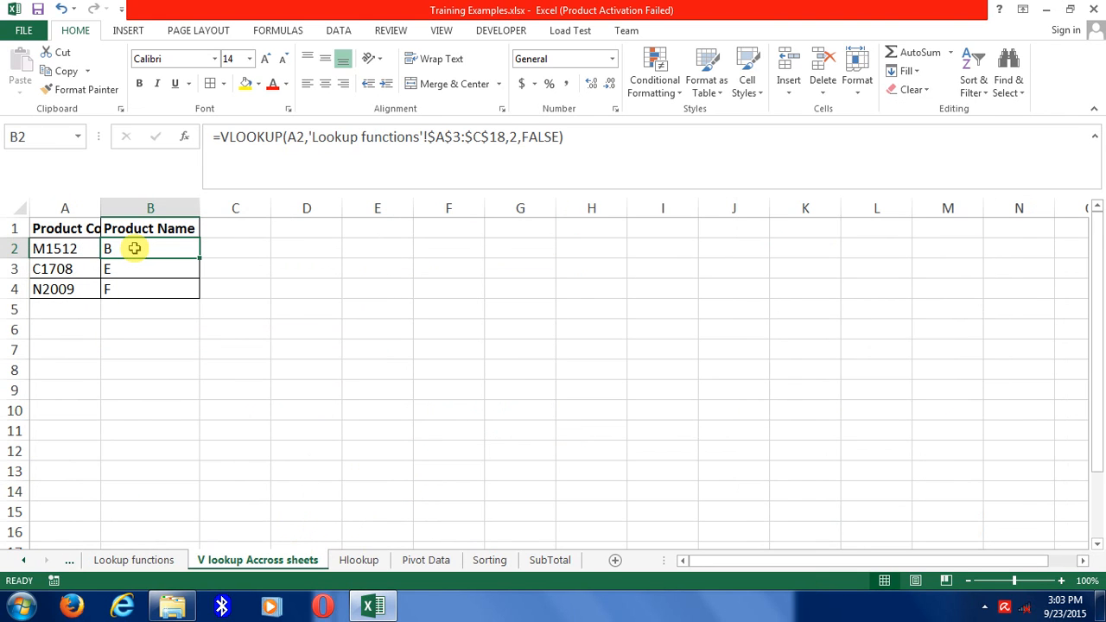
pyautogui.press('Delete')
pyautogui.press('Down')
pyautogui.press('Delete')
pyautogui.press('Up')
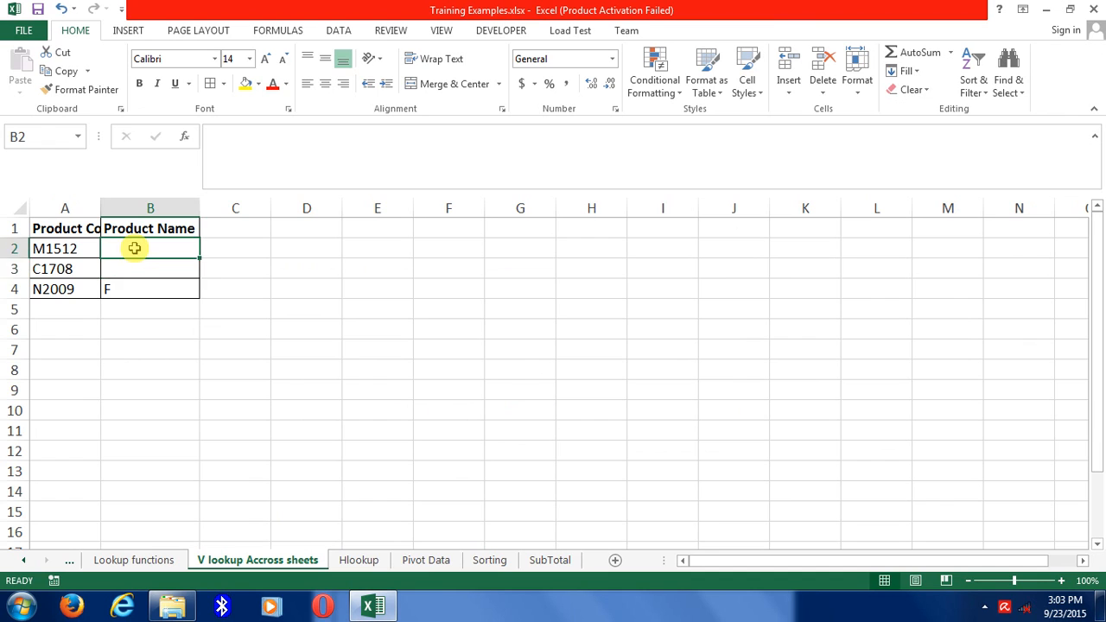
pyautogui.press('Down')
pyautogui.press('Down')
pyautogui.press('Delete')
# Step: Start a VLOOKUP formula in B2 with A2 as the lookup value and A3:C18 on the Lookup functions sheet as the table array
pyautogui.press('Up')
pyautogui.press('Up')
pyautogui.write('=vl')
pyautogui.press('Tab')
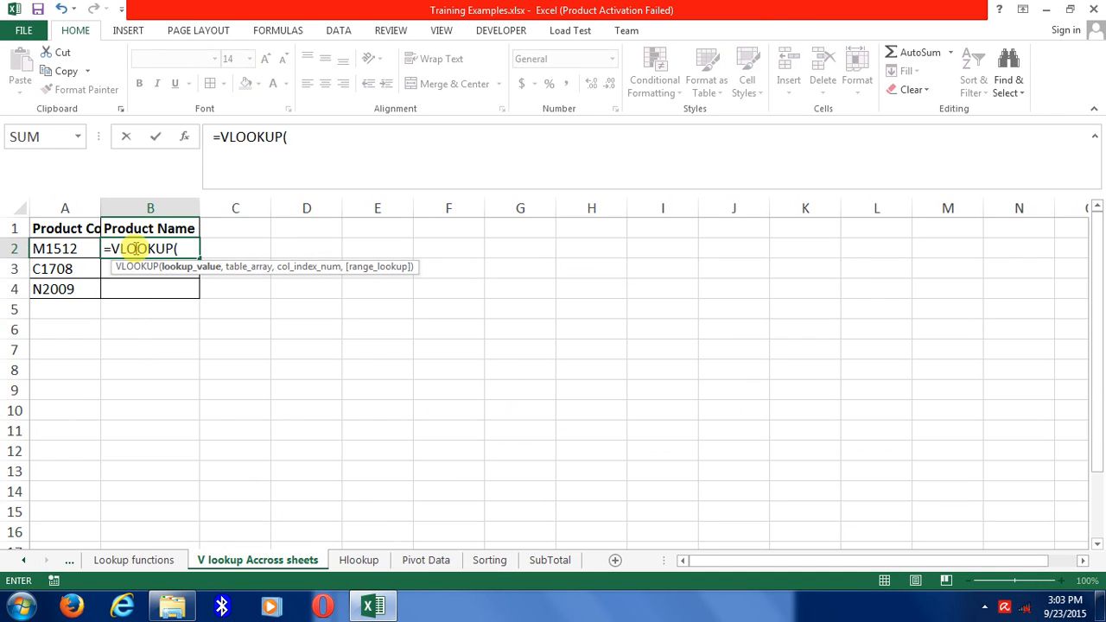
pyautogui.press('Left')
pyautogui.write(',')
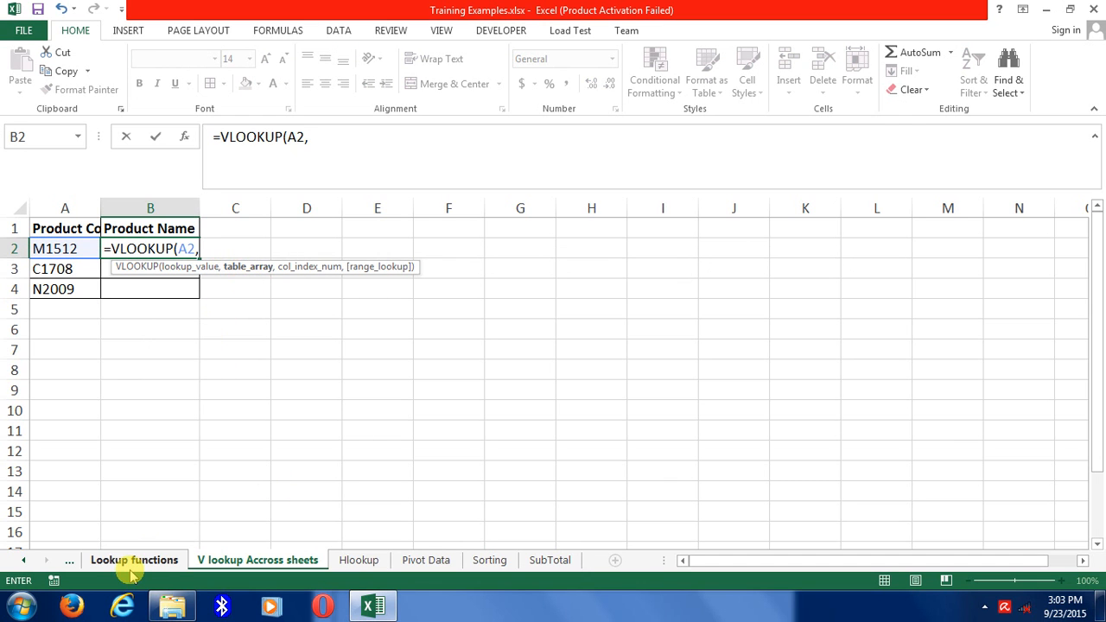
pyautogui.click(141, 566)
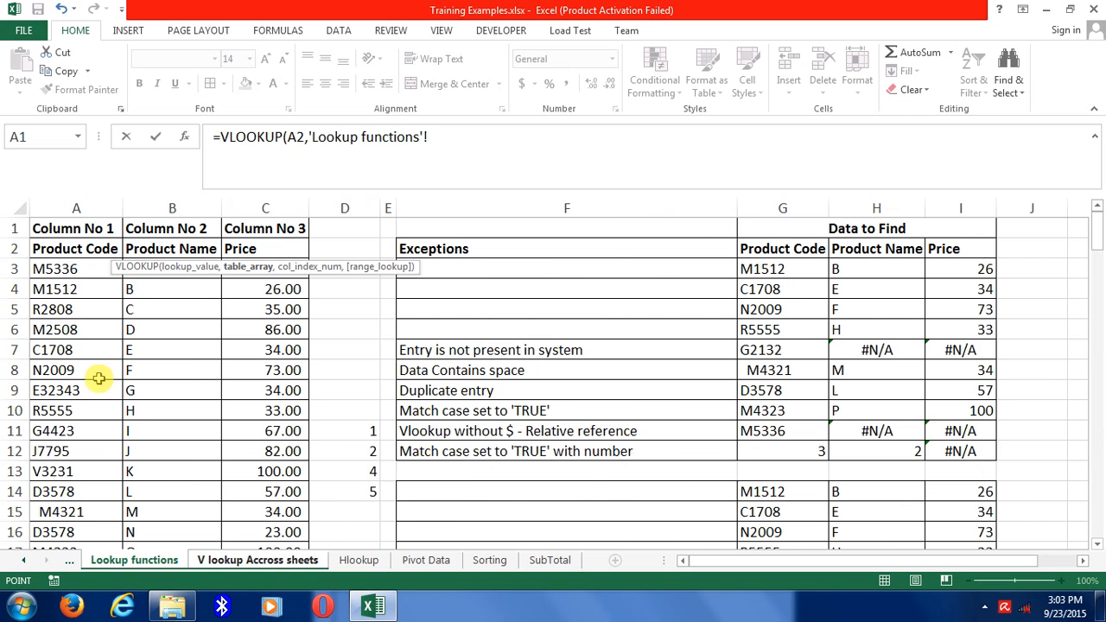
pyautogui.click(78, 270)
pyautogui.moveTo(77, 271); pyautogui.dragTo(298, 540)
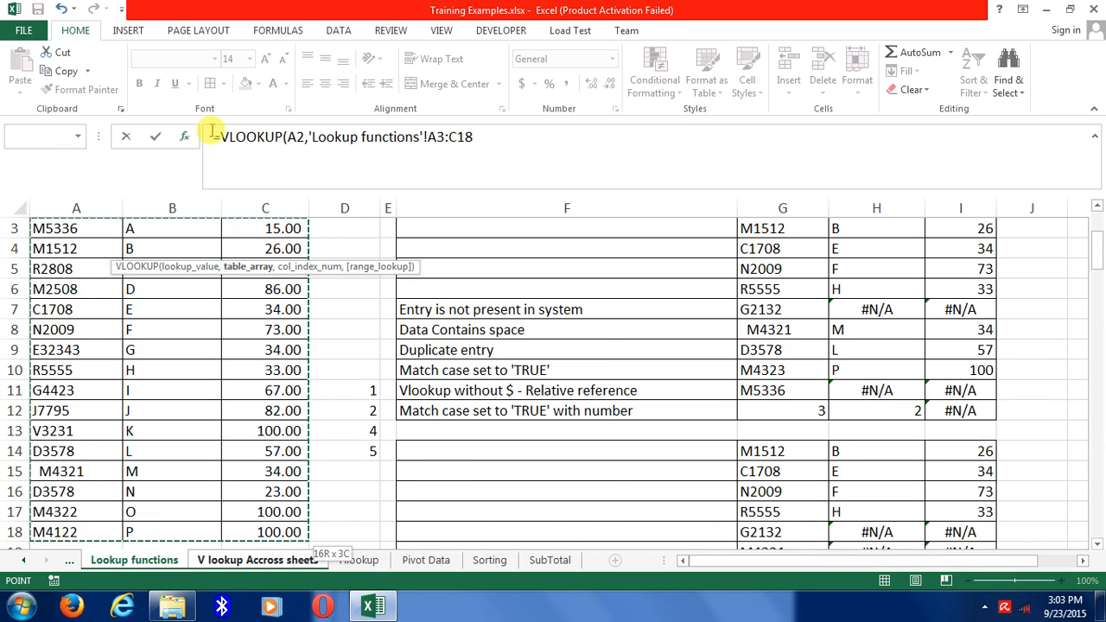
# Step: Make the cross-sheet table array in the B2 formula absolute as $A$3:$C$18
pyautogui.click(427, 136)
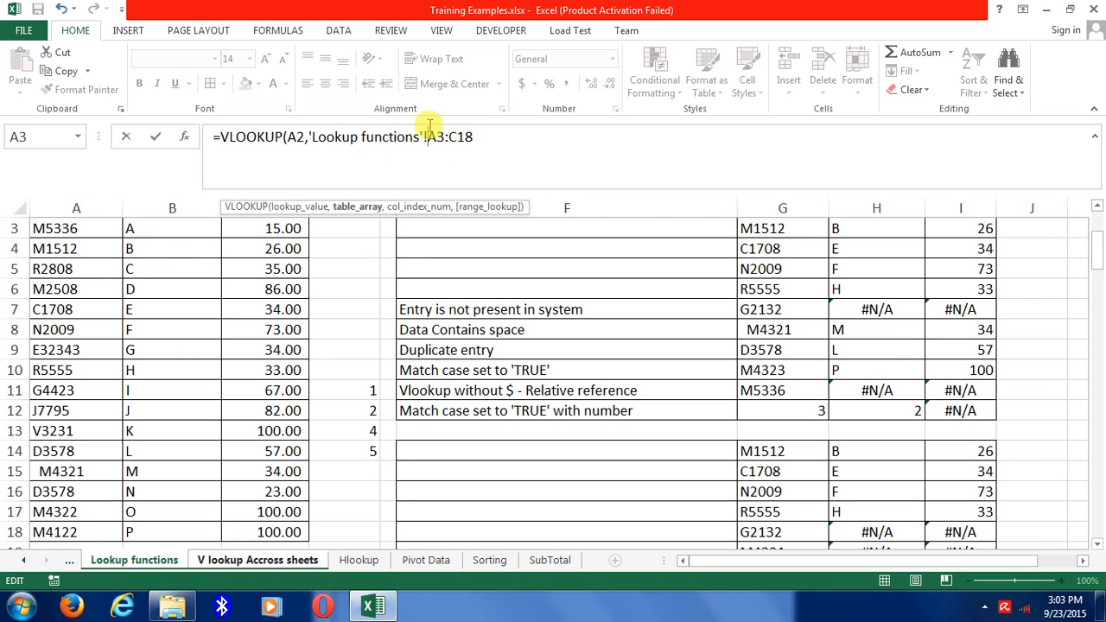
pyautogui.press('F4')
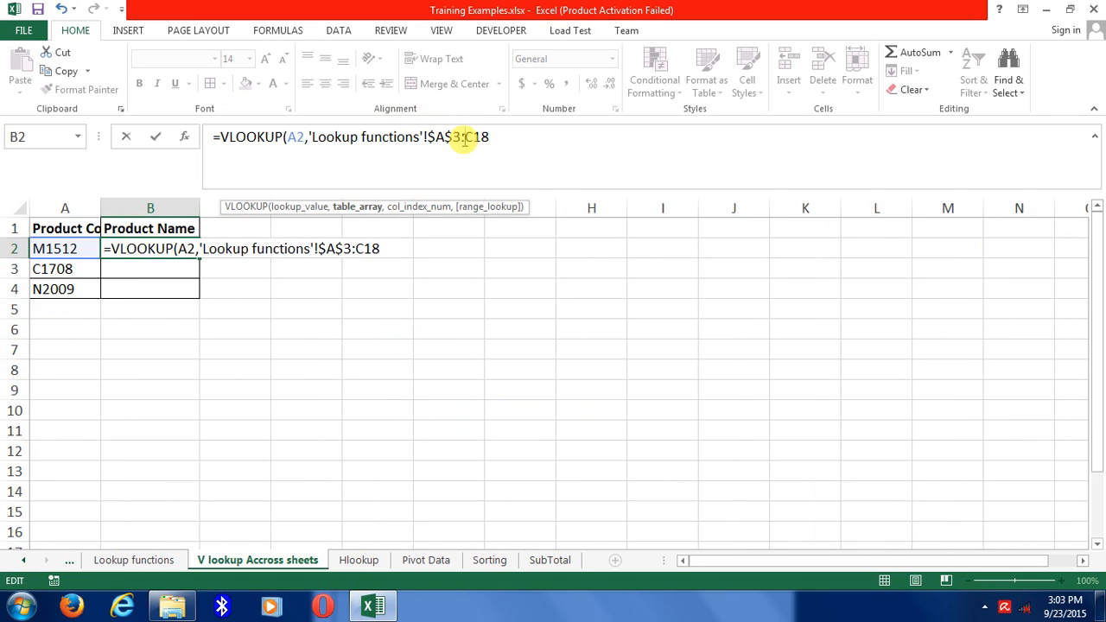
pyautogui.press('F4')
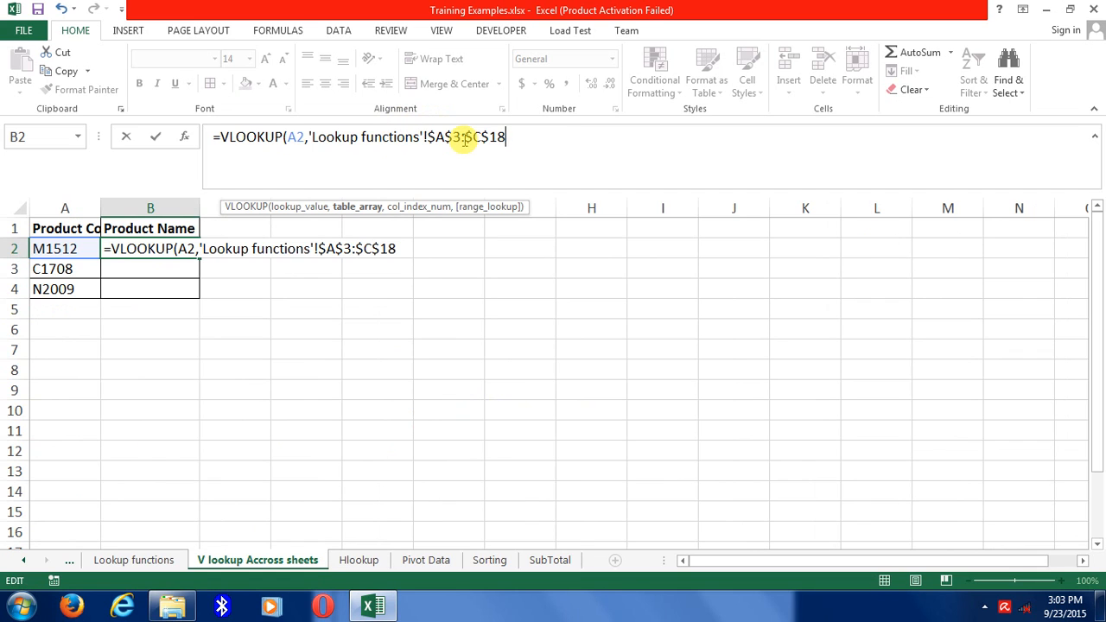
# Step: Complete the B2 formula with column index 2 and FALSE for an exact match
pyautogui.write(',2,')
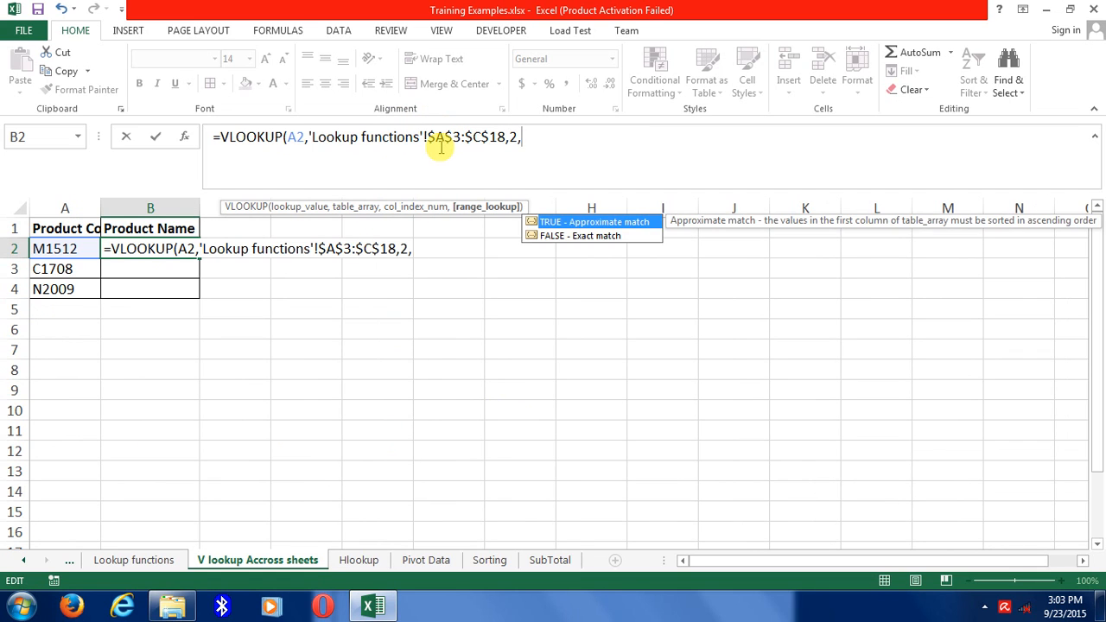
pyautogui.press('Down')
pyautogui.press('Tab')
pyautogui.write(')')
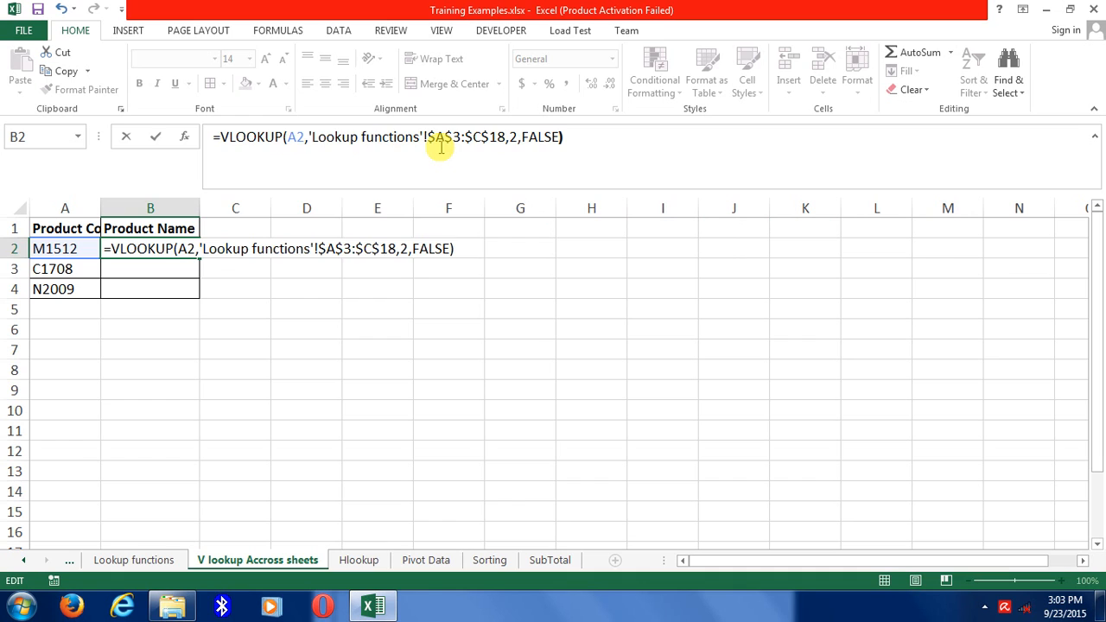
pyautogui.press('Return')
# Step: Copy the B2 lookup formula to the remaining Product Name cells B3:B4
pyautogui.click(159, 249)
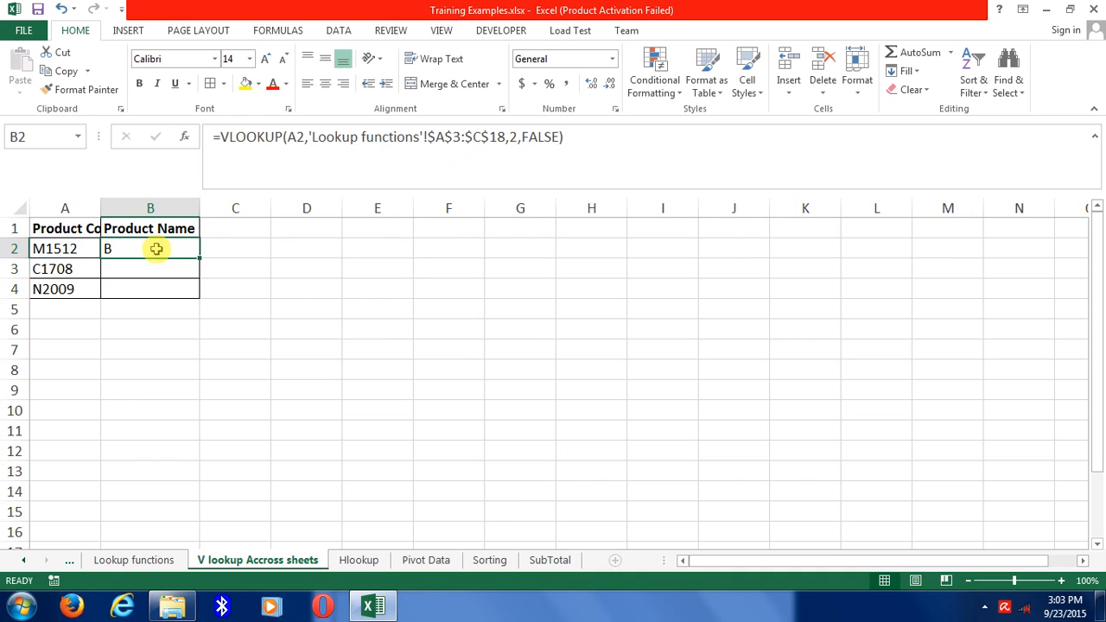
pyautogui.hotkey('ctrl', 'c')
pyautogui.press('Down')
pyautogui.hotkey('shift', 'Down')
pyautogui.hotkey('ctrl', 'v')
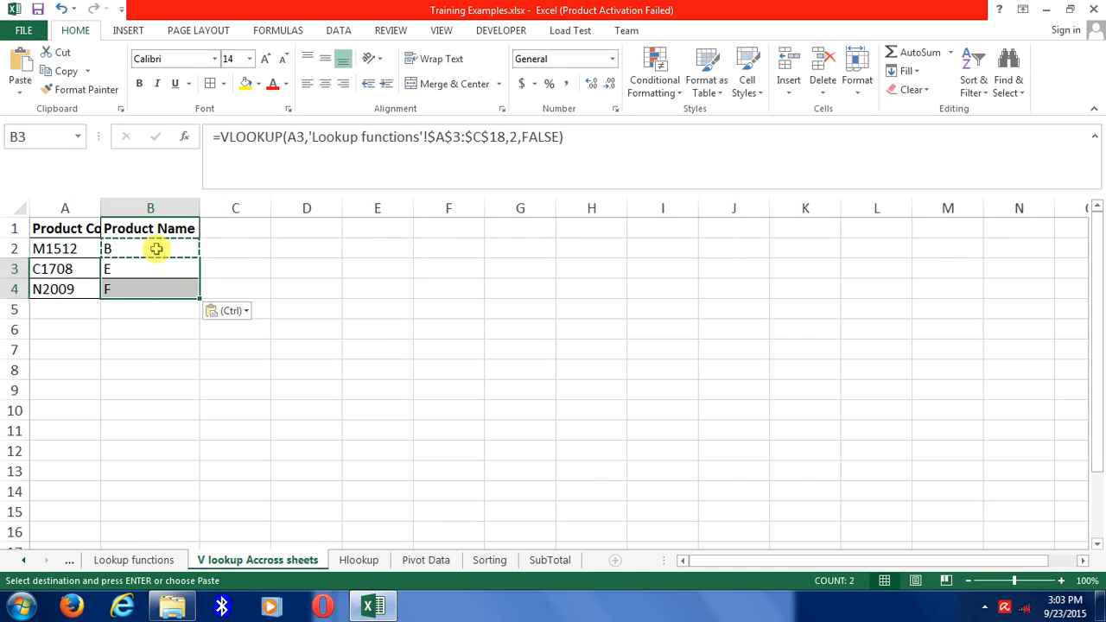
pyautogui.press('Escape')
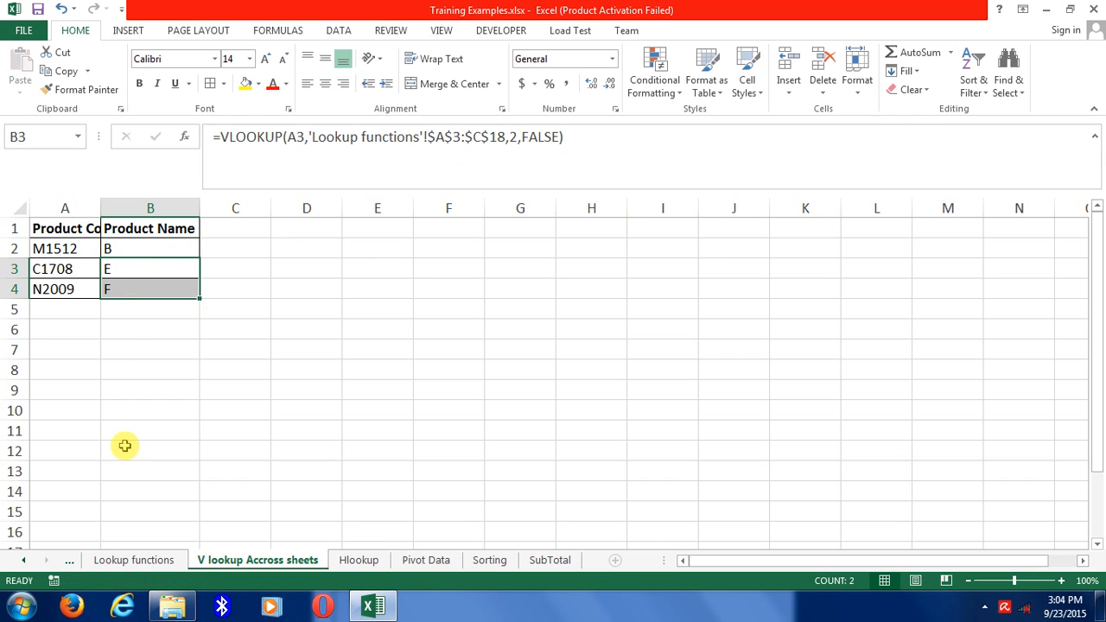
# Step: Return to the Lookup functions sheet and view the "Rules while using Vlookup" list below the lookup tables
pyautogui.click(154, 560)
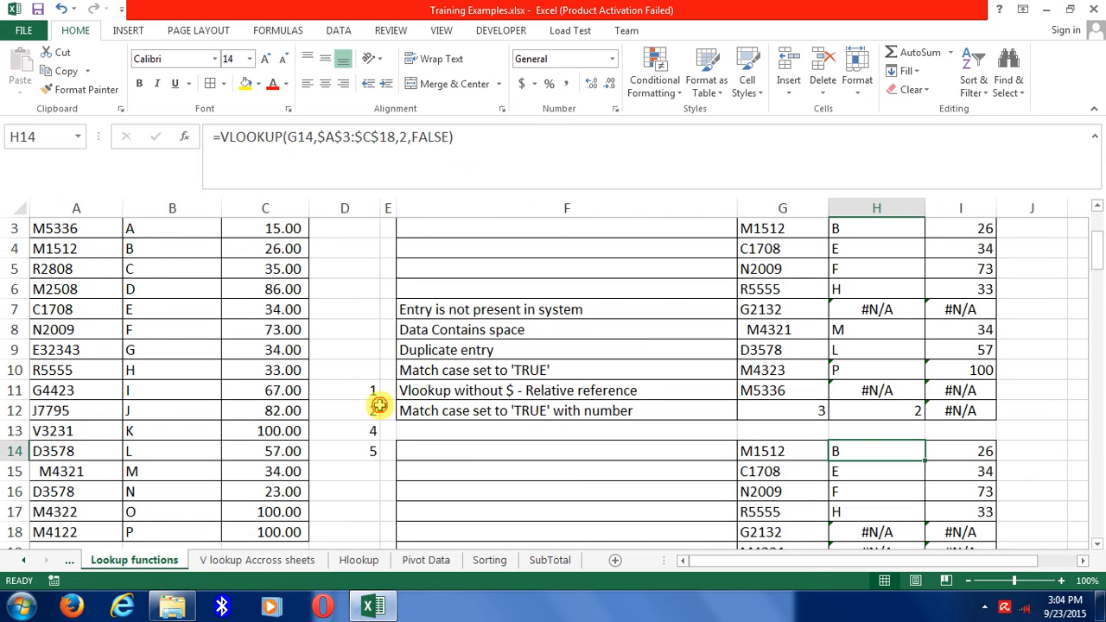
pyautogui.click(375, 408)
pyautogui.scroll(-6, 378, 407)
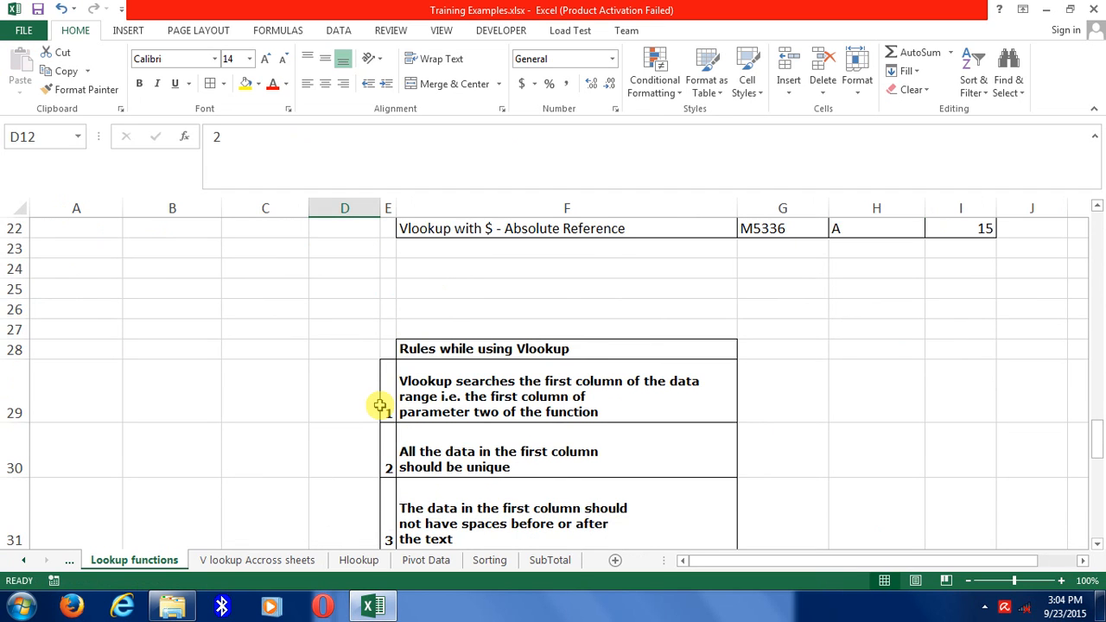
# Step: Review the first VLOOKUP rule in F29 and relate it to the product code in G3 of the Data to Find table
pyautogui.scroll(-3, 379, 406)
pyautogui.scroll(1, 380, 406)
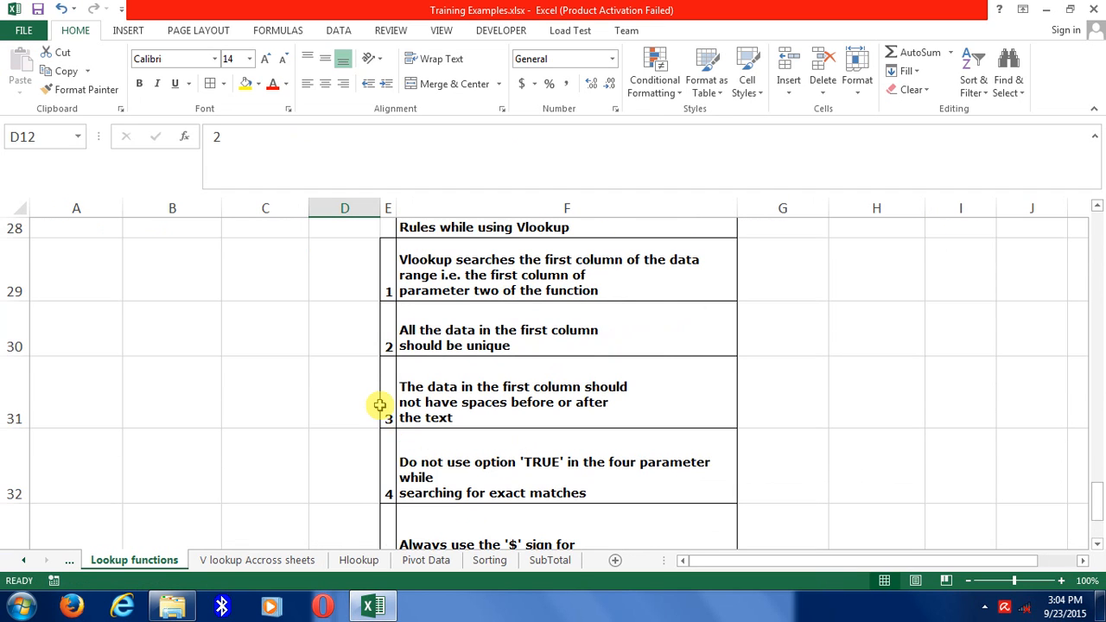
pyautogui.click(476, 289)
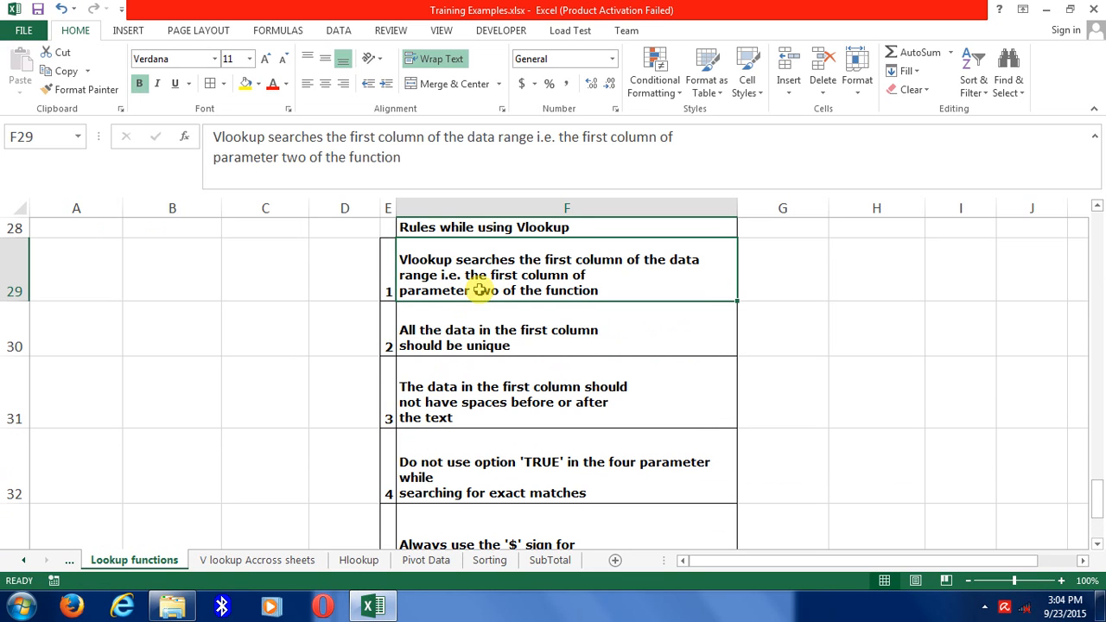
pyautogui.scroll(9, 483, 290)
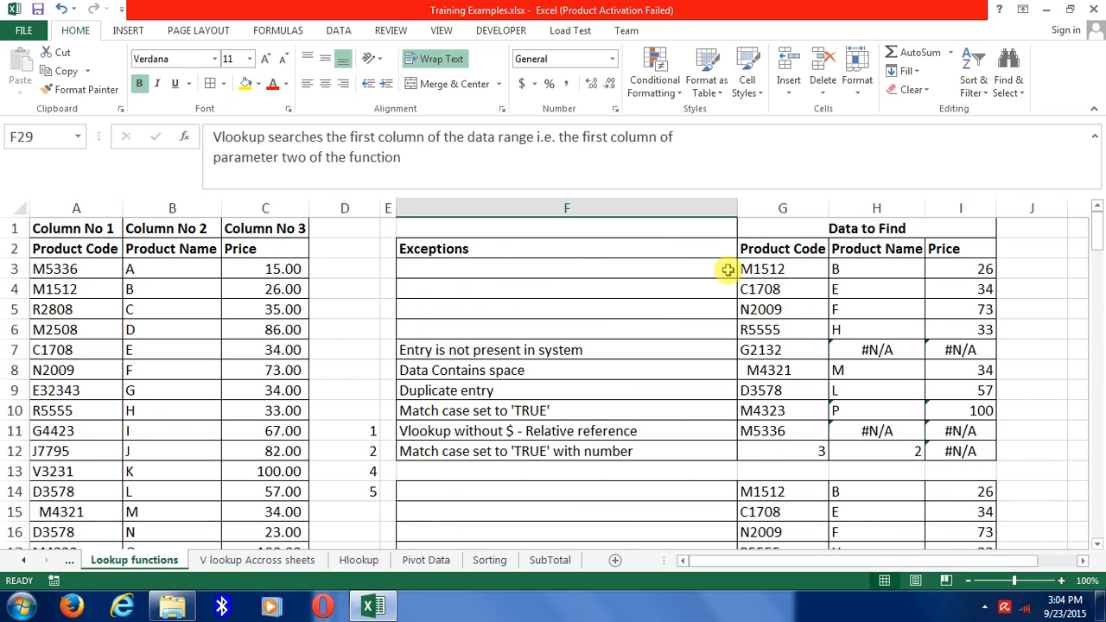
pyautogui.click(772, 268)
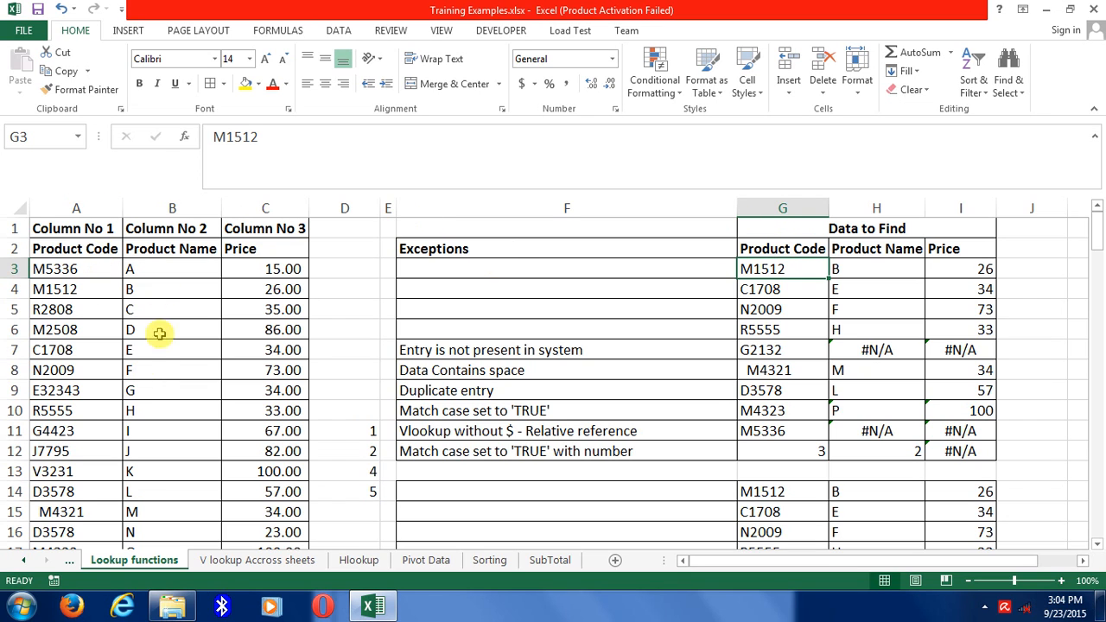
# Step: Go through VLOOKUP rules 2 to 5 one by one in cells F30 to F33 of the rules list
pyautogui.scroll(-7, 153, 415)
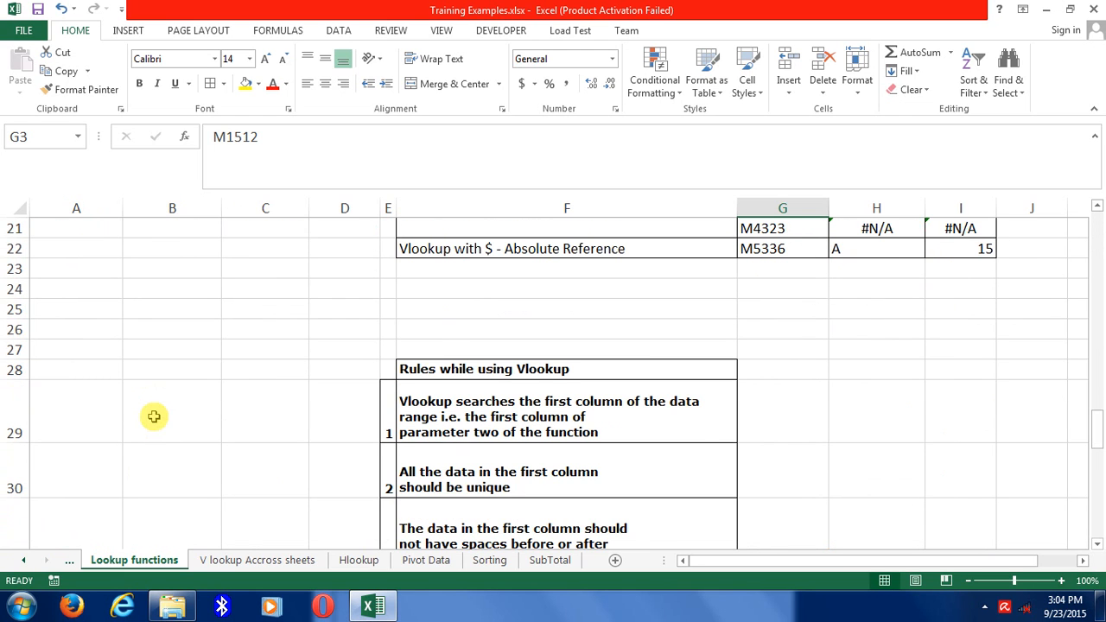
pyautogui.click(467, 473)
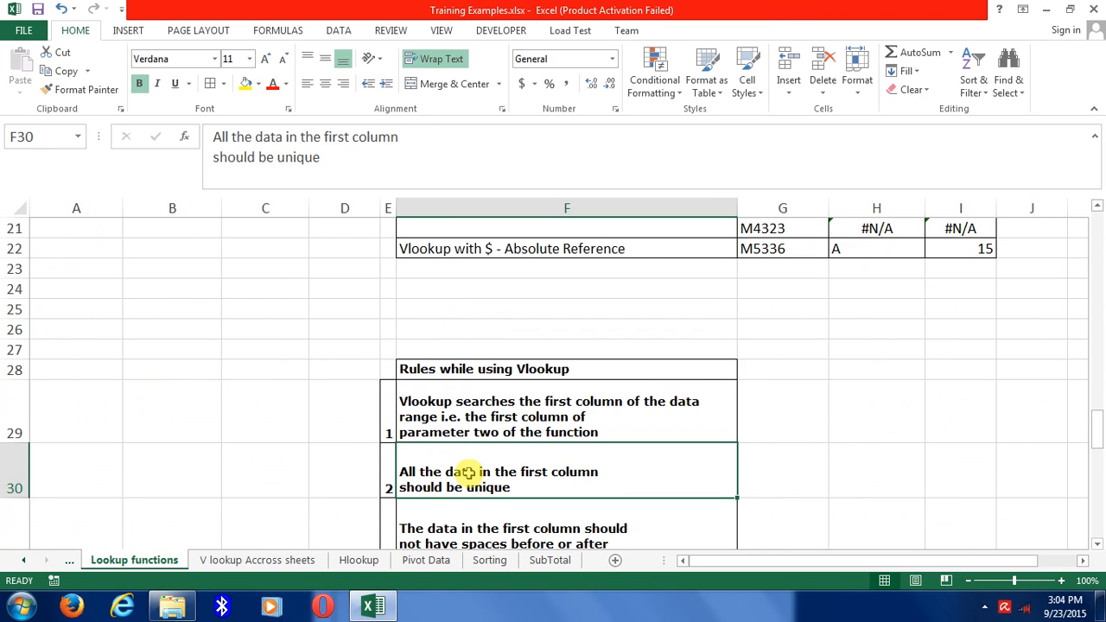
pyautogui.press('Down')
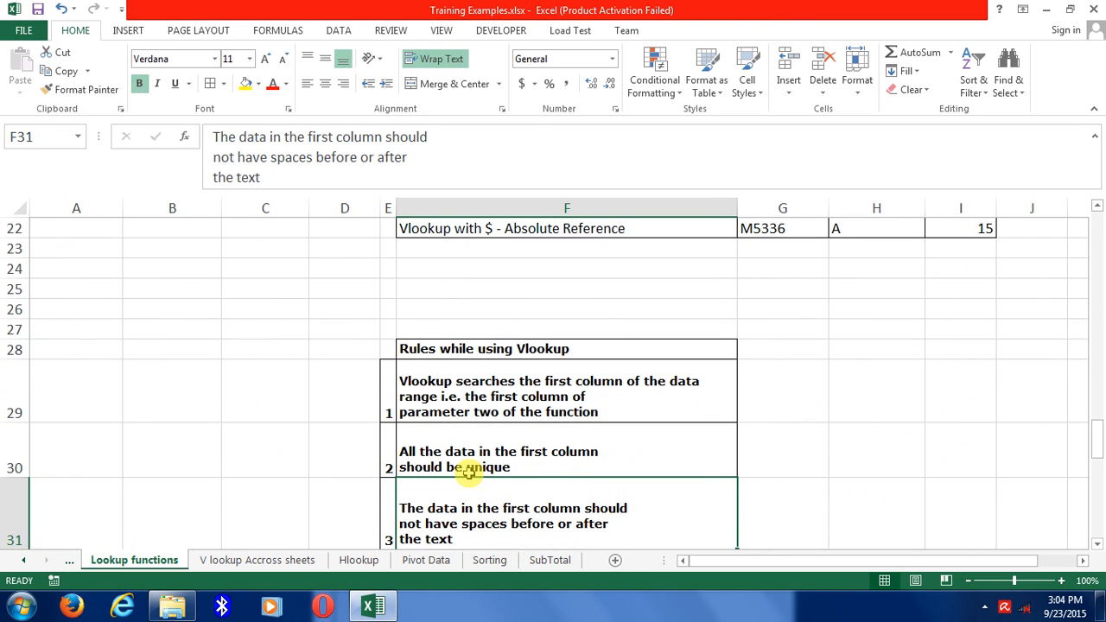
pyautogui.press('Down')
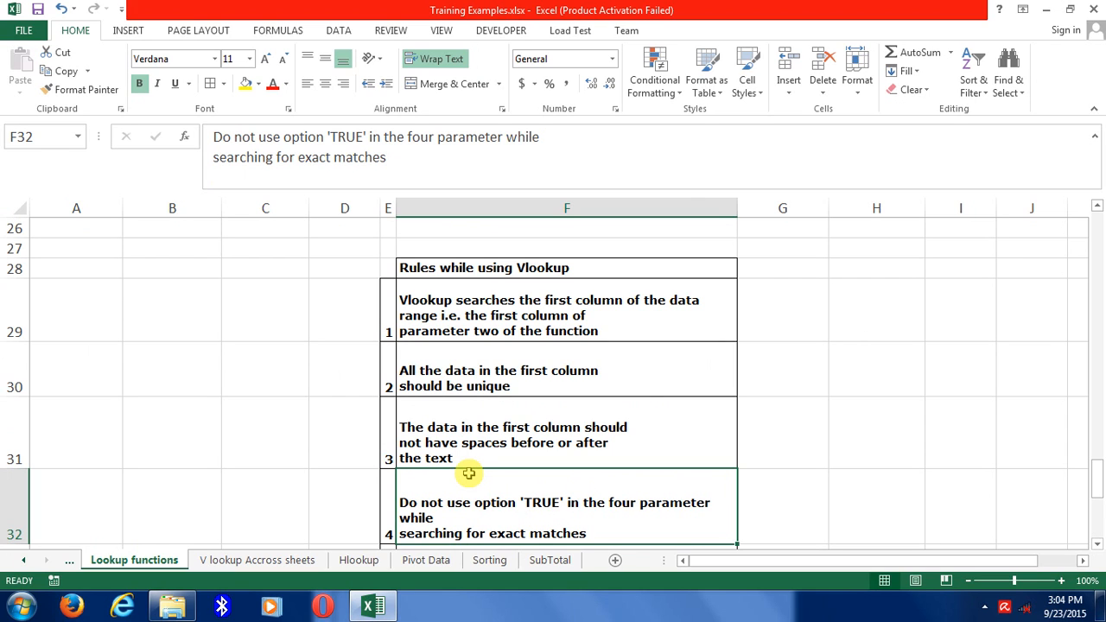
pyautogui.press('Down')
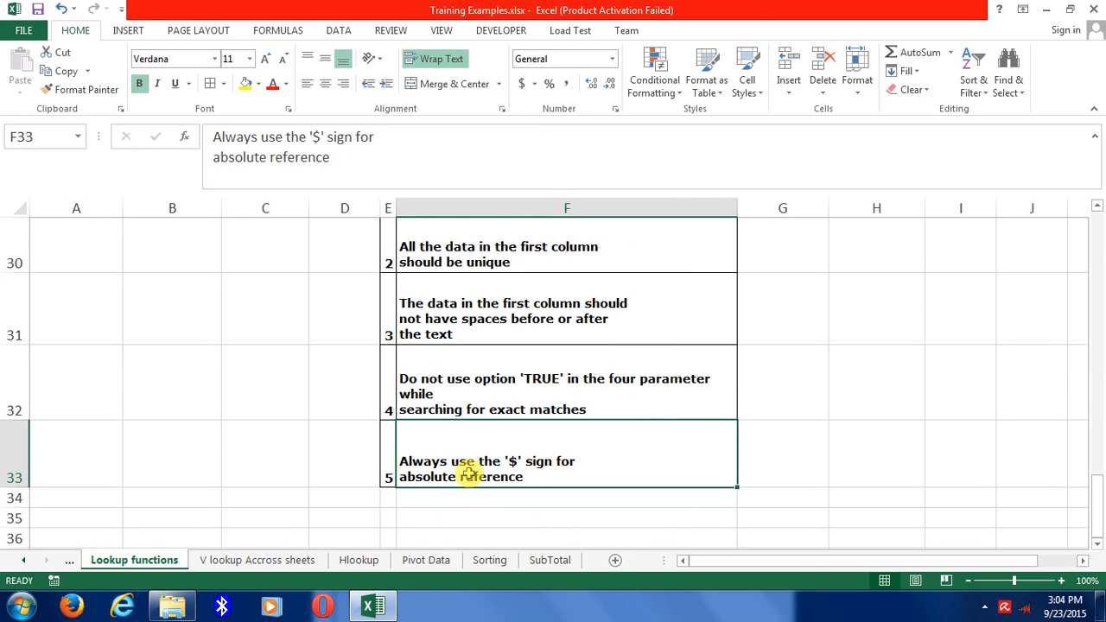
# Step: Return to cell F1 at the start of the Lookup functions sheet
pyautogui.press('Up')
pyautogui.press('Up')
pyautogui.press('Up')
pyautogui.press('Up')
pyautogui.press('Up')
pyautogui.press('Up')
pyautogui.press('Up')
pyautogui.press('Up')
pyautogui.press('Up')
pyautogui.press('Up')
pyautogui.press('Up')
pyautogui.press('Up')
pyautogui.press('Up')
pyautogui.press('Up')
pyautogui.press('Up')
pyautogui.press('Up')
pyautogui.press('Up')
pyautogui.press('Up')
pyautogui.press('Up')
pyautogui.press('Up')
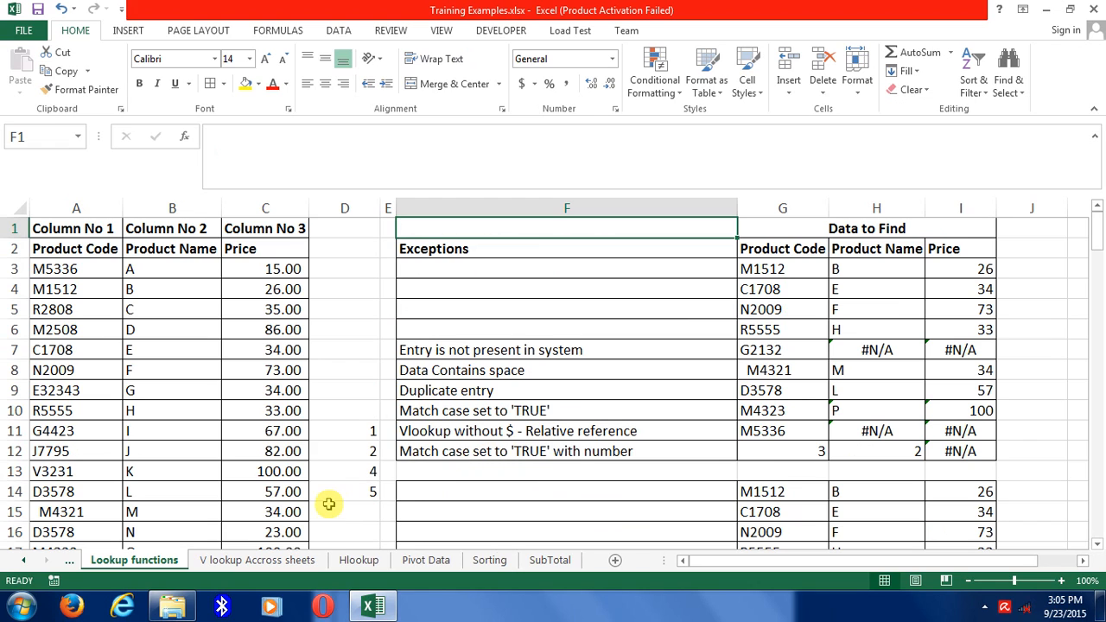
pyautogui.press('F9')
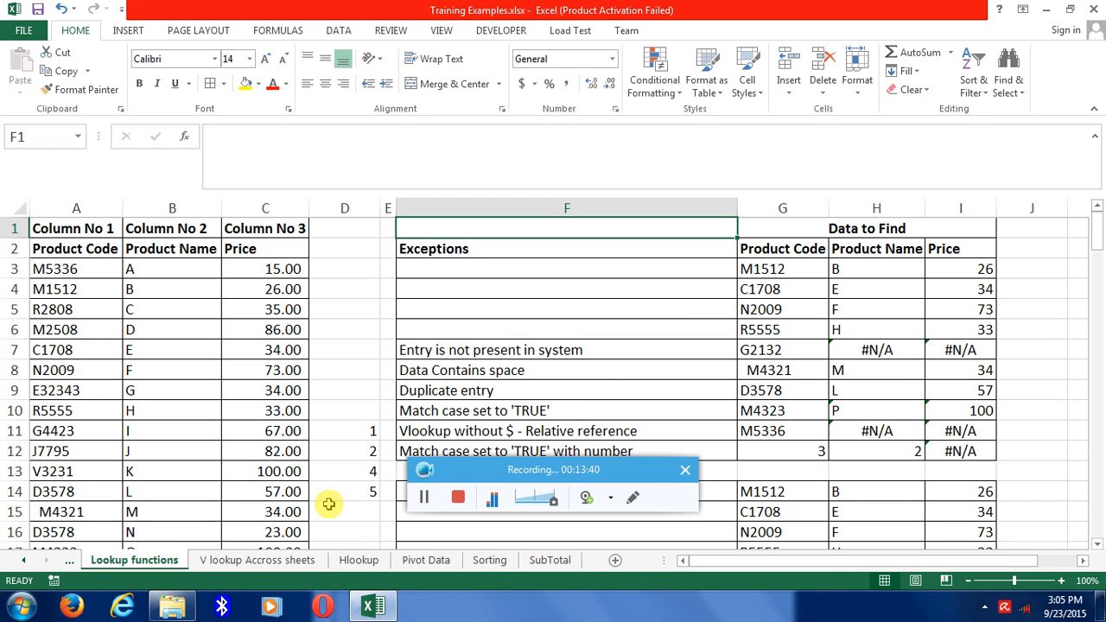